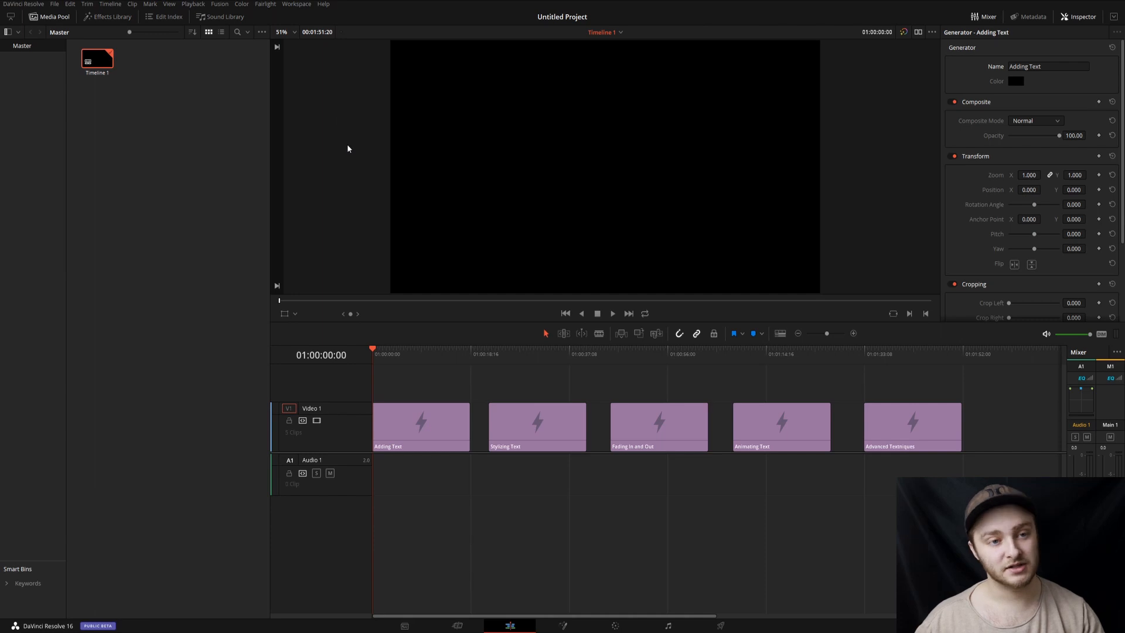
# Step: Add a Text title on a new track above the Adding Text clip and extend it to match that clip's length
pyautogui.click(109, 18)
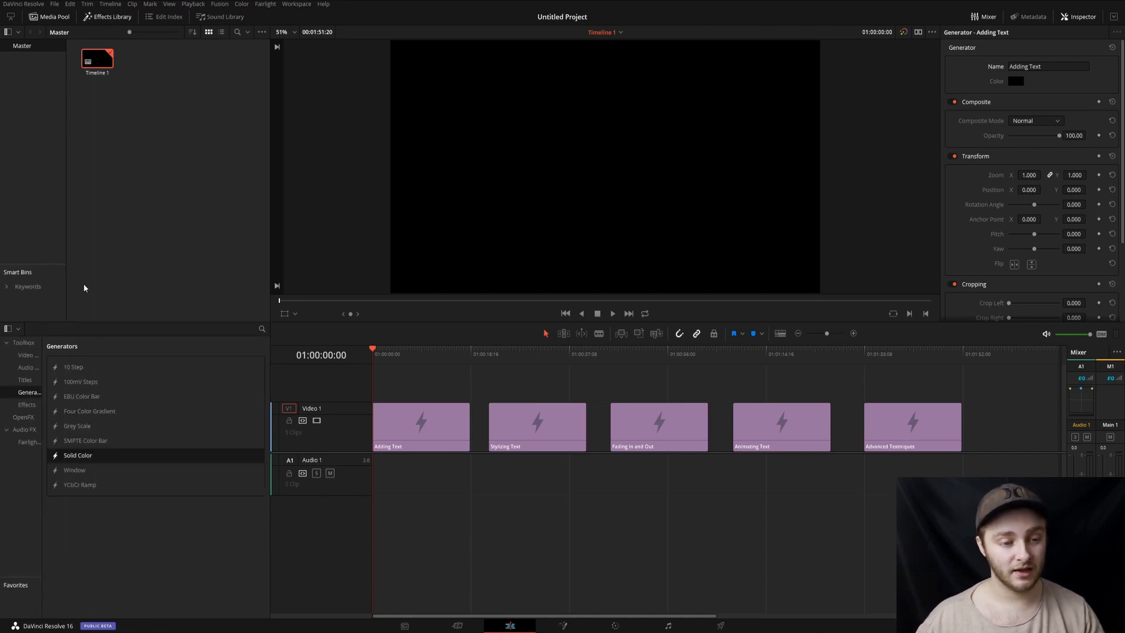
pyautogui.click(24, 380)
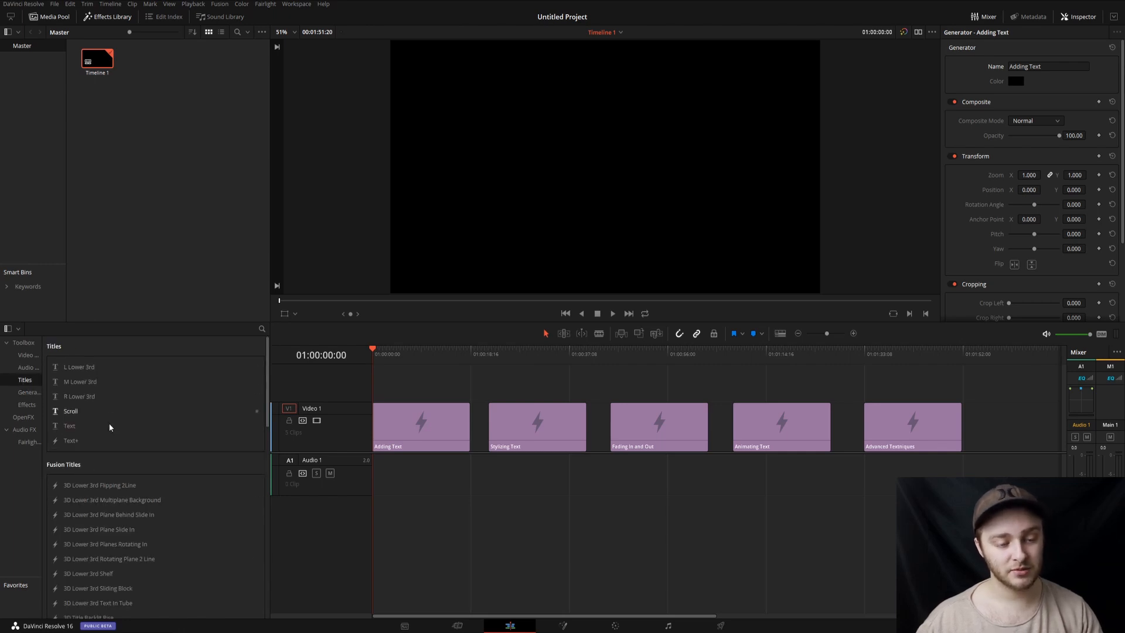
pyautogui.scroll(-5, 153, 455)
pyautogui.scroll(5, 146, 444)
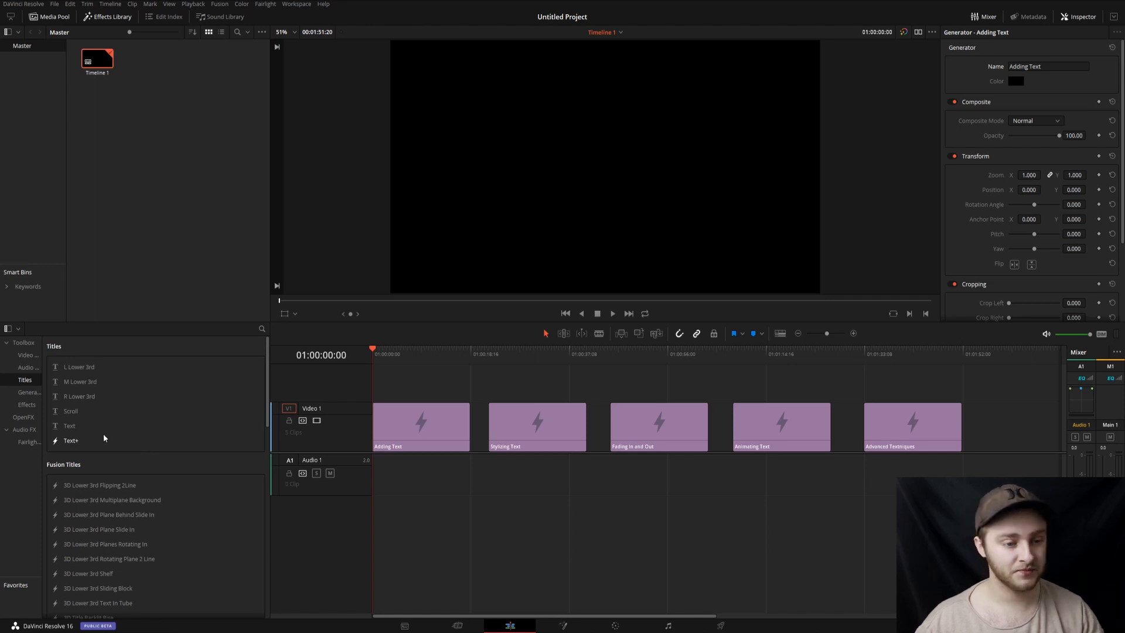
pyautogui.moveTo(64, 426); pyautogui.dragTo(371, 380)
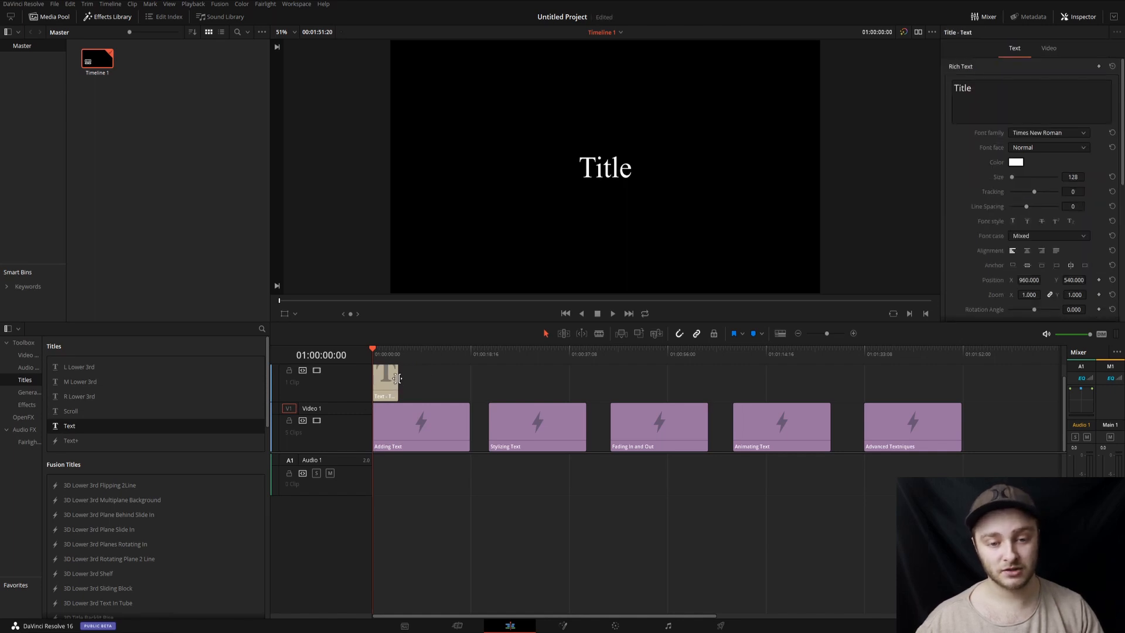
pyautogui.moveTo(397, 376); pyautogui.dragTo(469, 371)
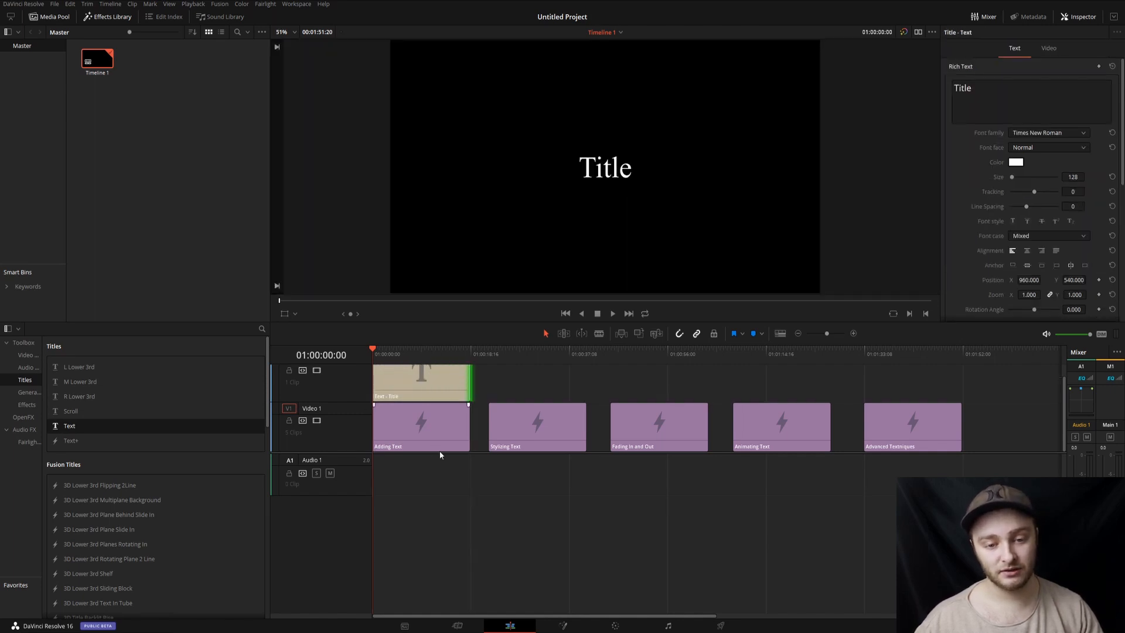
# Step: Play the opening of the new title on the timeline and return the playhead to the start
pyautogui.click(421, 435)
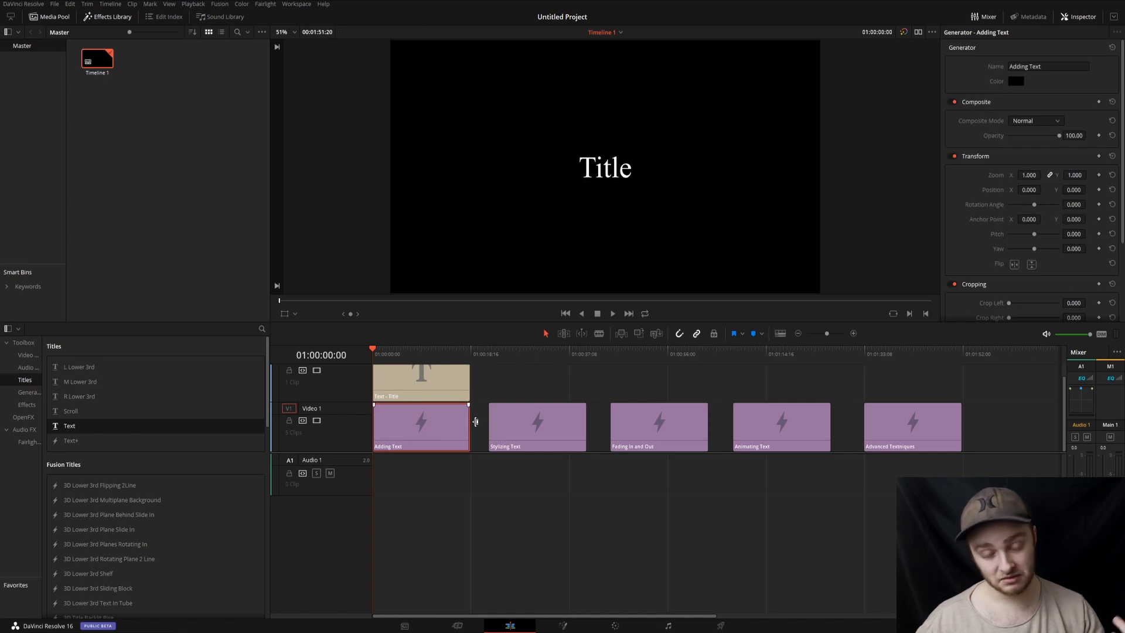
pyautogui.click(398, 393)
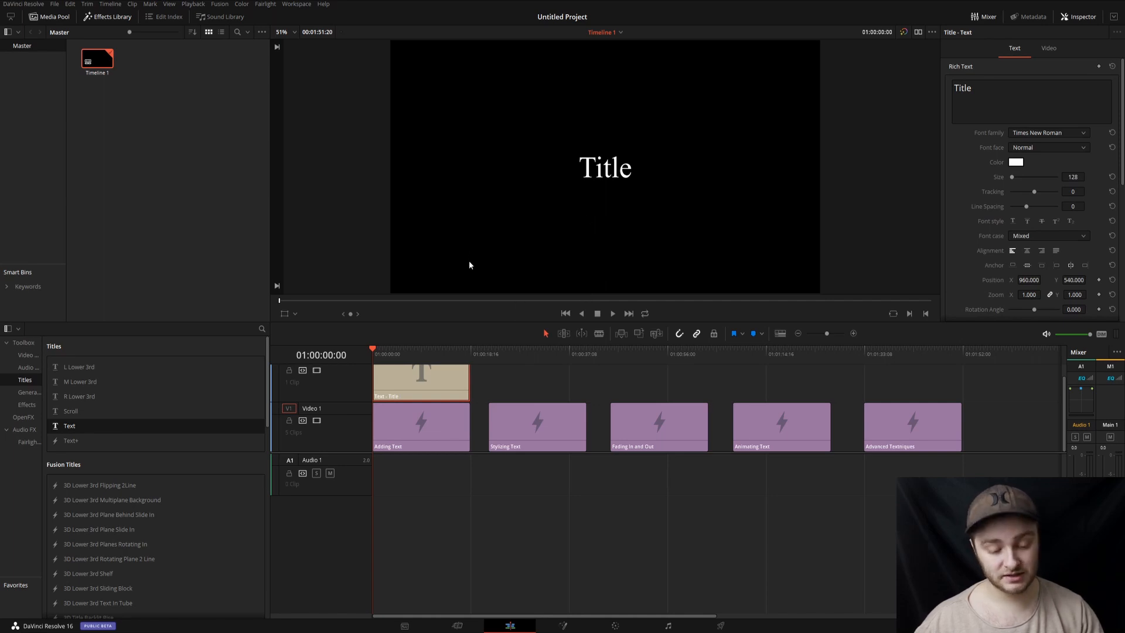
pyautogui.press('space')
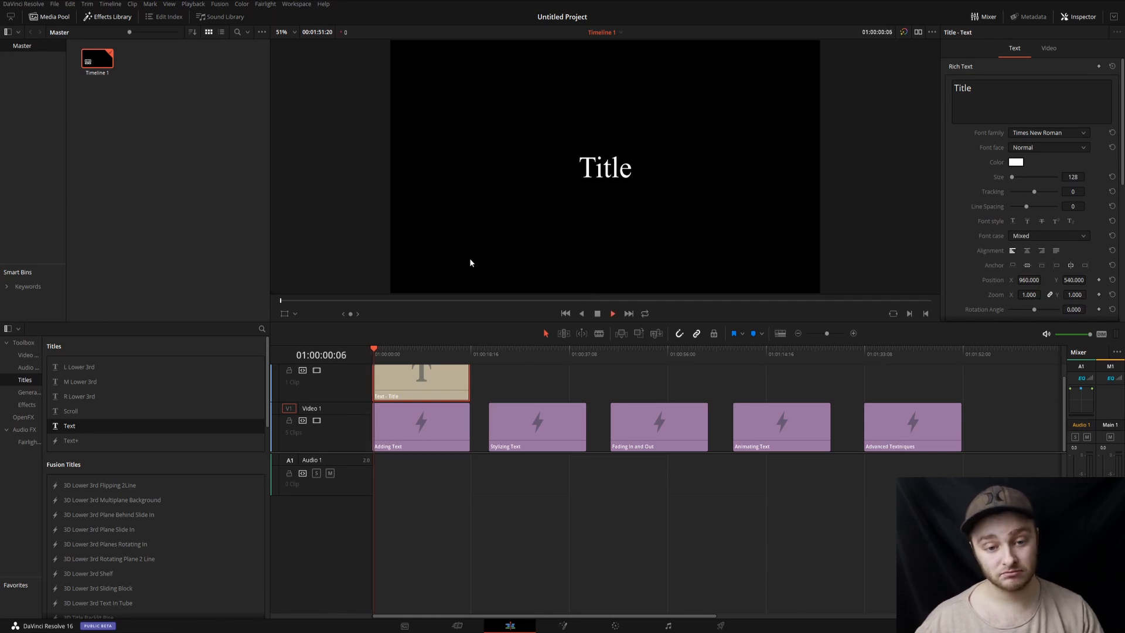
pyautogui.press('space')
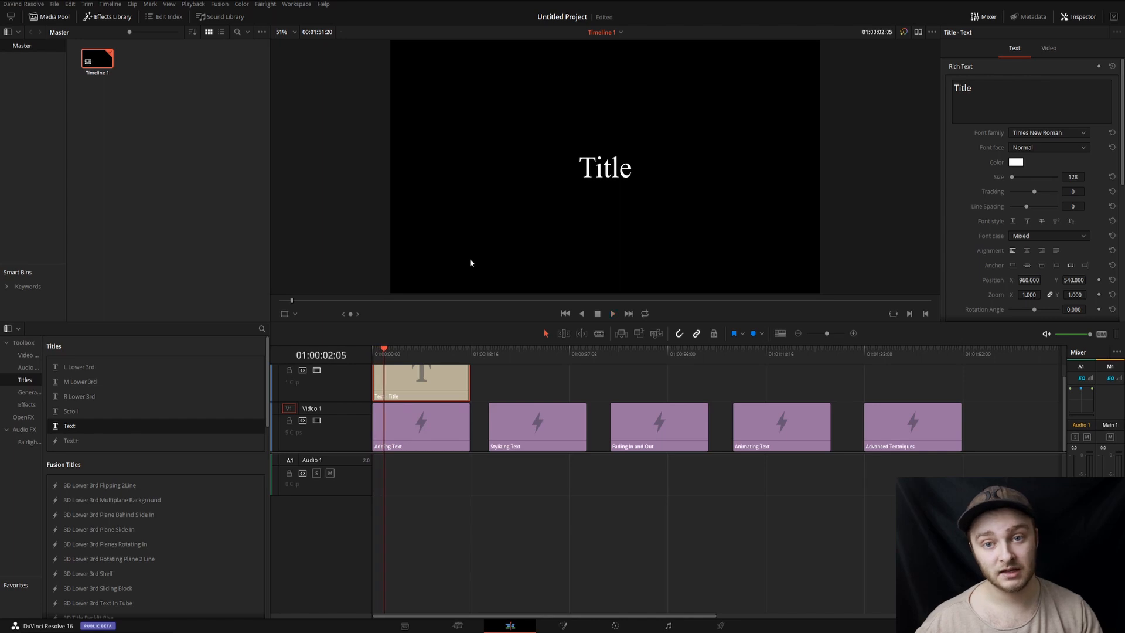
pyautogui.moveTo(381, 349); pyautogui.dragTo(358, 350)
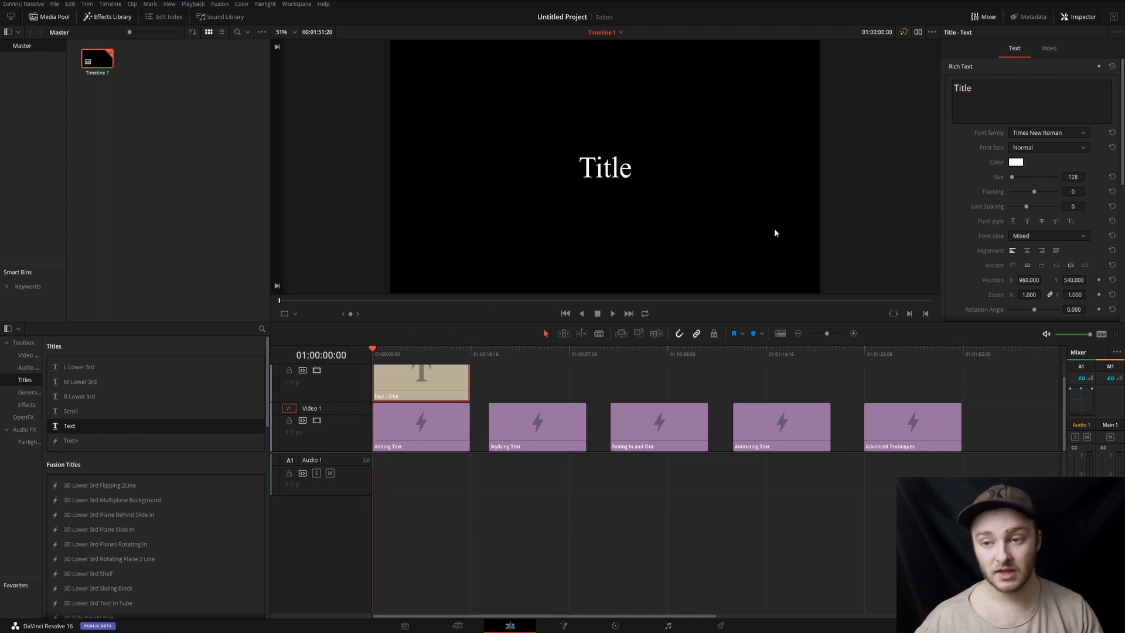
# Step: Replace the title's default text with "Adding Text"
pyautogui.doubleClick(962, 88)
pyautogui.write('A')
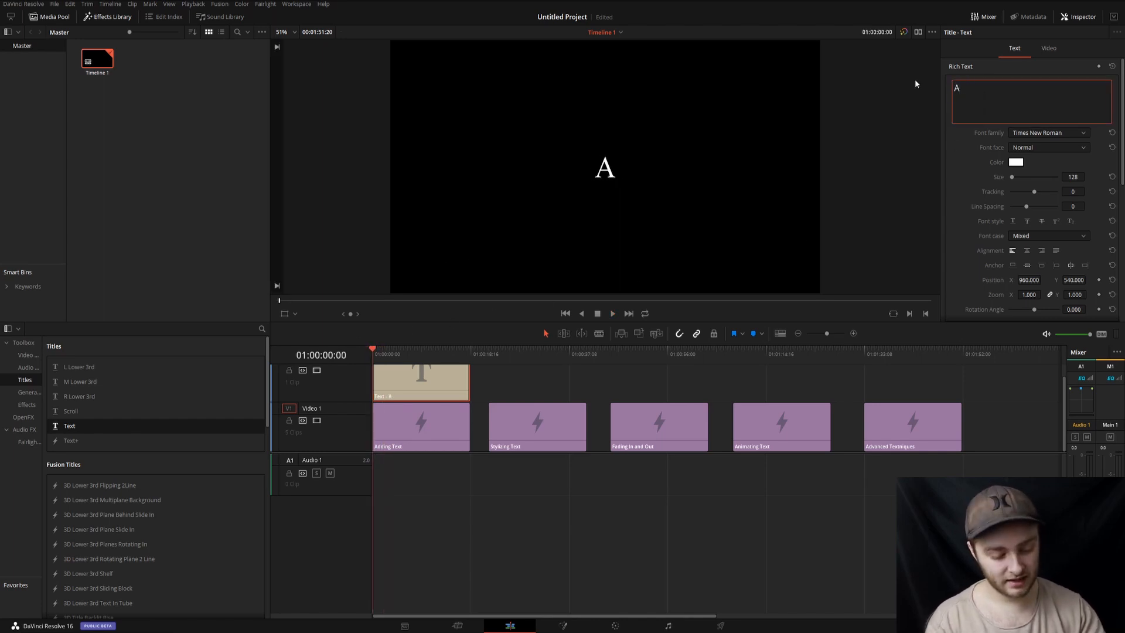
pyautogui.write('dding Text')
pyautogui.press('Return')
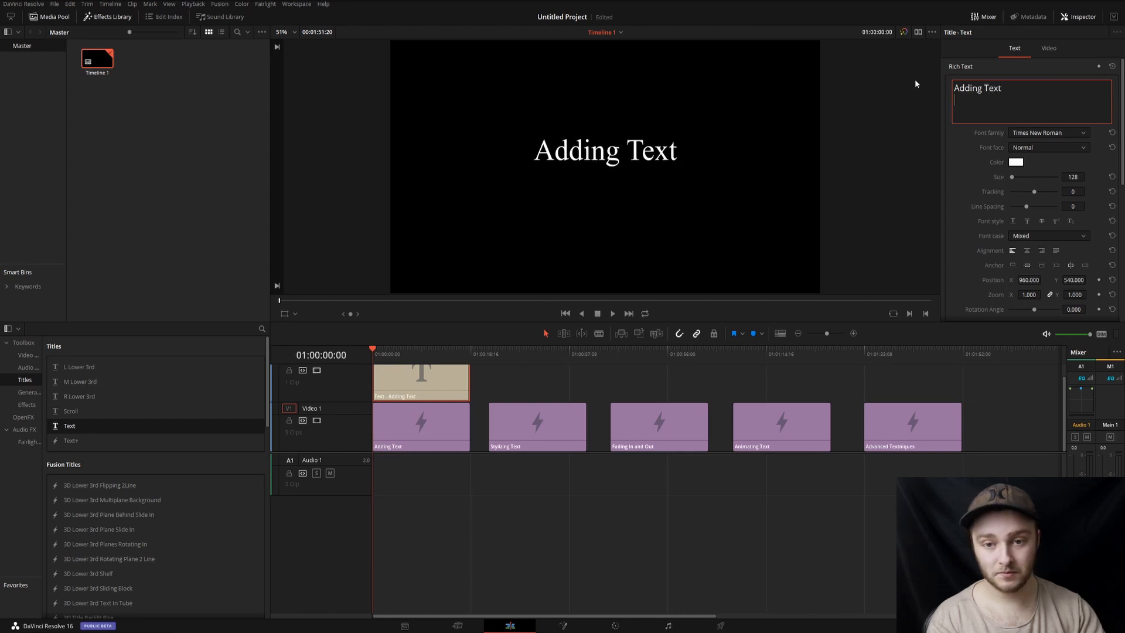
pyautogui.press('BackSpace')
pyautogui.click(427, 384)
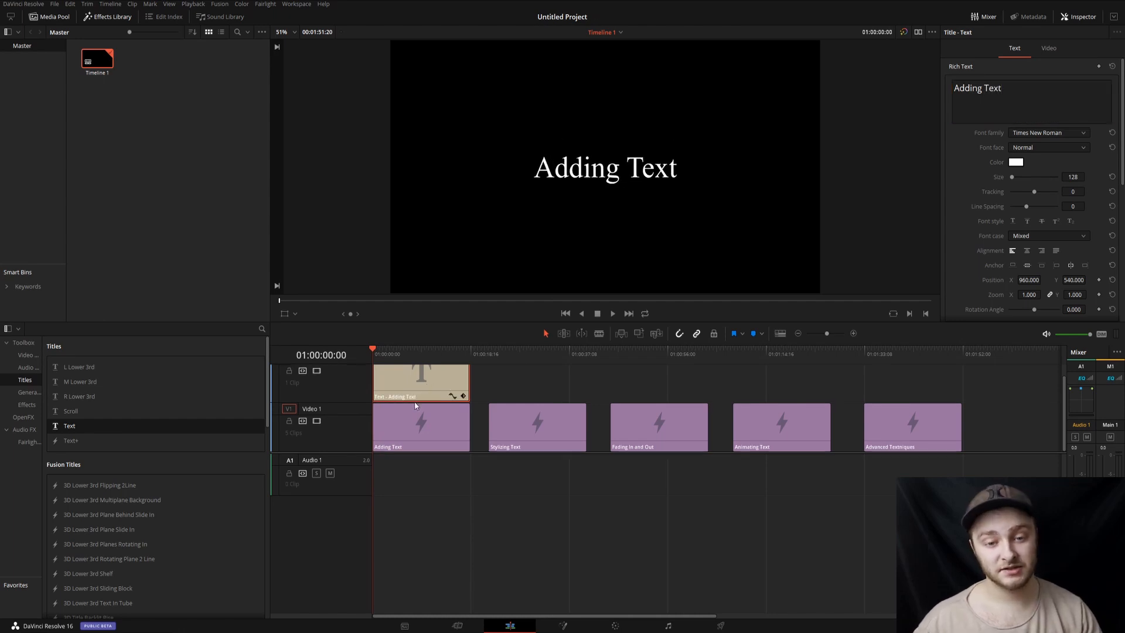
# Step: Move the black Adding Text color clip onto Video 3, above the title
pyautogui.scroll(1, 404, 390)
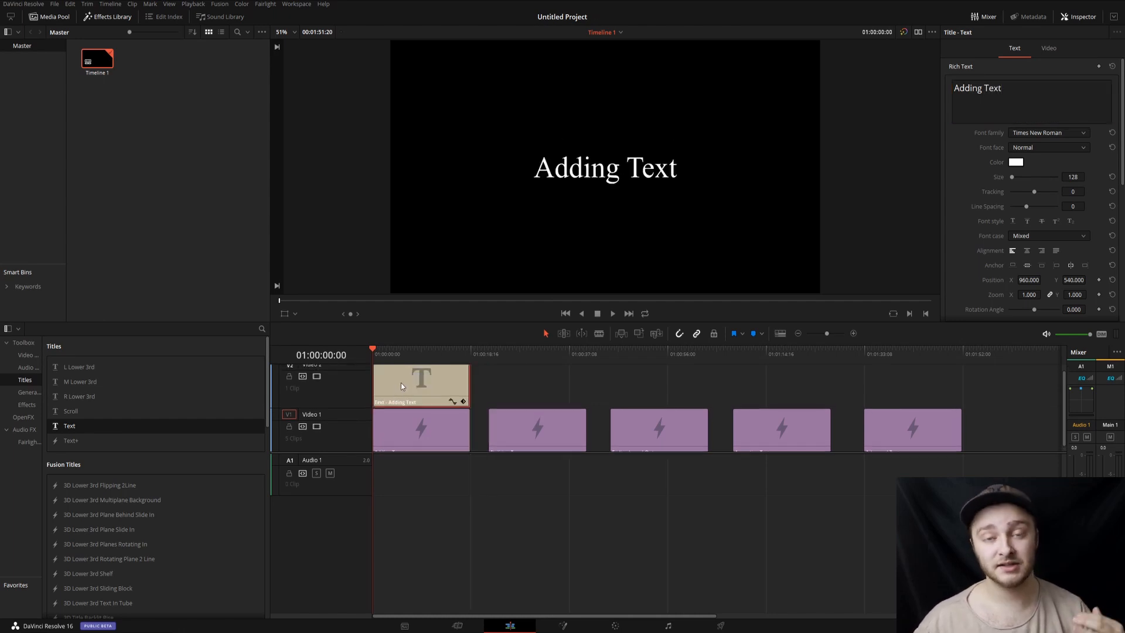
pyautogui.moveTo(418, 436); pyautogui.dragTo(414, 381)
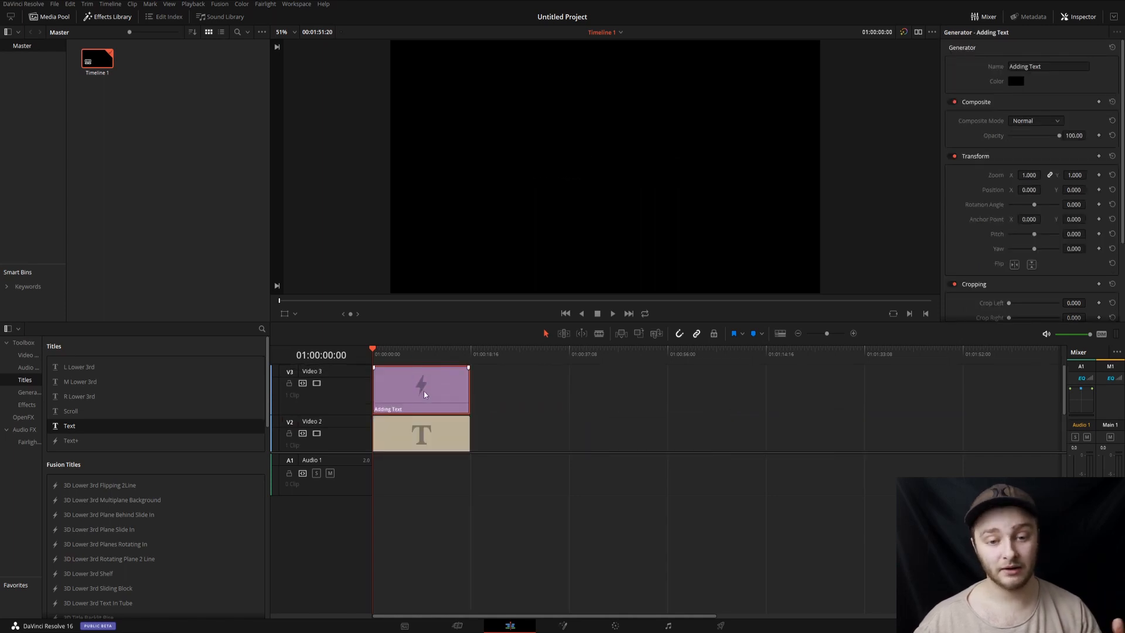
pyautogui.click(415, 428)
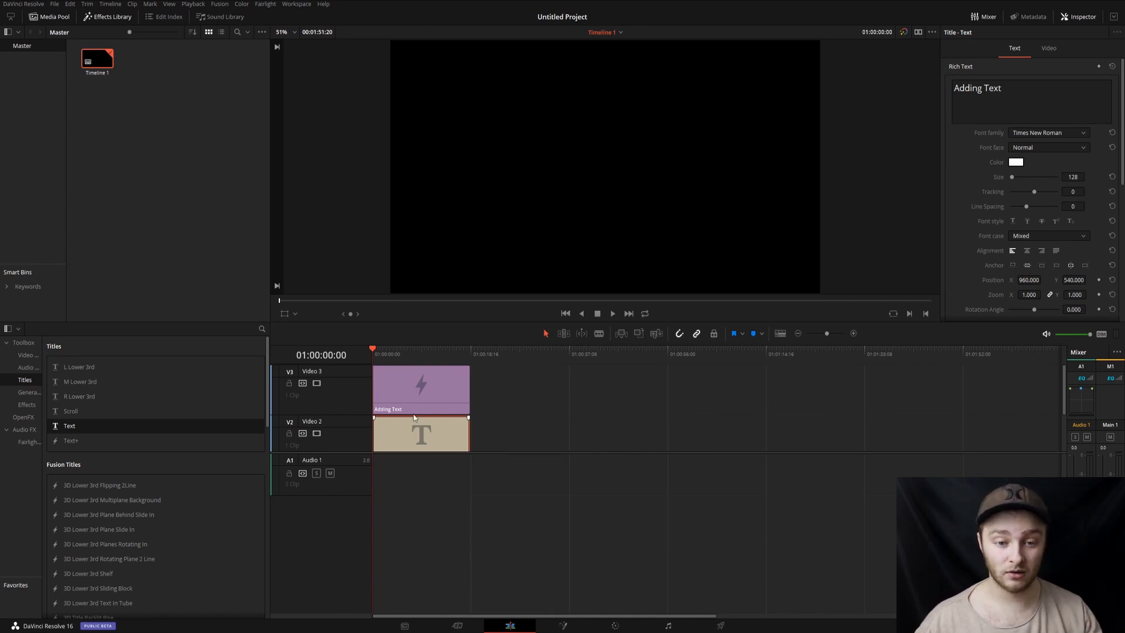
pyautogui.click(411, 407)
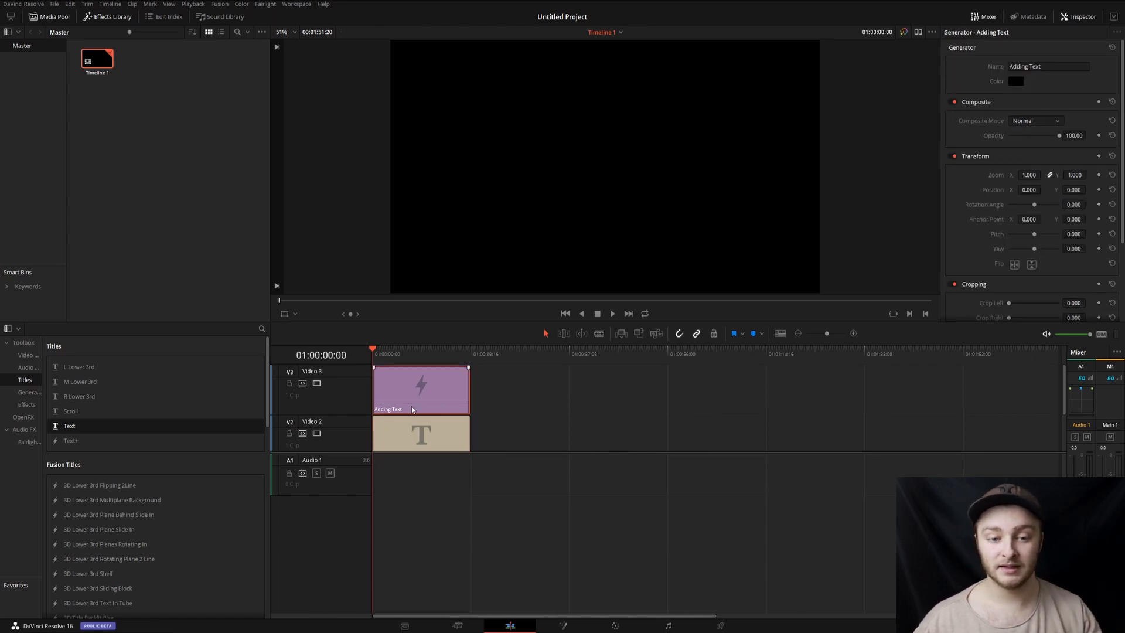
# Step: Try the Color composite mode on the Adding Text color clip and return it to Normal
pyautogui.click(1036, 121)
pyautogui.click(1025, 156)
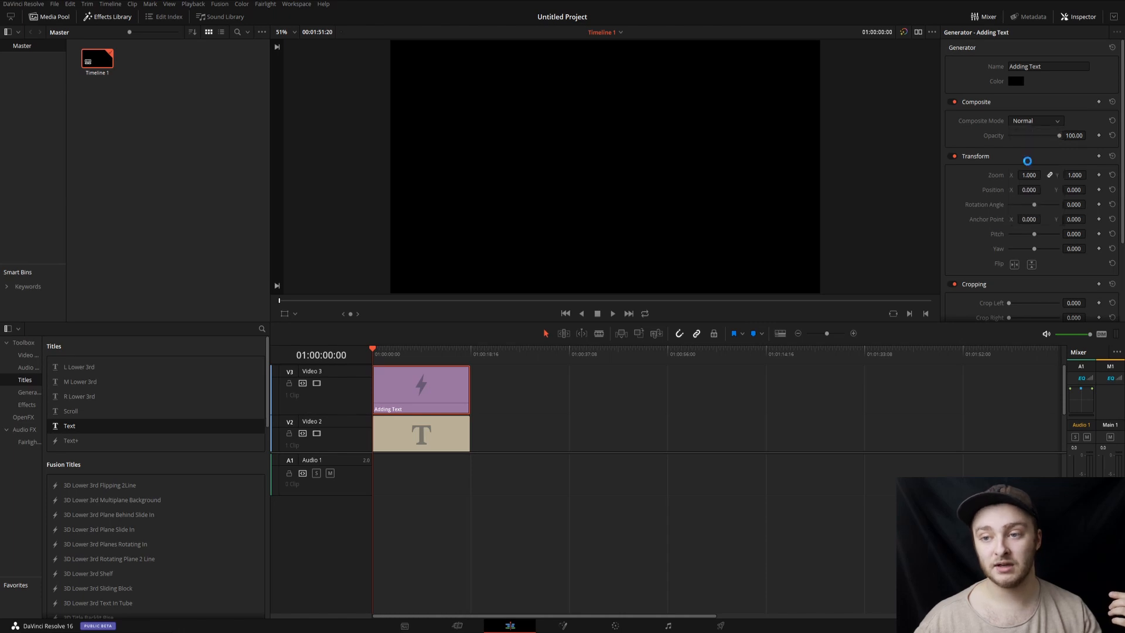
pyautogui.click(1021, 122)
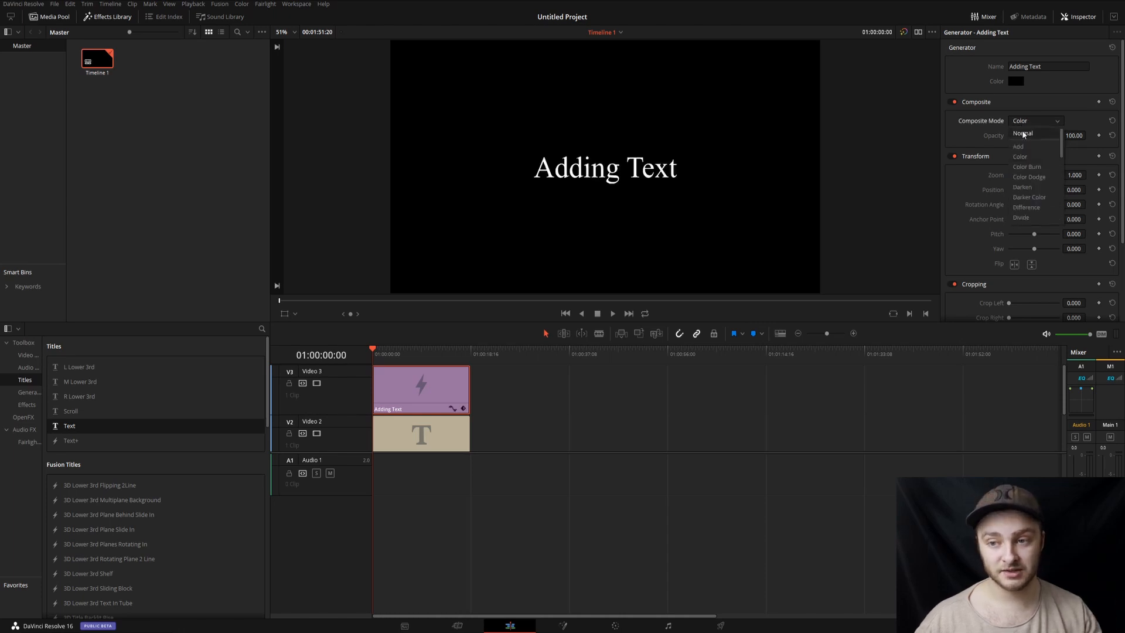
pyautogui.click(1021, 130)
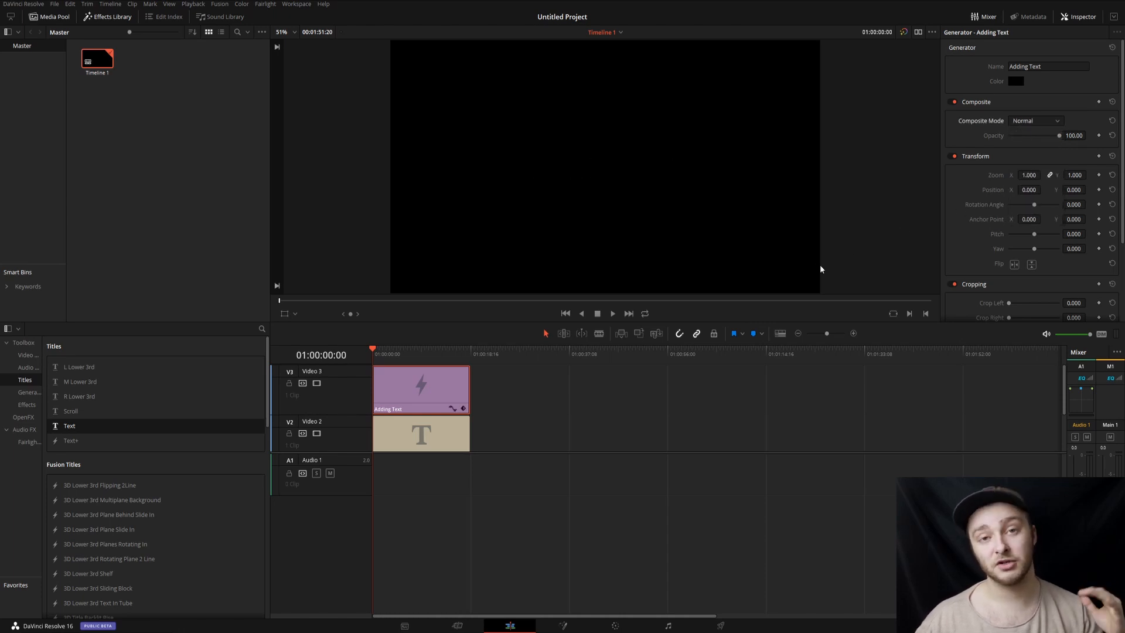
# Step: Return the Adding Text color clip to Video 1, beneath the title
pyautogui.scroll(-2, 522, 371)
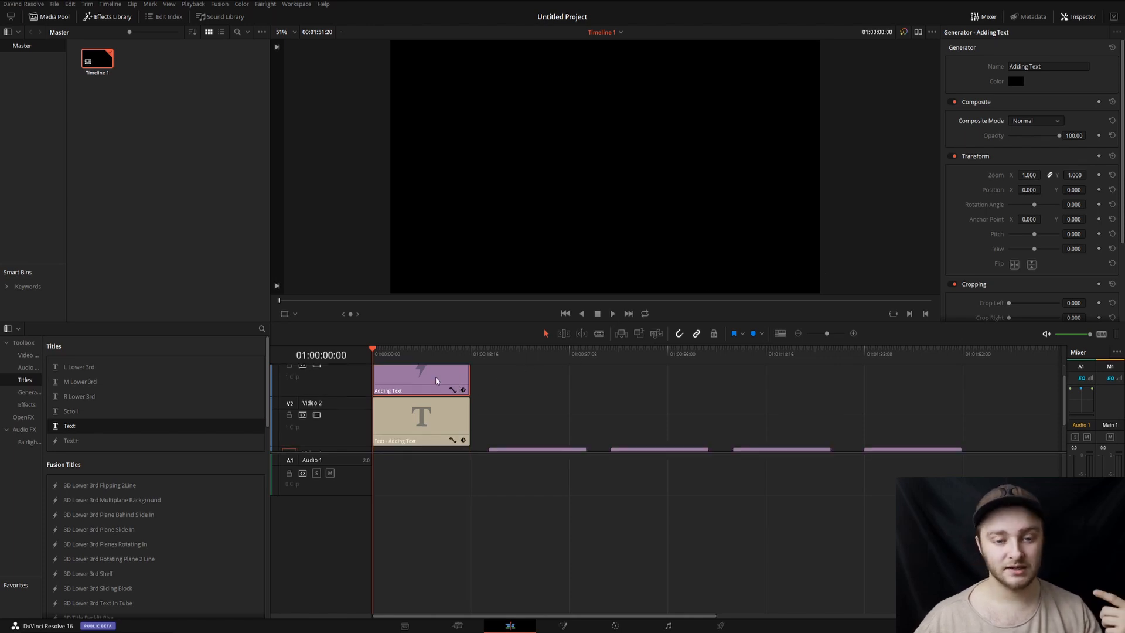
pyautogui.moveTo(435, 378); pyautogui.dragTo(410, 448)
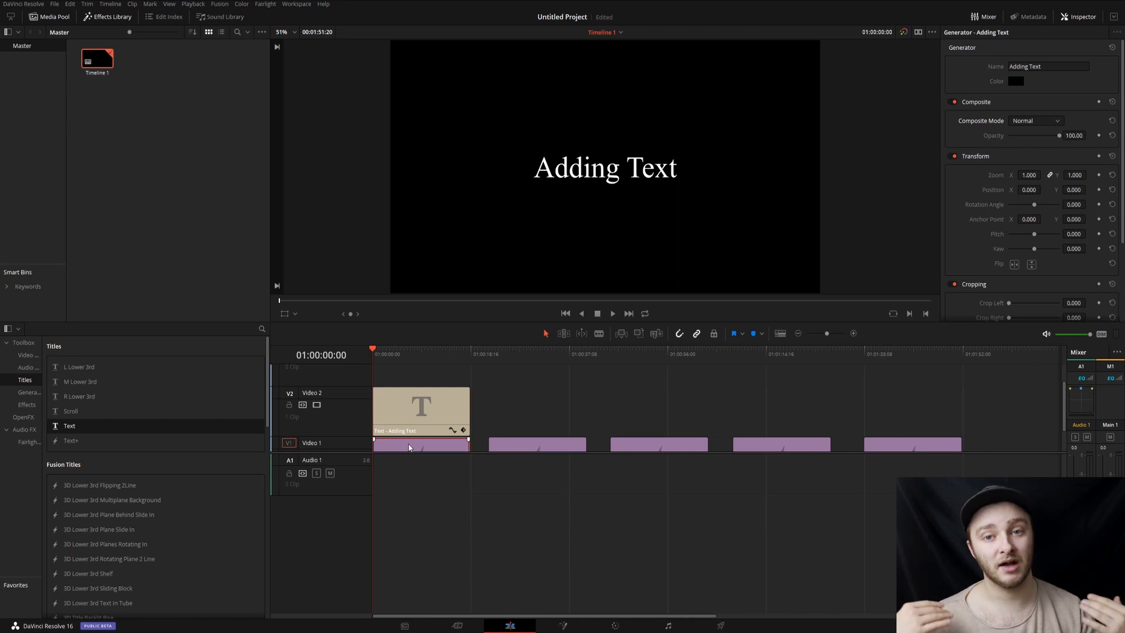
# Step: Raise the title to Video 3 and try placing the Stylizing Text color clip on Video 2 beneath it
pyautogui.click(419, 409)
pyautogui.moveTo(412, 403); pyautogui.dragTo(411, 381)
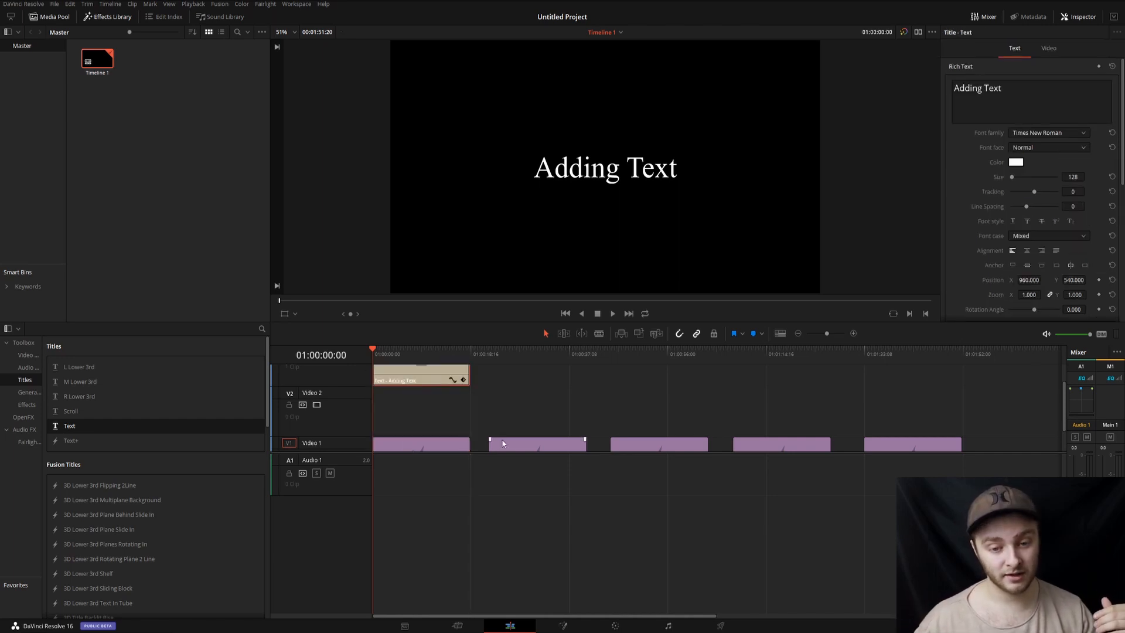
pyautogui.moveTo(510, 444); pyautogui.dragTo(450, 409)
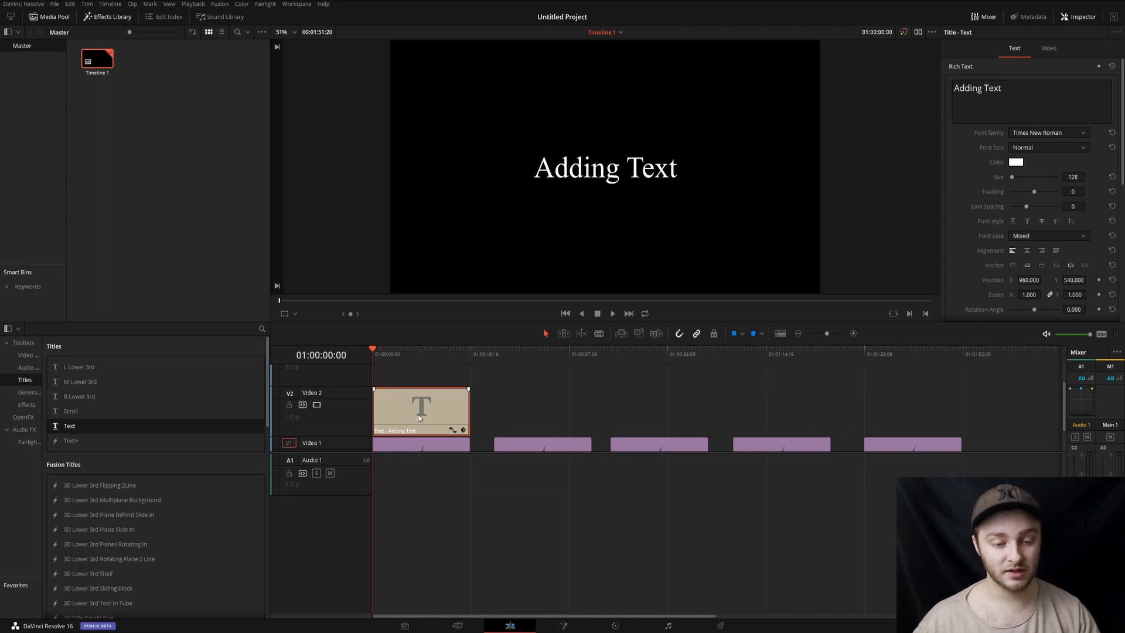
# Step: Duplicate the Adding Text title above the Stylizing Text color clip and change the copy's text to "Stylizing Text"
pyautogui.moveTo(419, 417); pyautogui.dragTo(556, 406)
pyautogui.scroll(-2, 538, 437)
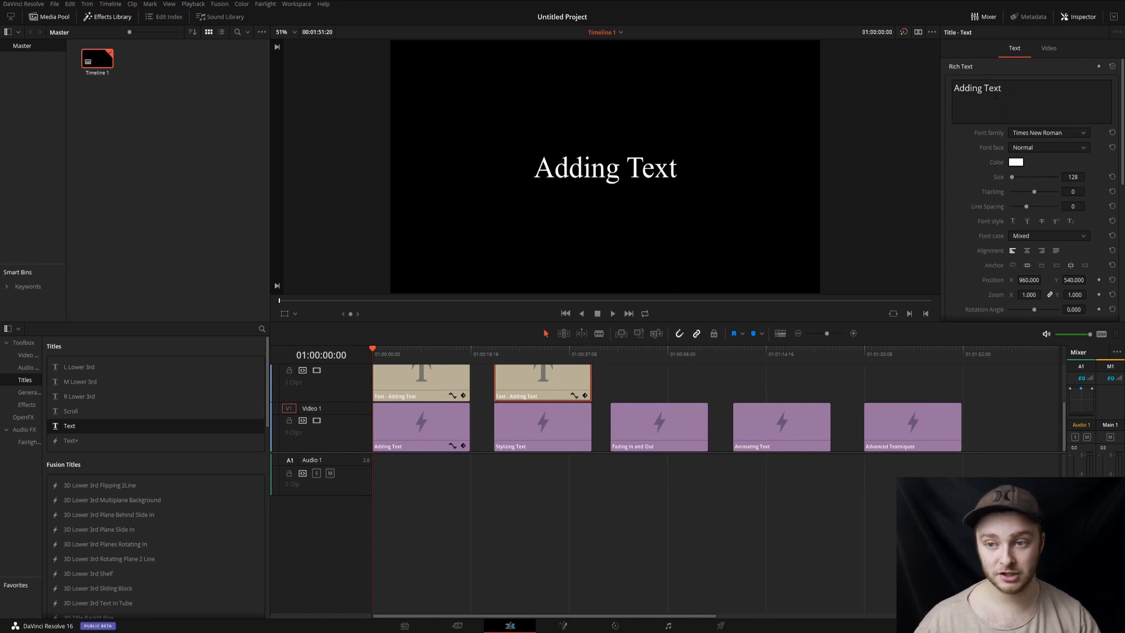
pyautogui.moveTo(982, 89); pyautogui.dragTo(935, 91)
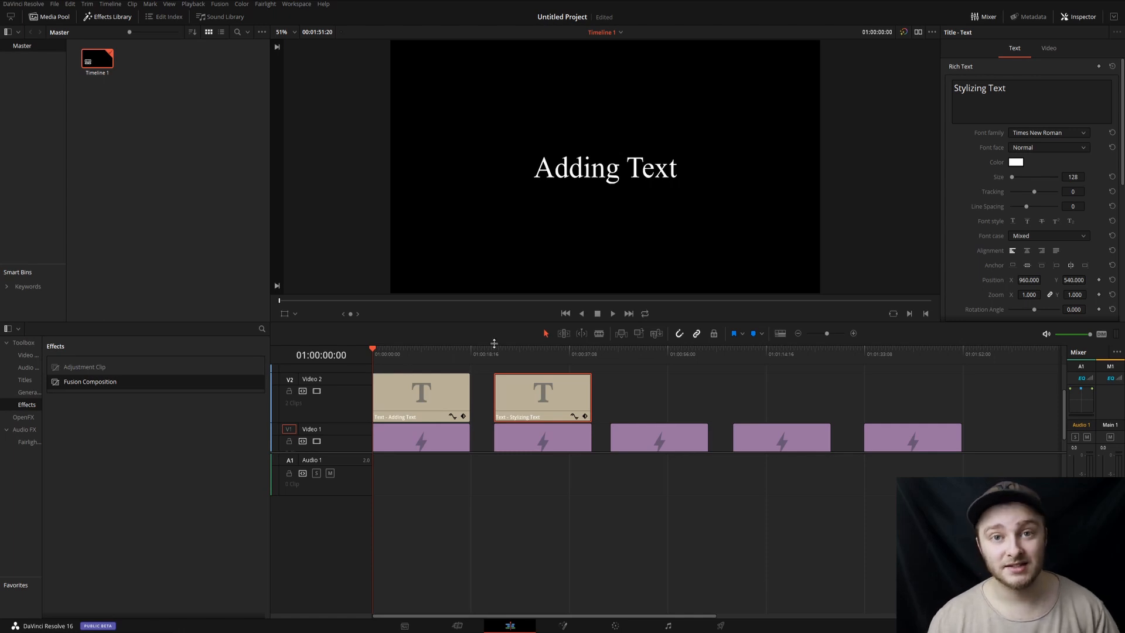
# Step: Move the playhead to the start of the Stylizing Text title and set its font family to SimSun
pyautogui.moveTo(371, 346); pyautogui.dragTo(495, 343)
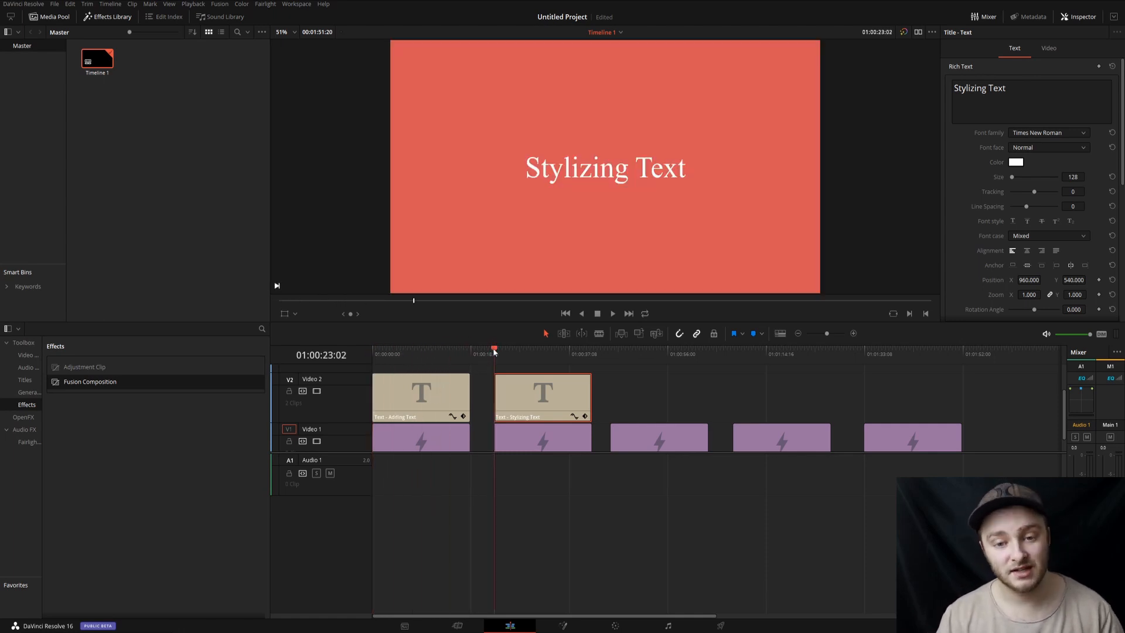
pyautogui.click(549, 449)
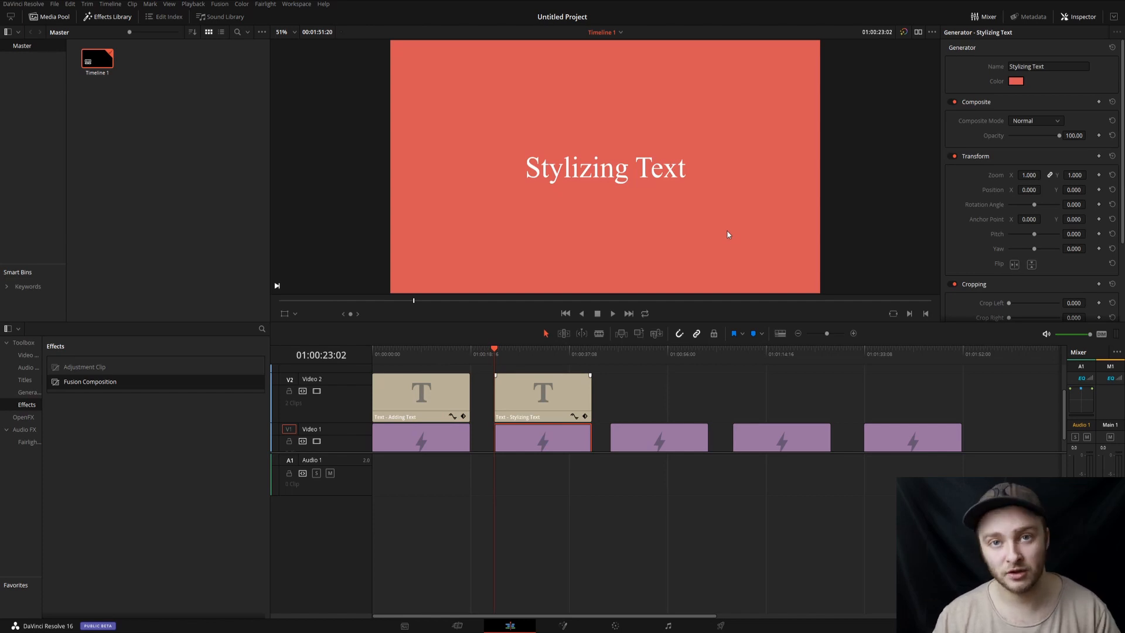
pyautogui.click(525, 393)
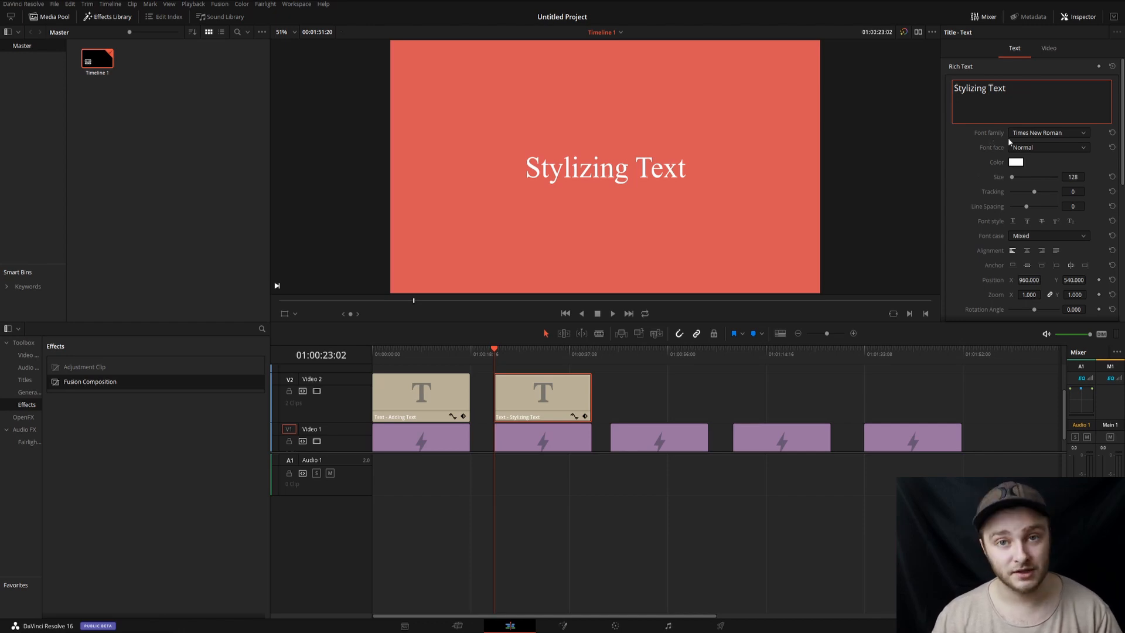
pyautogui.click(1022, 133)
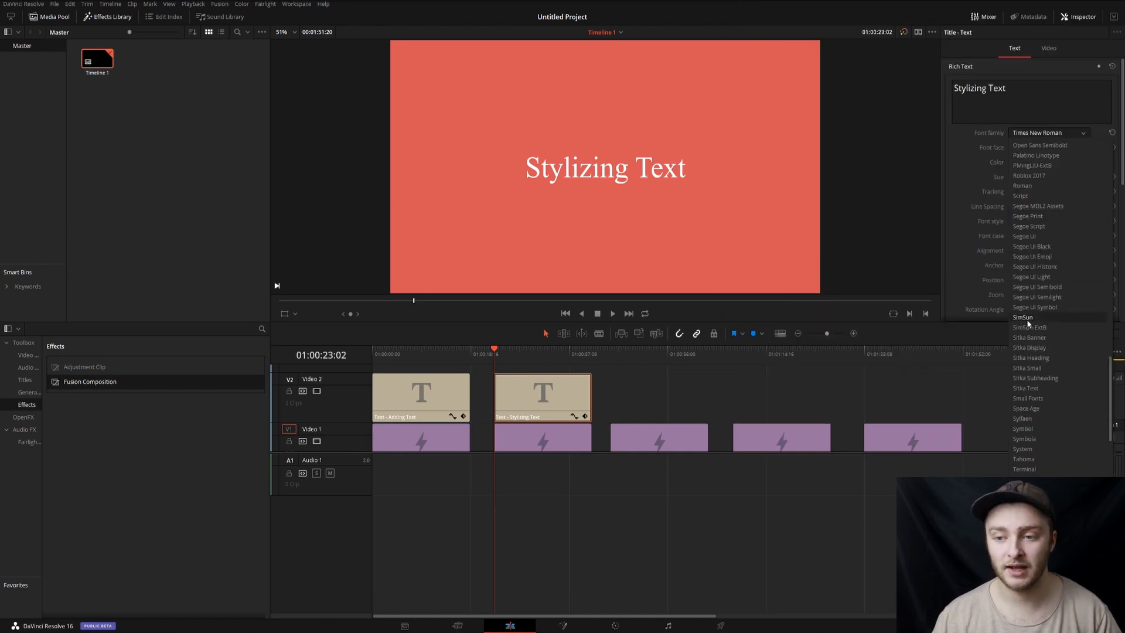
pyautogui.click(1023, 318)
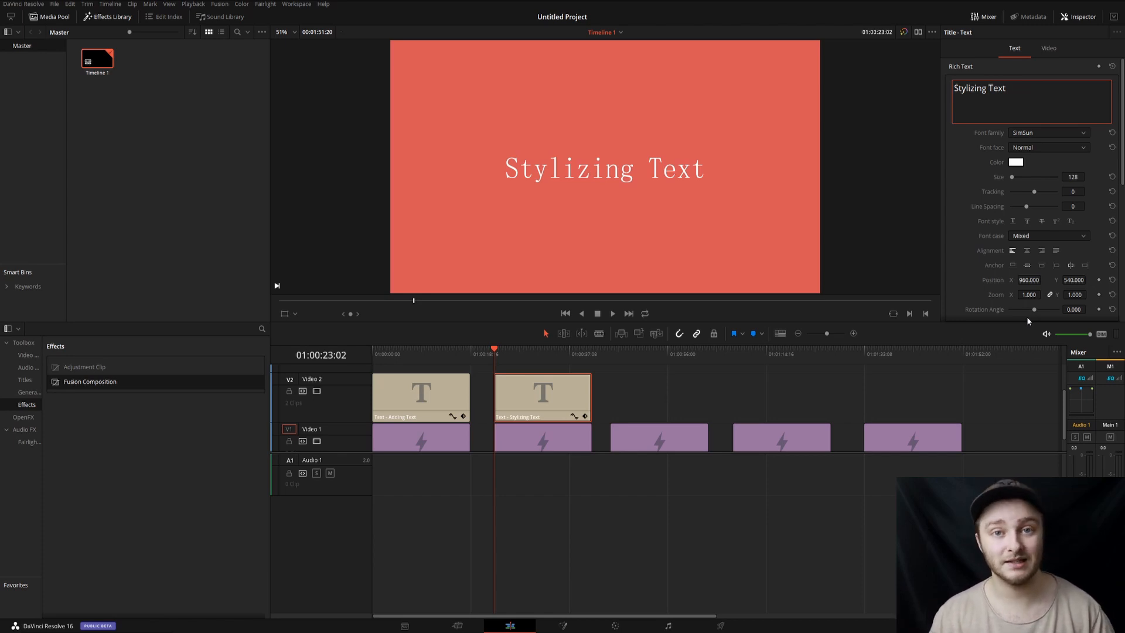
# Step: Try the Bold font face on the Stylizing Text title and settle on Italic
pyautogui.click(1020, 150)
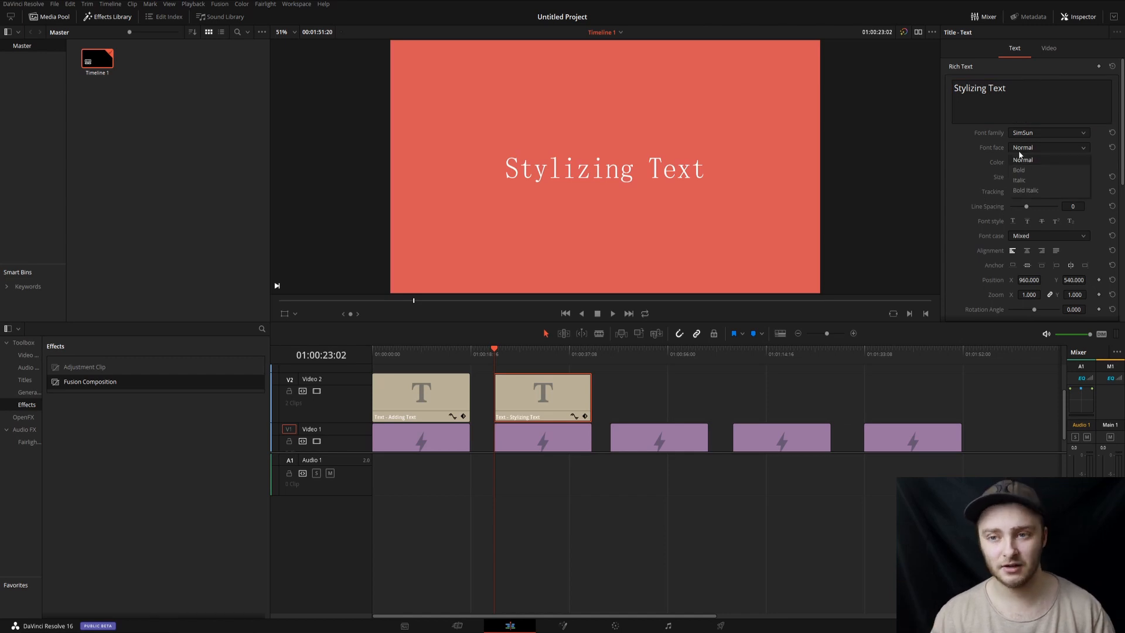
pyautogui.click(1023, 170)
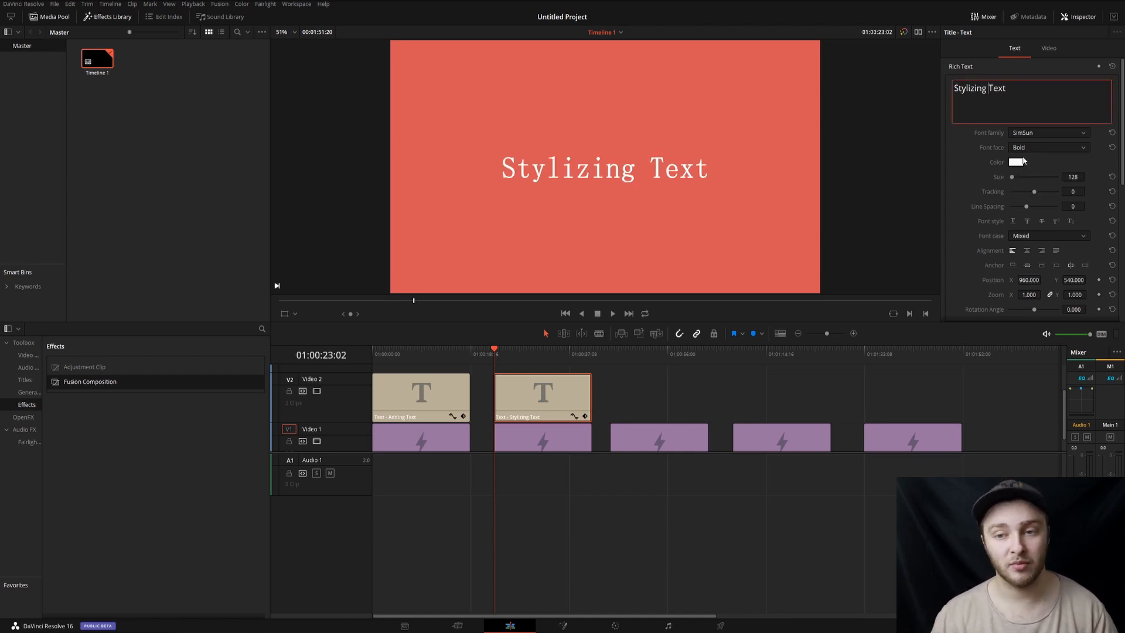
pyautogui.click(1022, 150)
pyautogui.click(1027, 178)
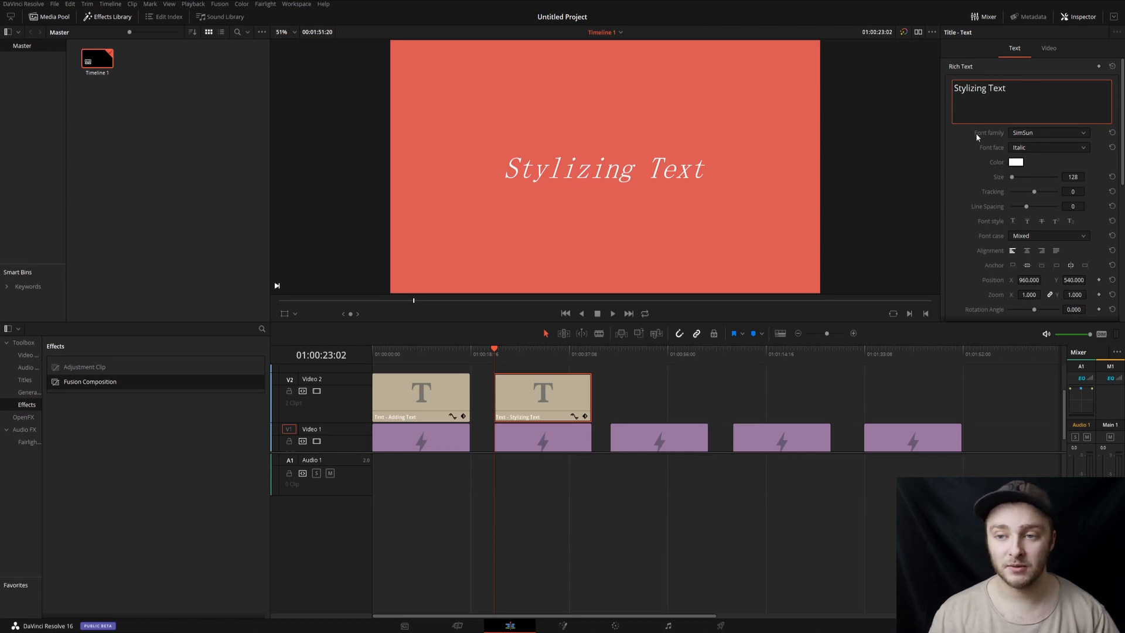
# Step: Set the Stylizing Text title's color to light blue (#6f95ff)
pyautogui.click(1016, 162)
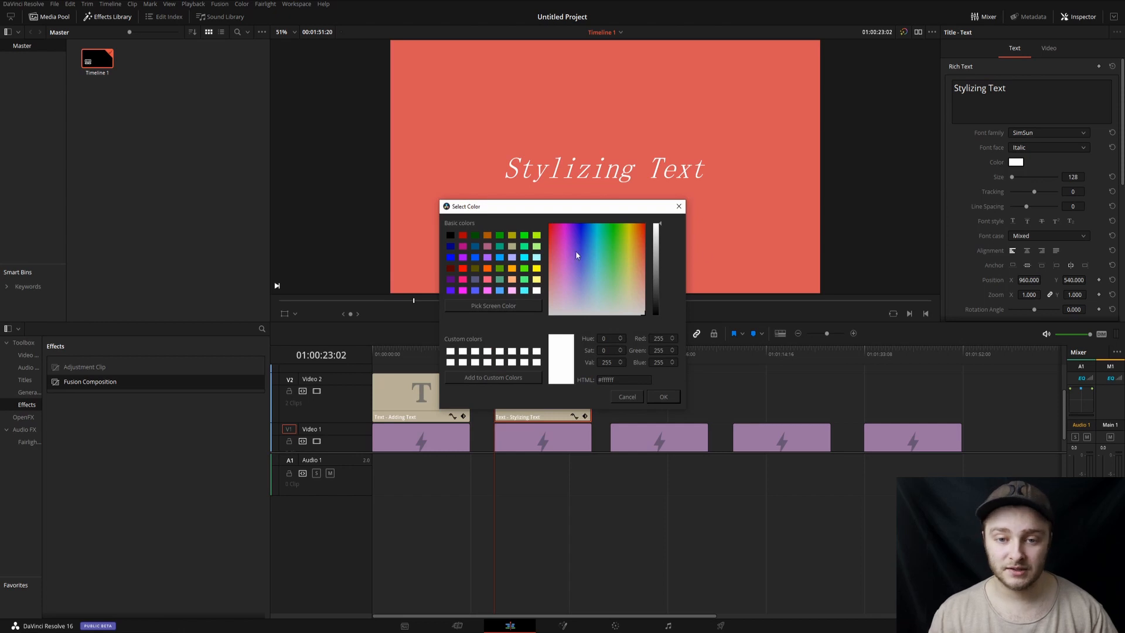
pyautogui.moveTo(575, 251)
pyautogui.mouseDown()
pyautogui.moveTo(584, 240)
pyautogui.moveTo(610, 252)
pyautogui.moveTo(610, 263)
pyautogui.moveTo(585, 264)
pyautogui.mouseUp()
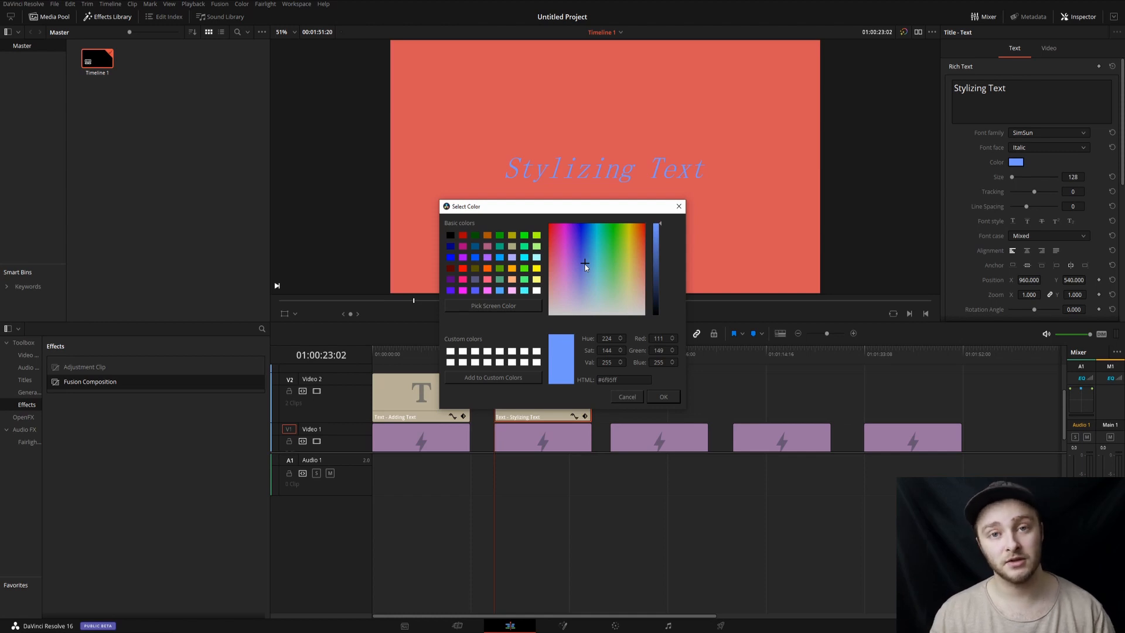
pyautogui.moveTo(622, 380); pyautogui.dragTo(584, 387)
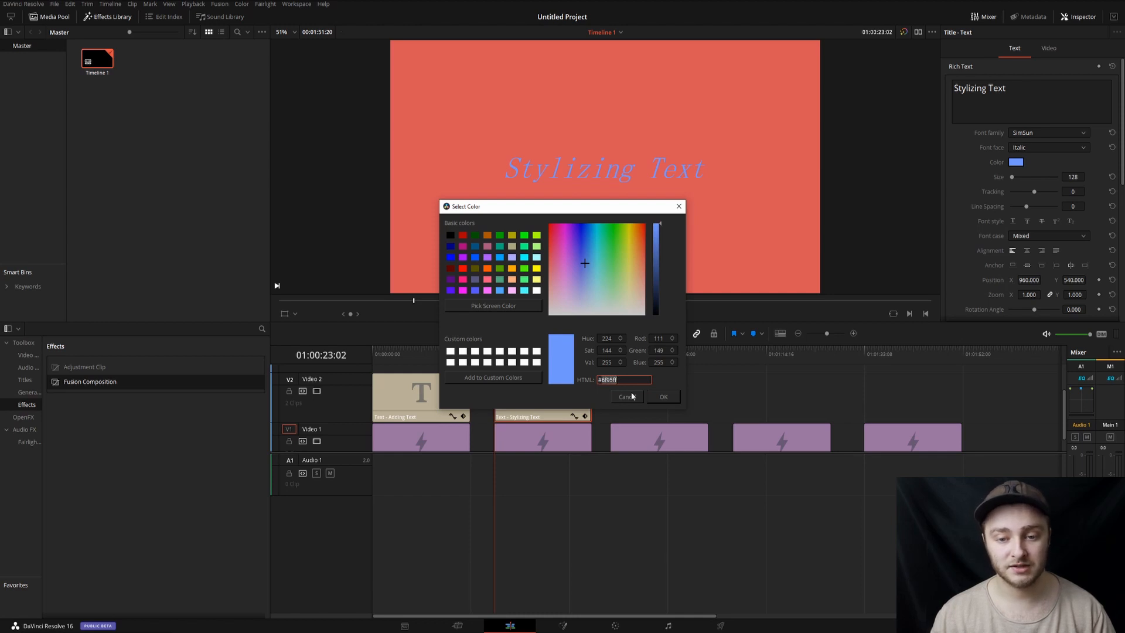
pyautogui.write('#')
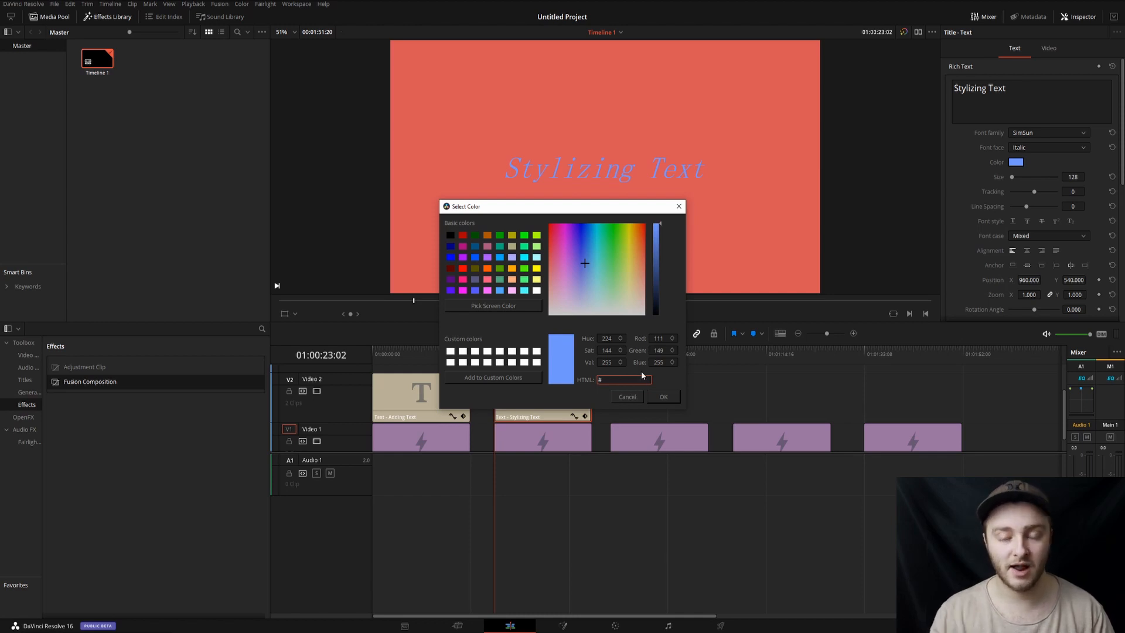
pyautogui.click(663, 396)
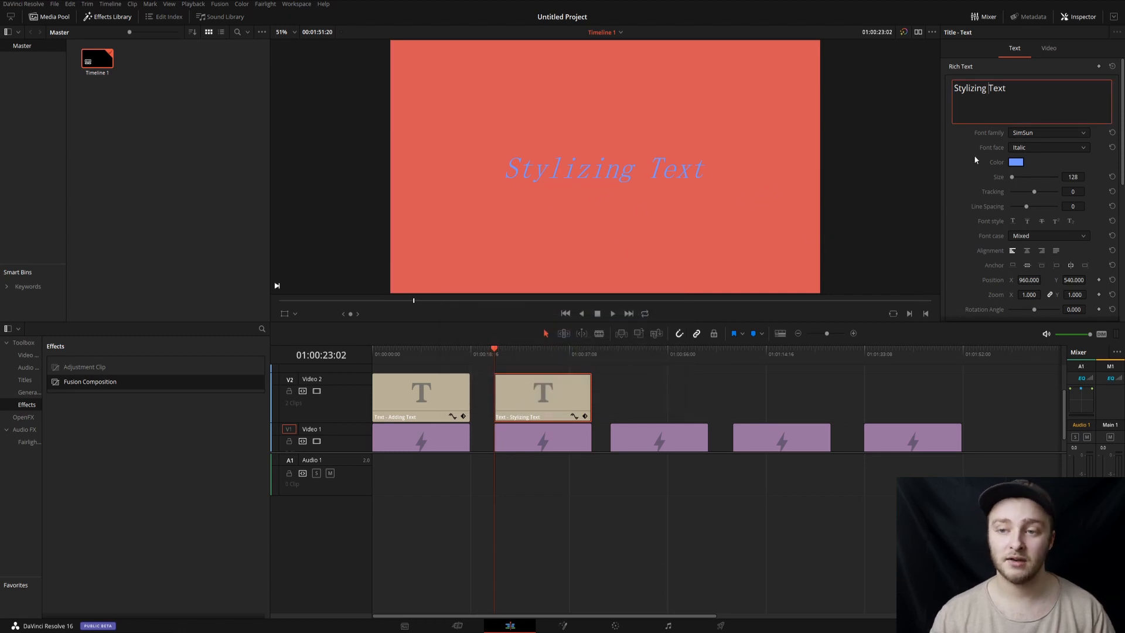
# Step: Try sizes 231, 520 and 115 on the Stylizing Text title, then reset the size to its default
pyautogui.moveTo(1012, 177); pyautogui.dragTo(1017, 173)
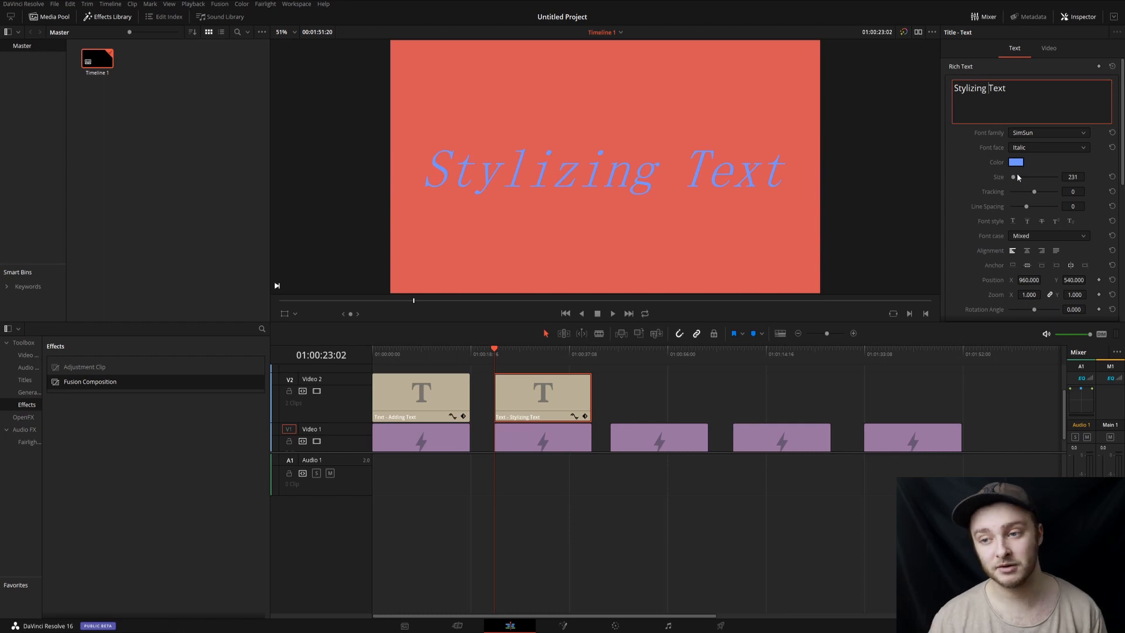
pyautogui.moveTo(1072, 177)
pyautogui.mouseDown()
pyautogui.moveTo(949, 177)
pyautogui.moveTo(1116, 177)
pyautogui.moveTo(1053, 175)
pyautogui.mouseUp()
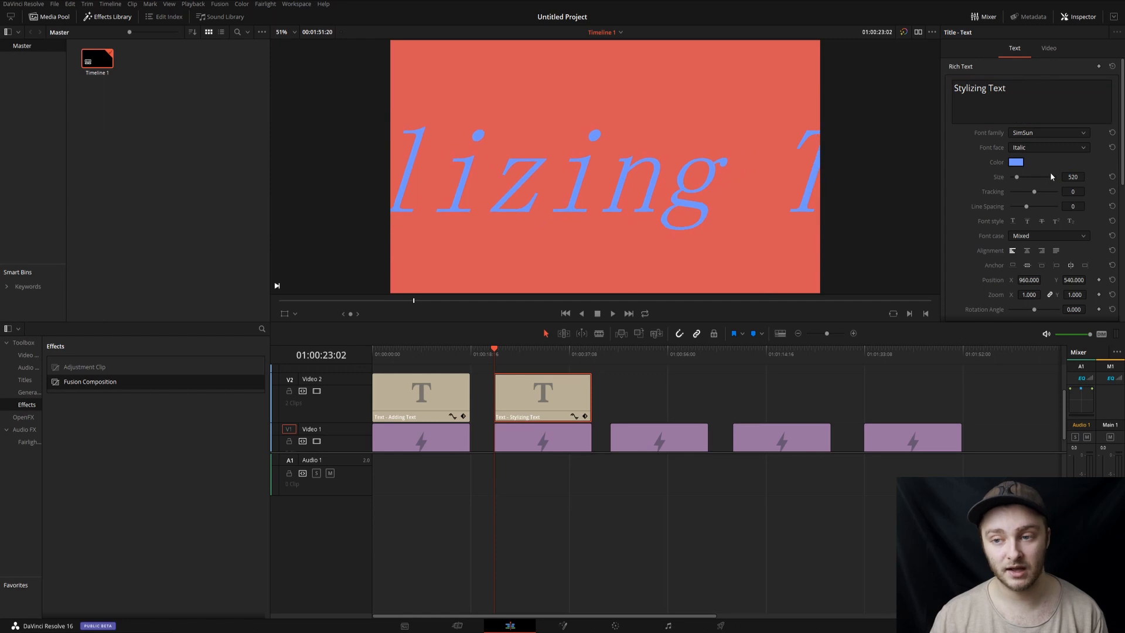
pyautogui.click(1072, 177)
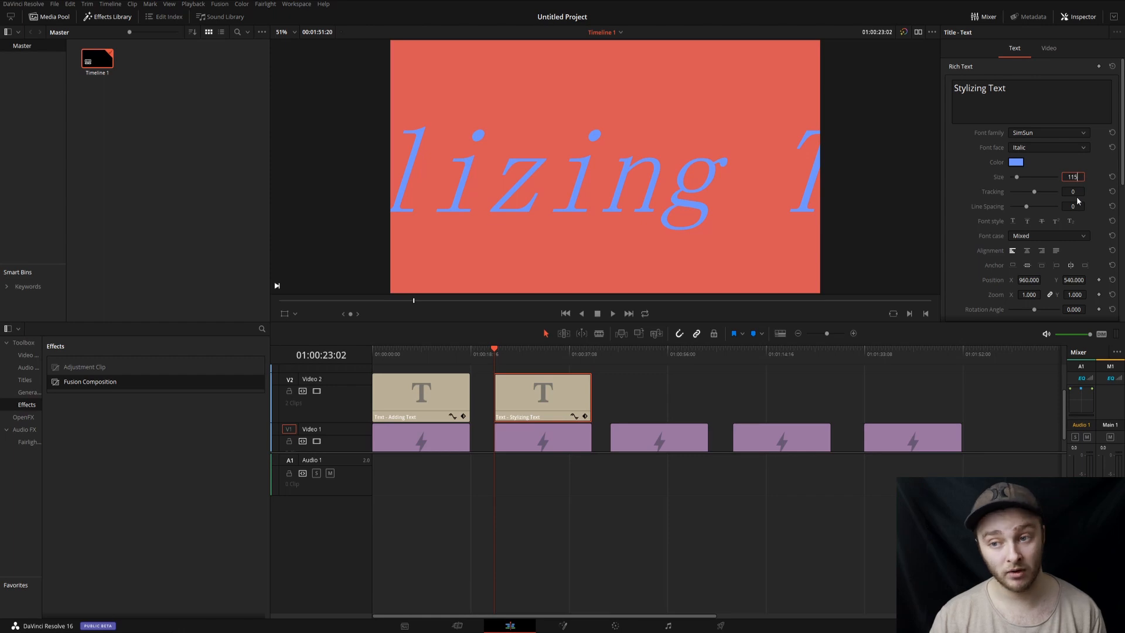
pyautogui.write('115')
pyautogui.press('Return')
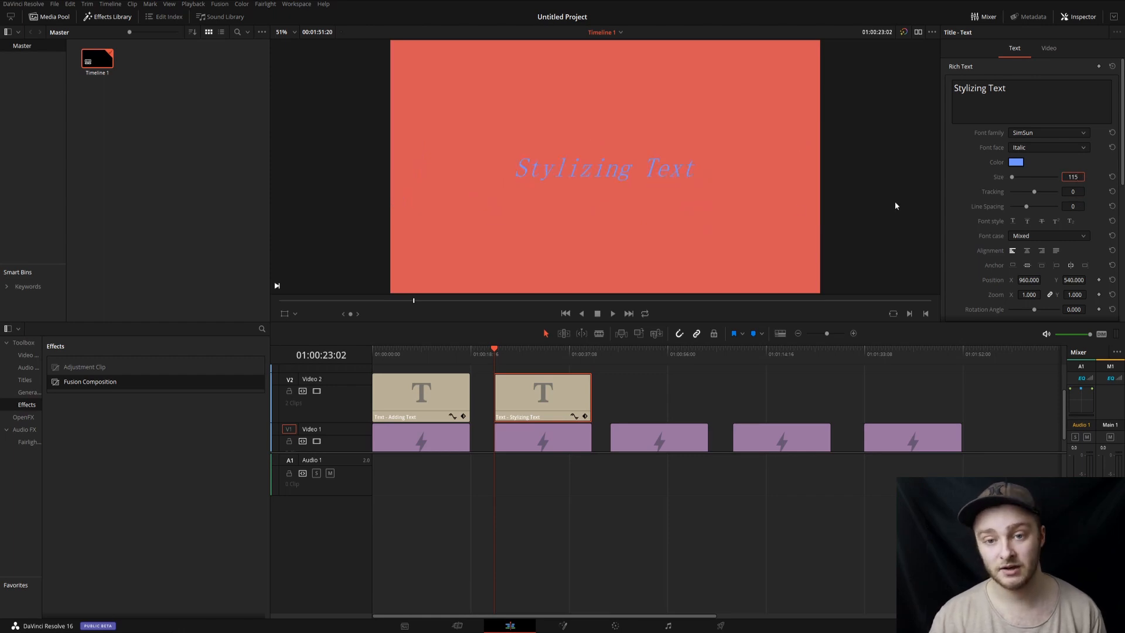
pyautogui.click(1111, 177)
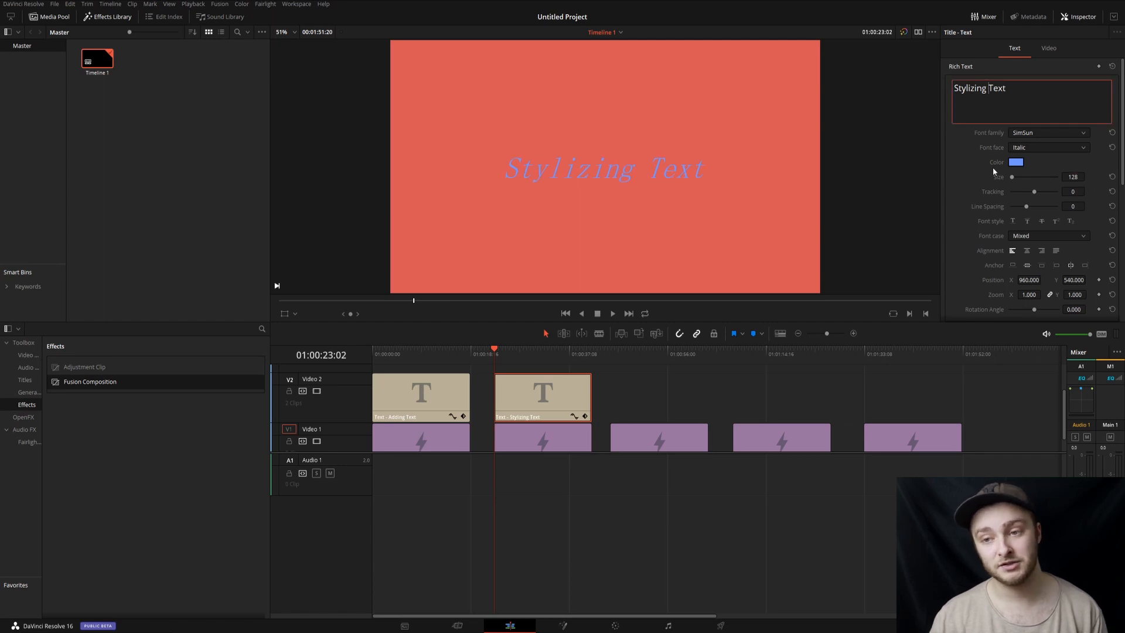
# Step: Enlarge the Stylizing Text title to size 192, try tracking values of -100 and 81, and reset the tracking
pyautogui.moveTo(1014, 182); pyautogui.dragTo(1016, 181)
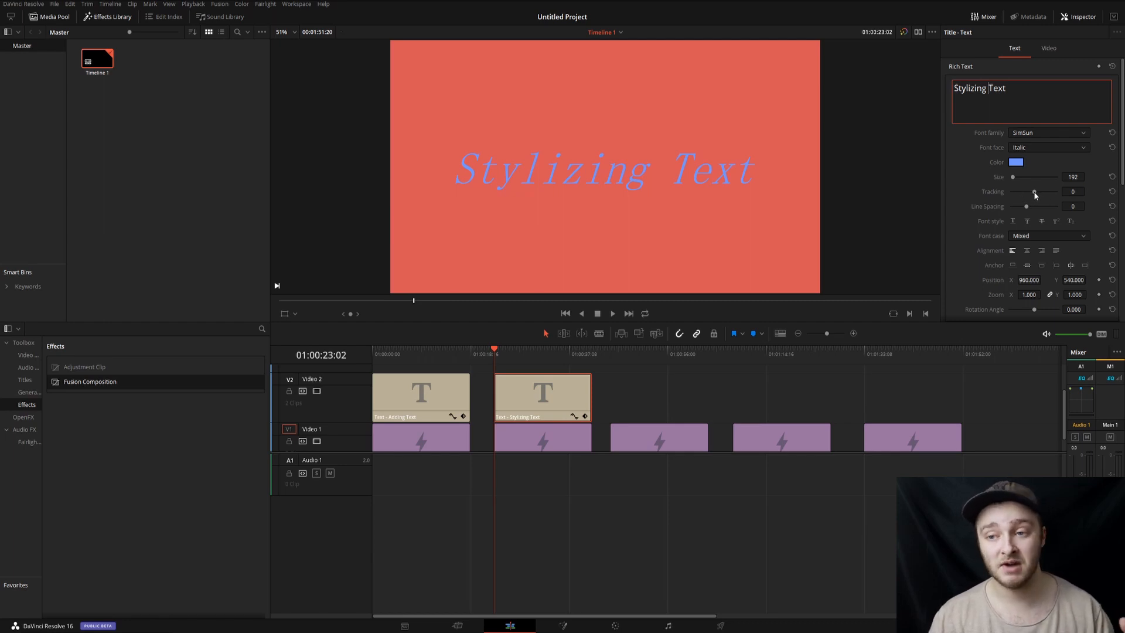
pyautogui.moveTo(1034, 191); pyautogui.dragTo(1004, 200)
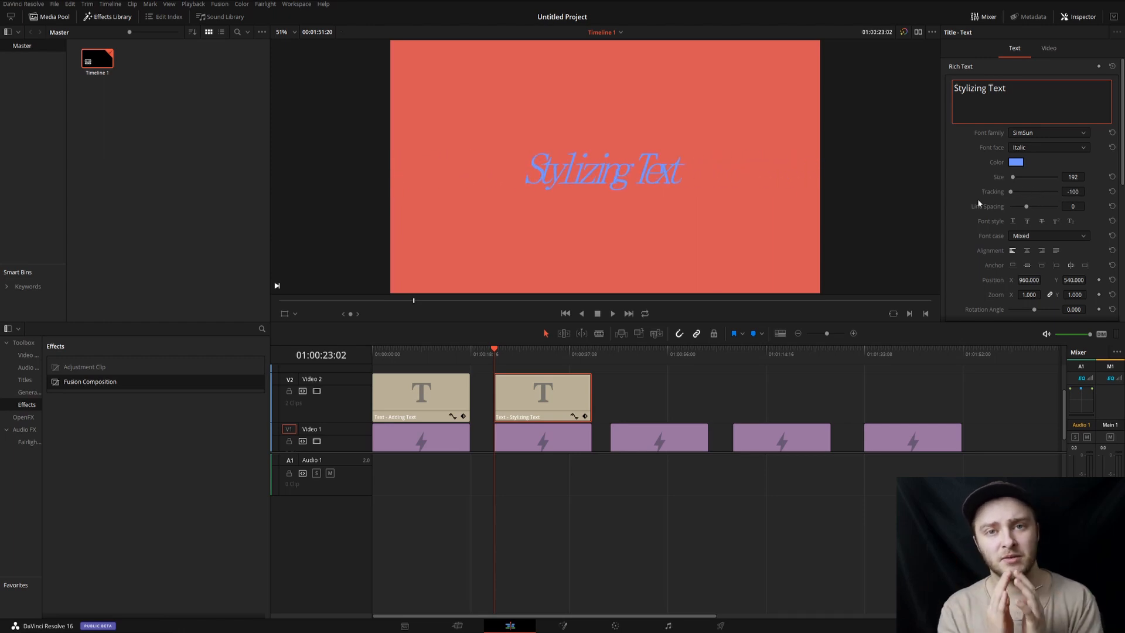
pyautogui.moveTo(1010, 191); pyautogui.dragTo(1050, 193)
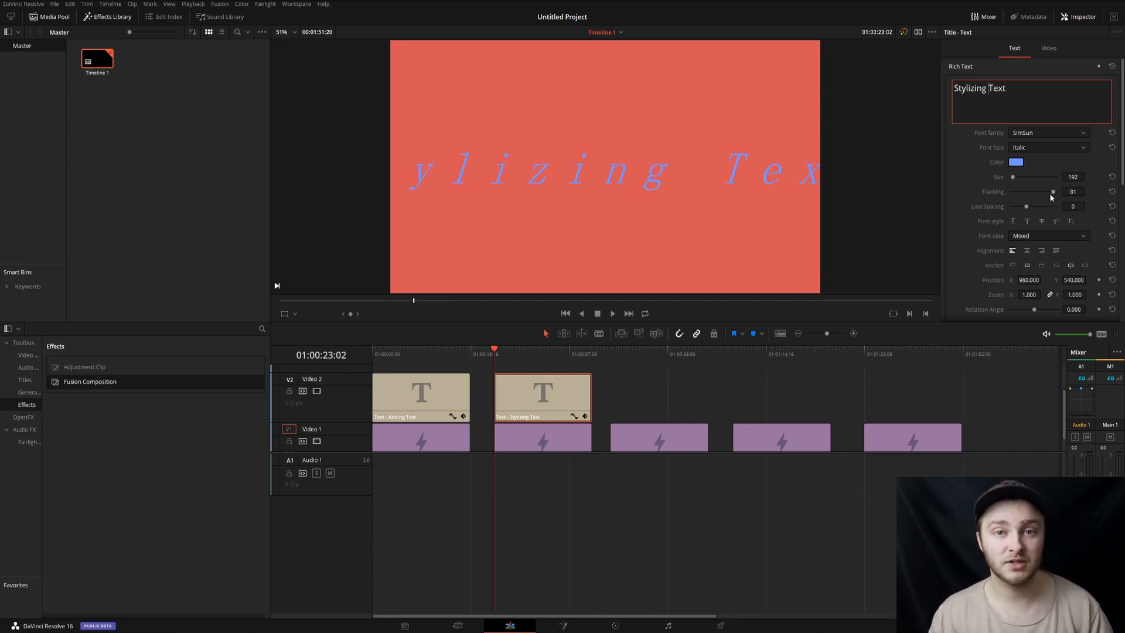
pyautogui.doubleClick(1050, 193)
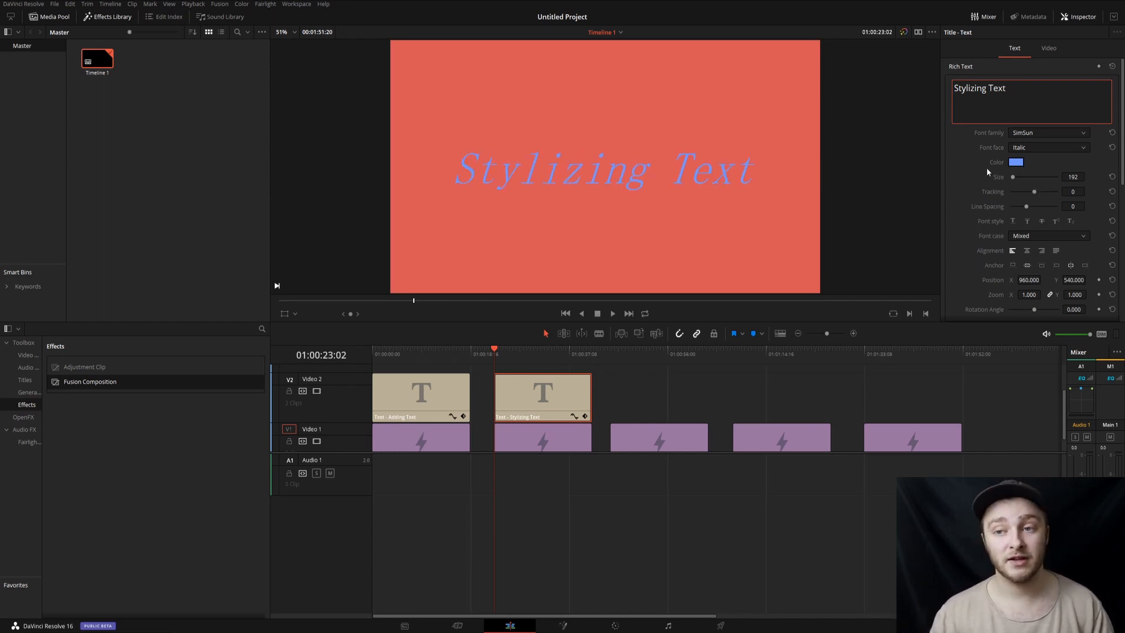
# Step: Split the title text onto two lines, try adjusting its line spacing, and rejoin the words on one line
pyautogui.click(990, 88)
pyautogui.press('BackSpace')
pyautogui.press('Return')
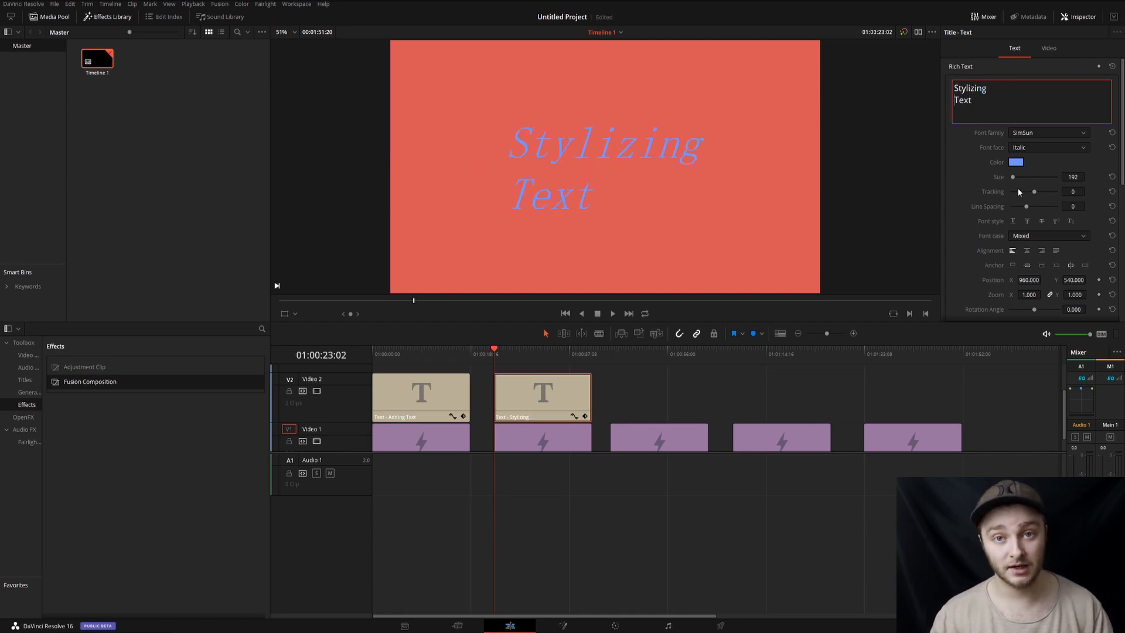
pyautogui.moveTo(1026, 207)
pyautogui.mouseDown()
pyautogui.moveTo(1039, 203)
pyautogui.moveTo(1017, 206)
pyautogui.moveTo(1026, 206)
pyautogui.mouseUp()
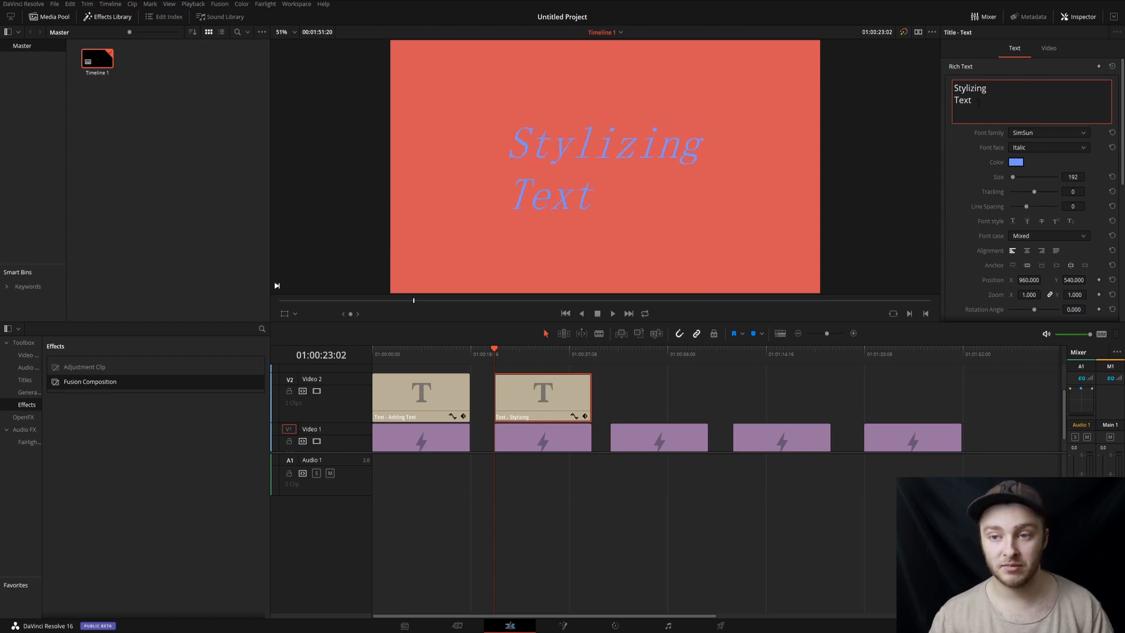
pyautogui.press('BackSpace')
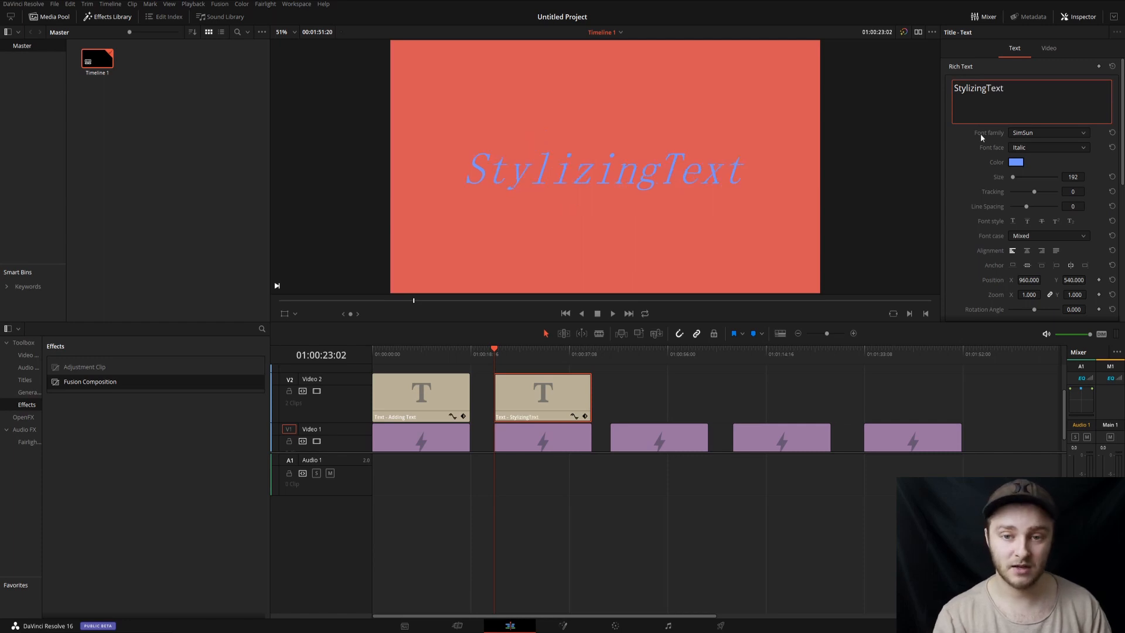
# Step: Try the underline, overline and strikethrough font styles on the title, combine underline with overline, and turn them all off
pyautogui.click(1013, 222)
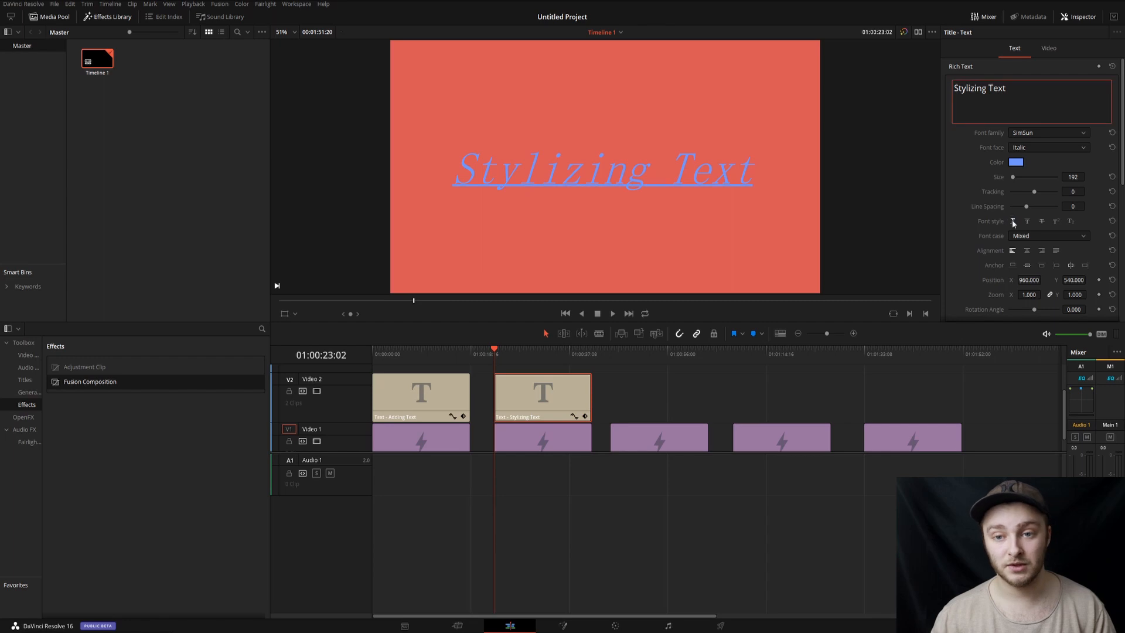
pyautogui.click(1012, 222)
pyautogui.click(1027, 222)
pyautogui.click(1027, 222)
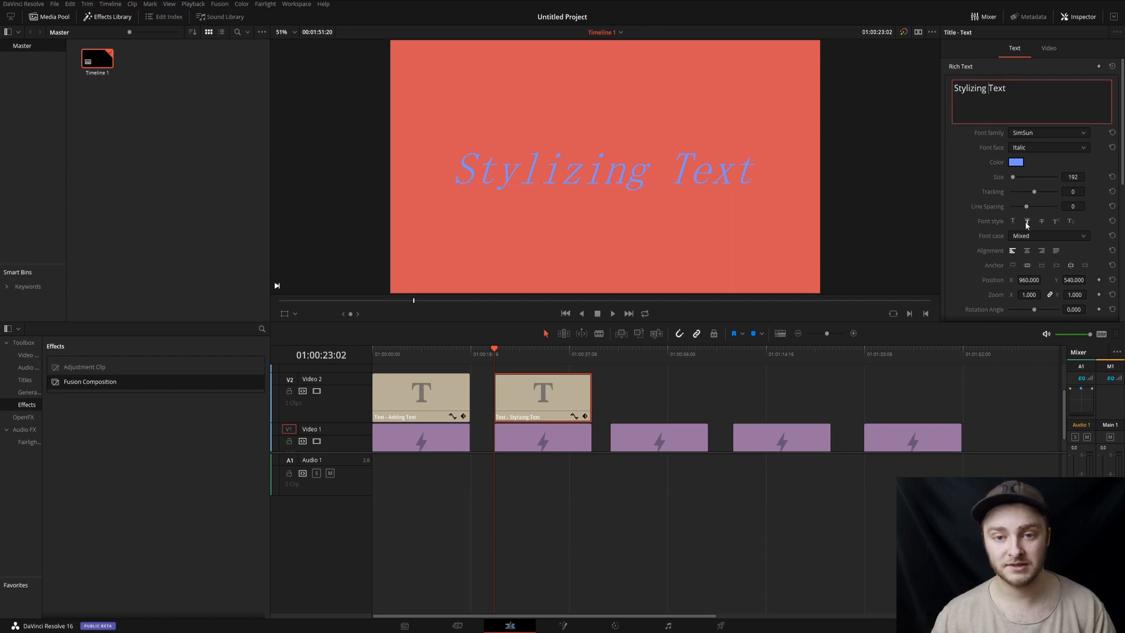
pyautogui.click(1042, 222)
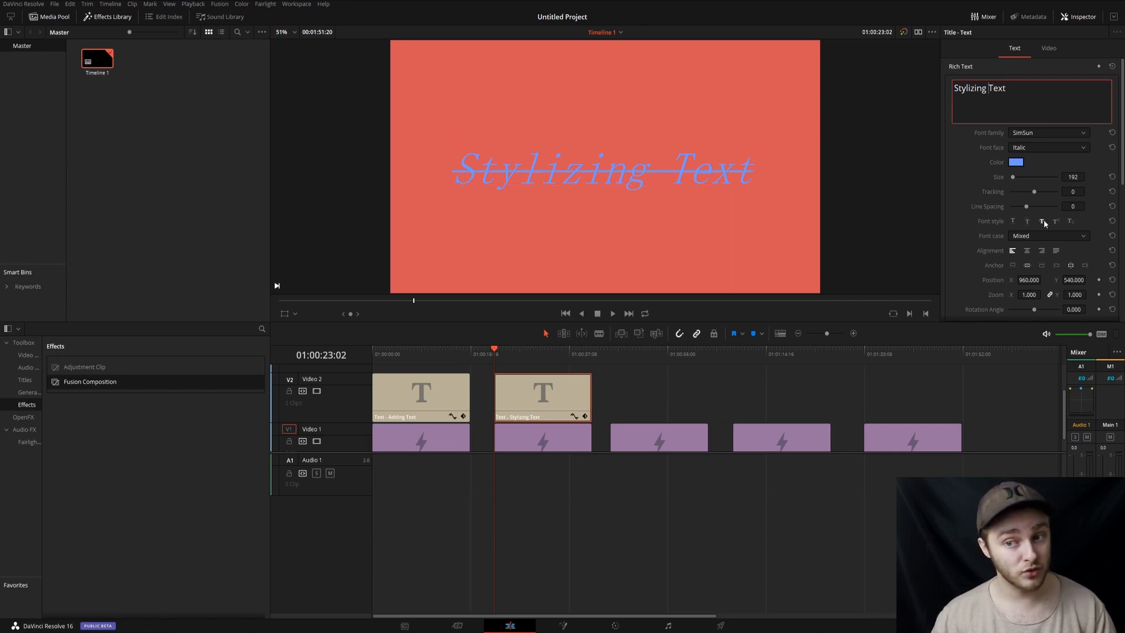
pyautogui.click(1042, 221)
pyautogui.click(1027, 222)
pyautogui.click(1013, 221)
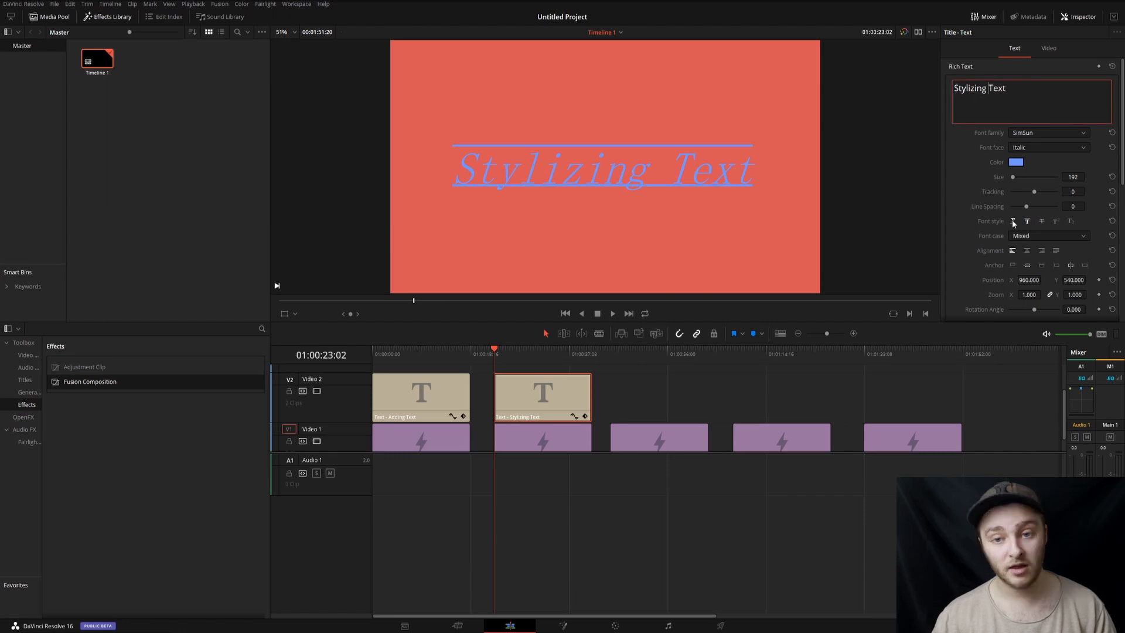
pyautogui.click(1013, 222)
pyautogui.click(1027, 222)
# Step: Try superscript and subscript on the title, turn them off, and keep the font case on Mixed
pyautogui.click(1056, 222)
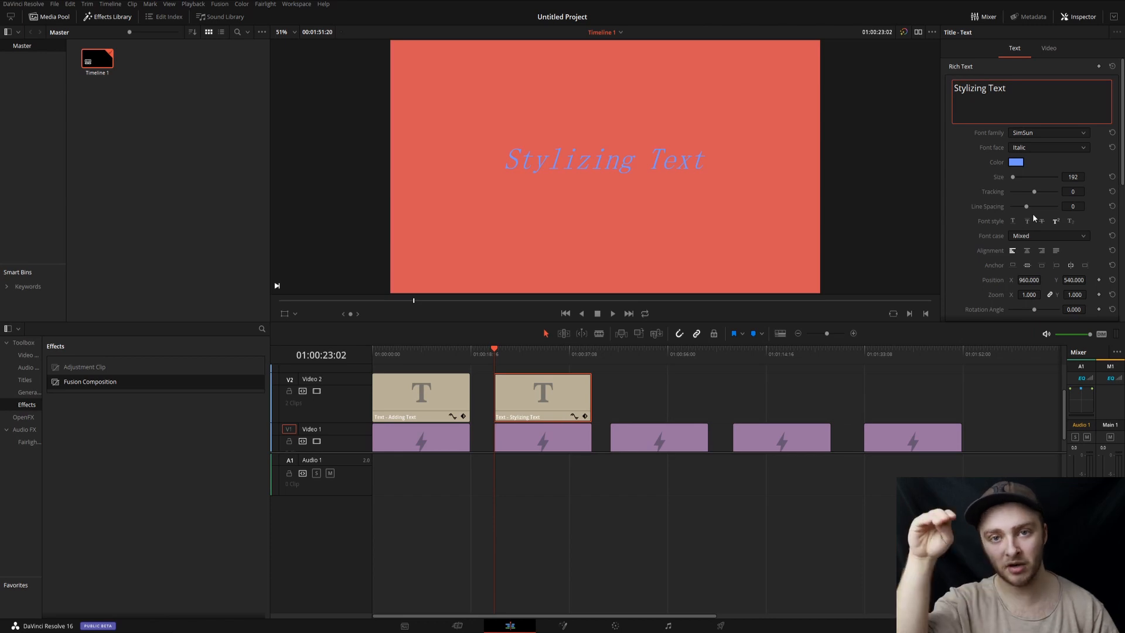
pyautogui.click(1071, 221)
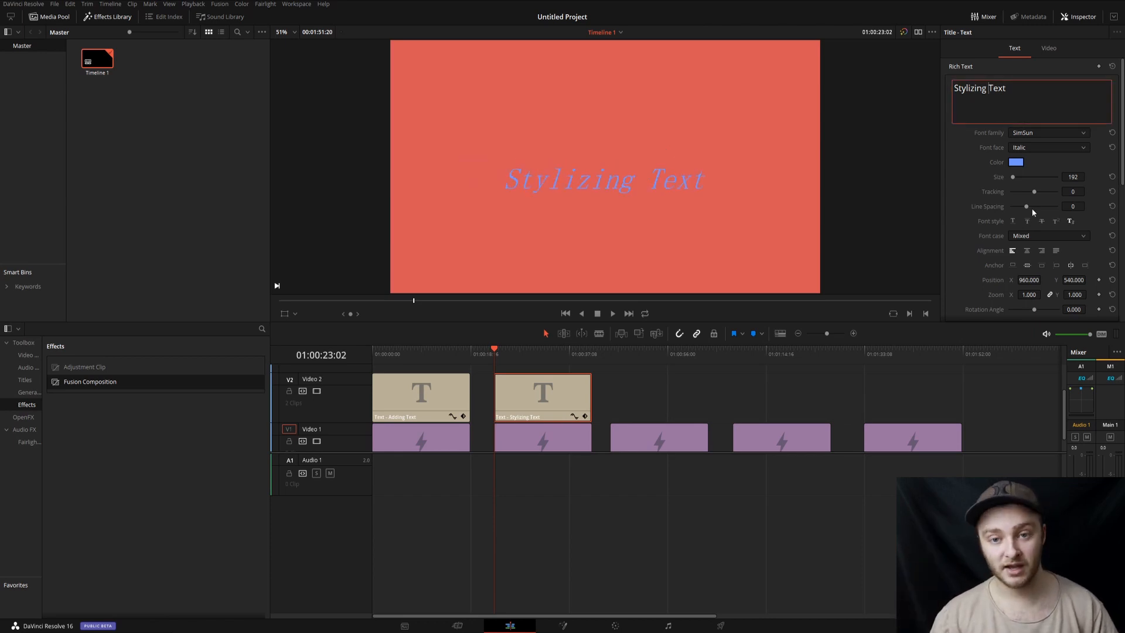
pyautogui.click(1072, 224)
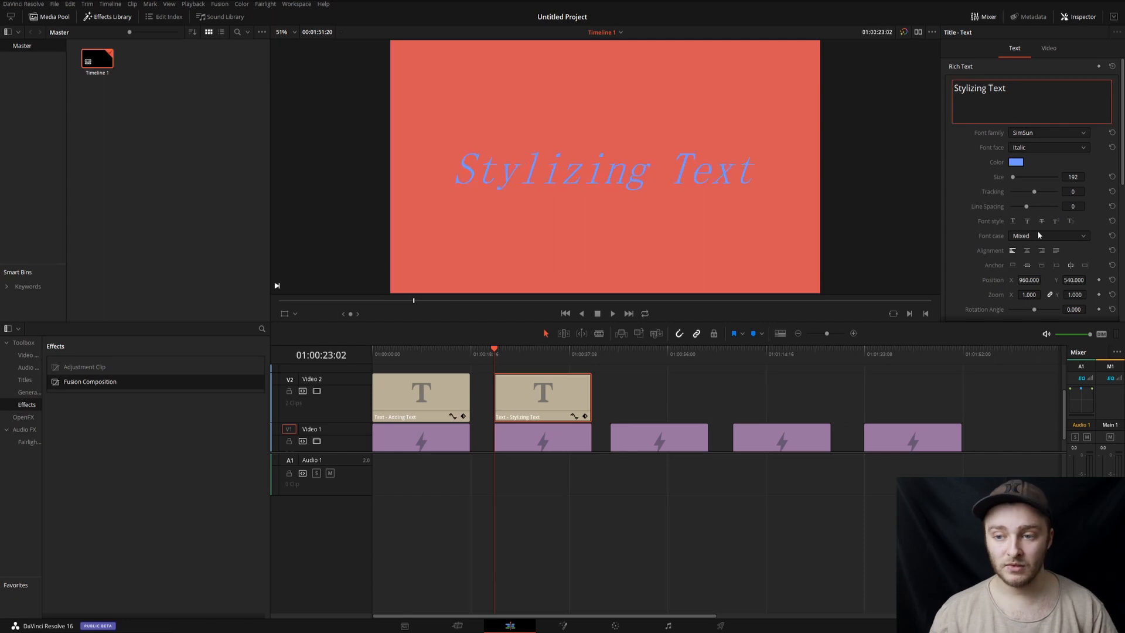
pyautogui.click(1038, 235)
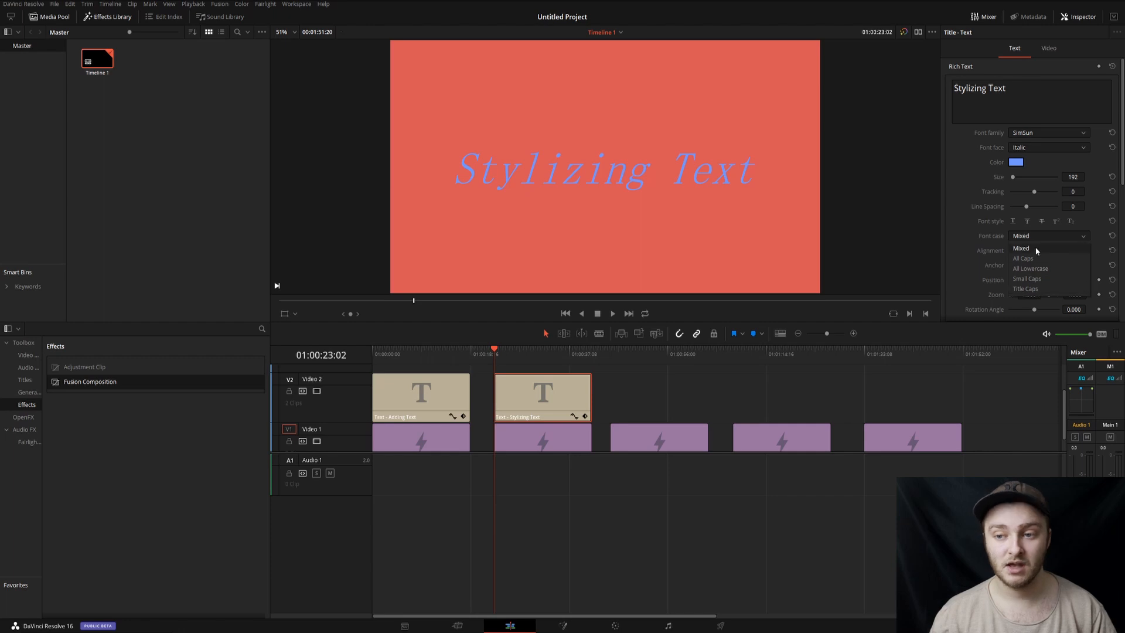
pyautogui.click(1035, 251)
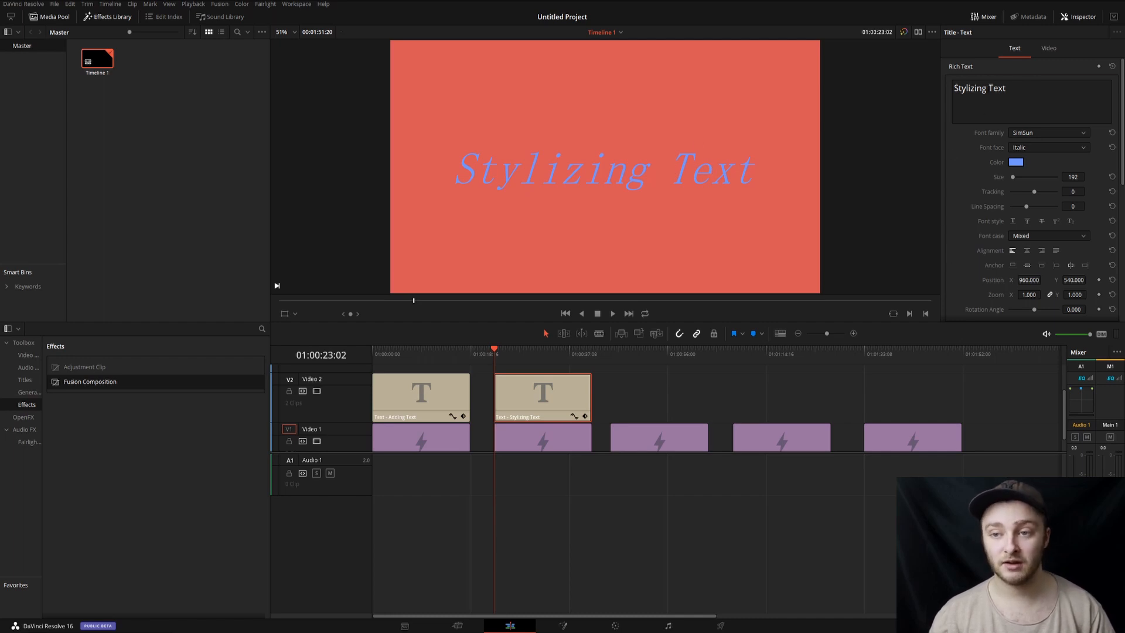
# Step: Split the title onto two lines to try center, right and justified alignment, then restore it to a single line
pyautogui.click(989, 89)
pyautogui.press('BackSpace')
pyautogui.press('Return')
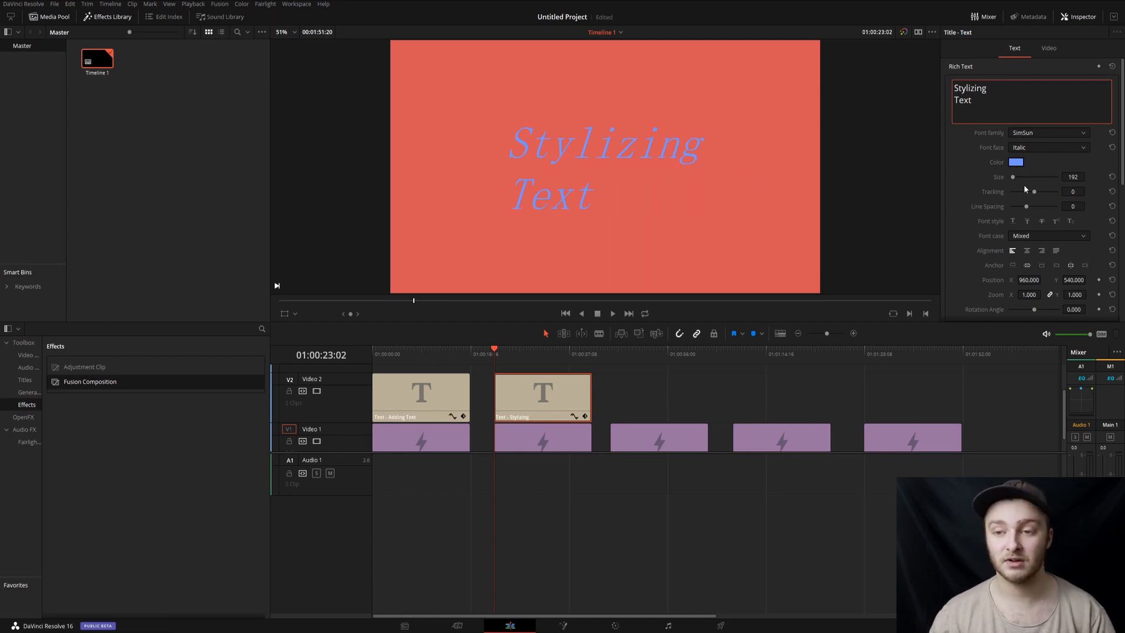
pyautogui.click(1027, 251)
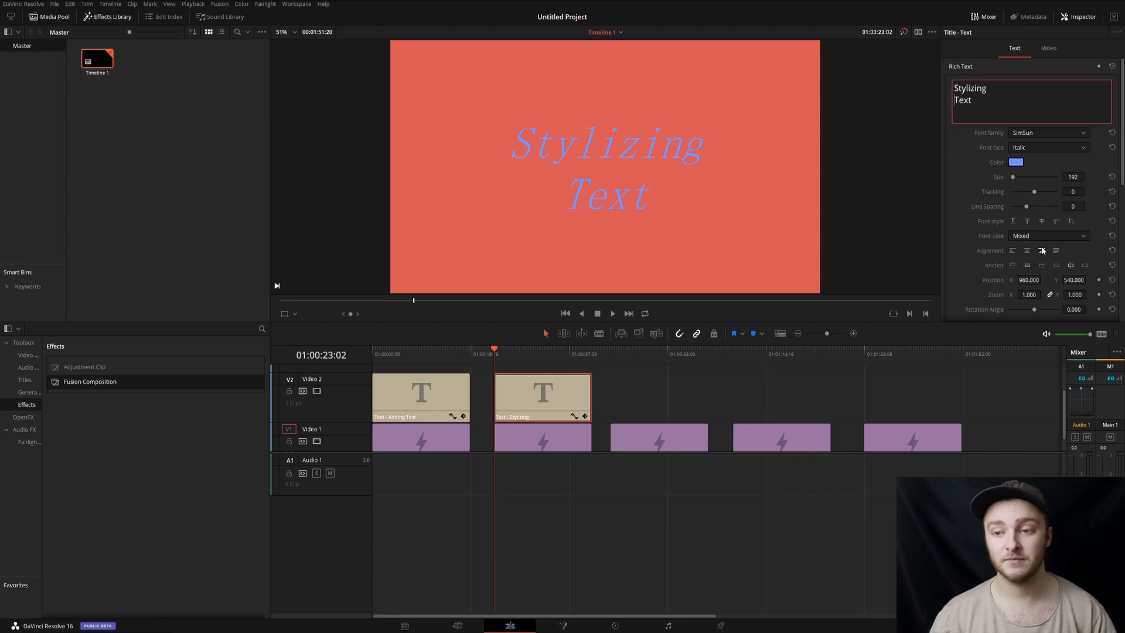
pyautogui.click(1042, 251)
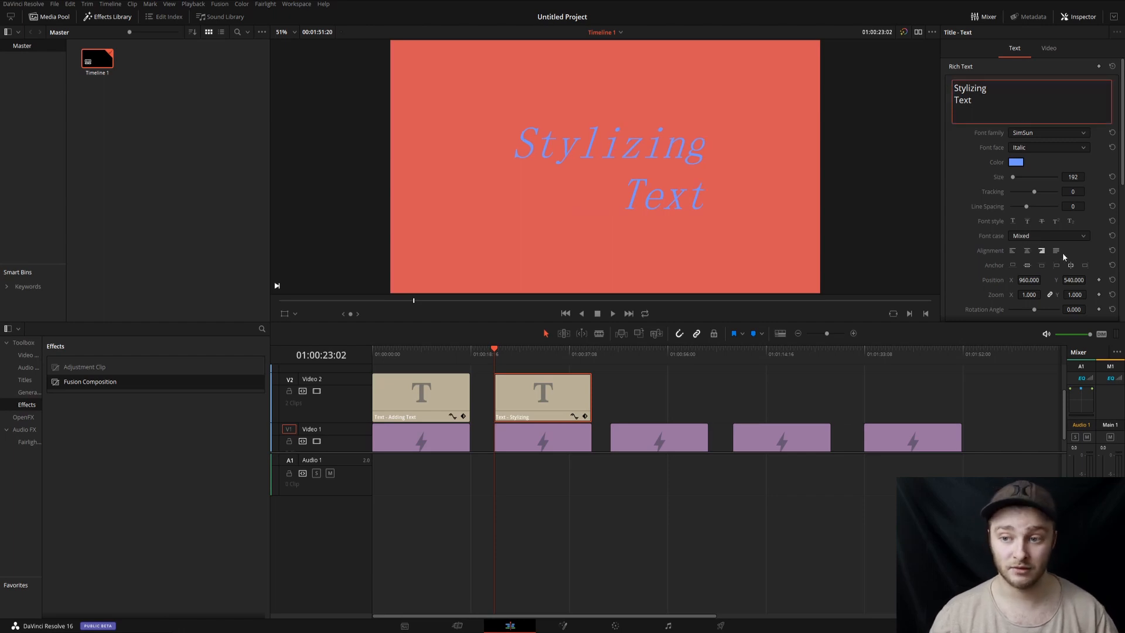
pyautogui.click(1057, 250)
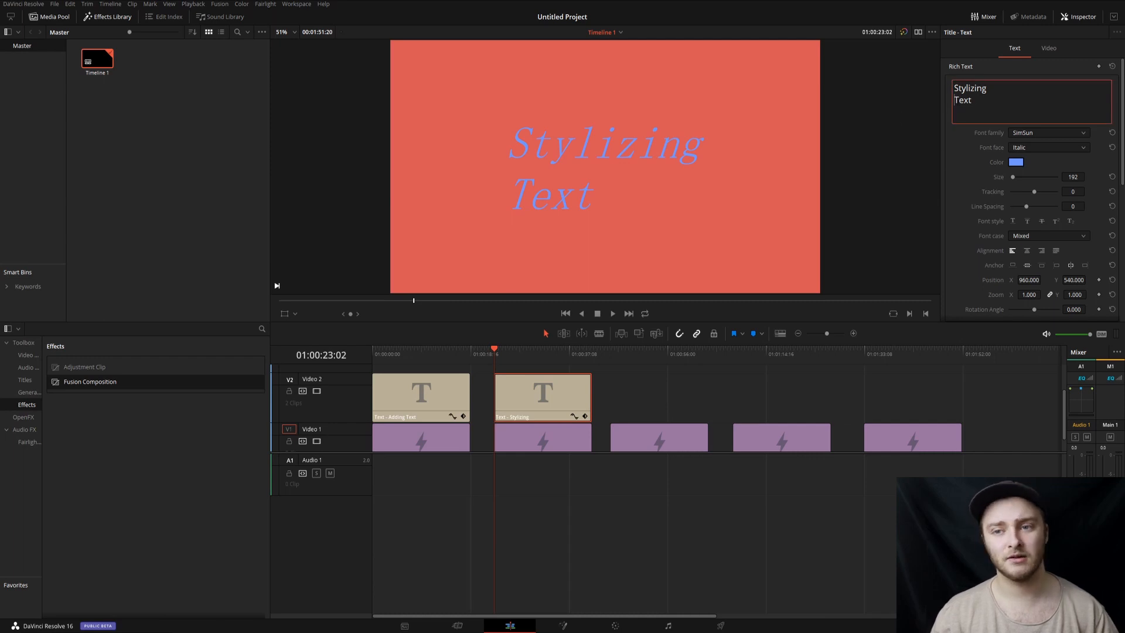
pyautogui.press('BackSpace')
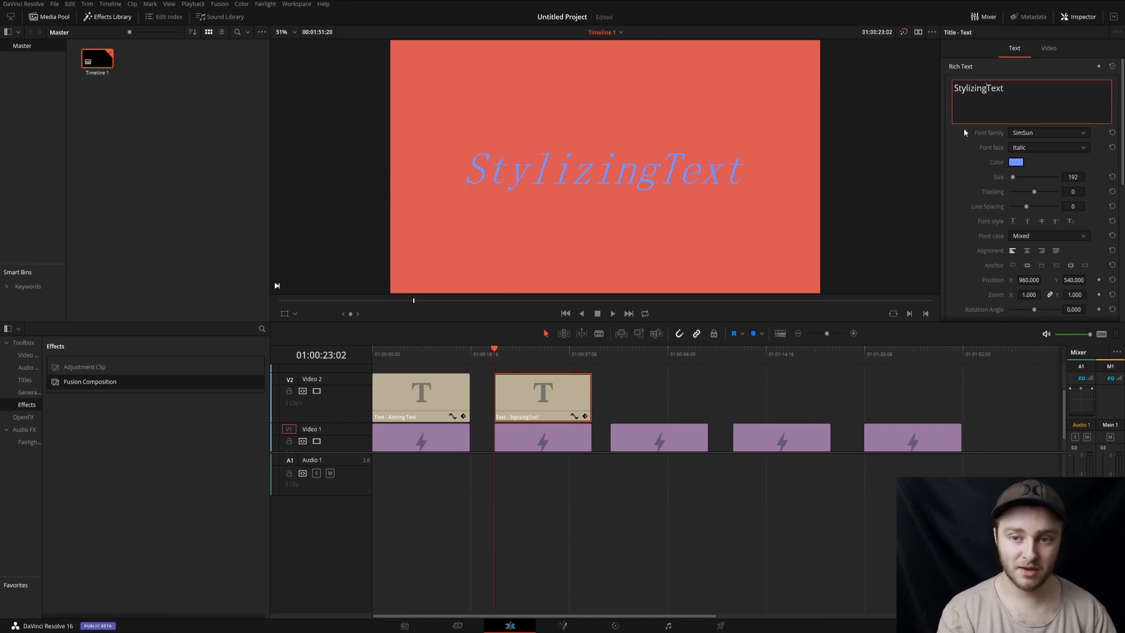
pyautogui.click(985, 256)
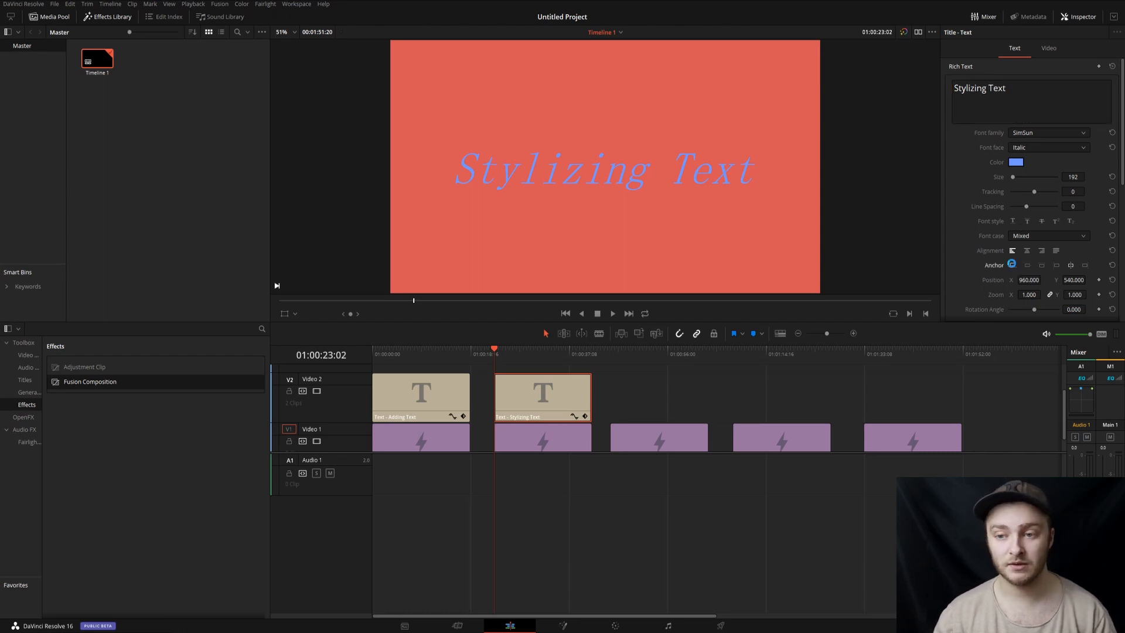
# Step: Change the title's vertical anchor so the text sits above its position point, and test it by reducing the size to 116 and enlarging it again
pyautogui.click(1011, 265)
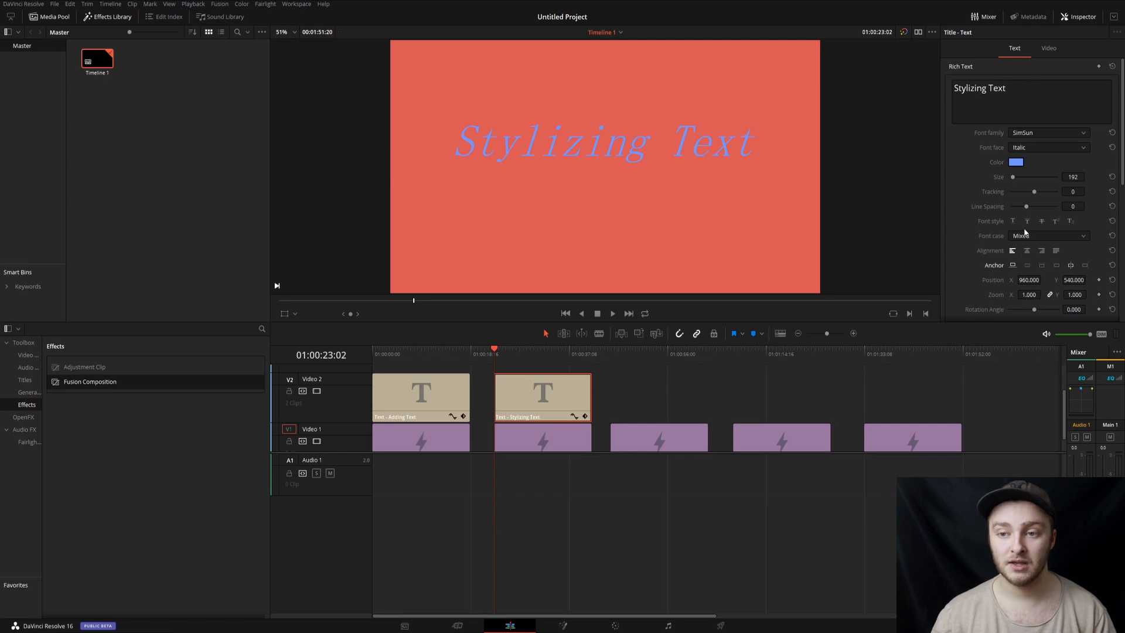
pyautogui.click(1012, 177)
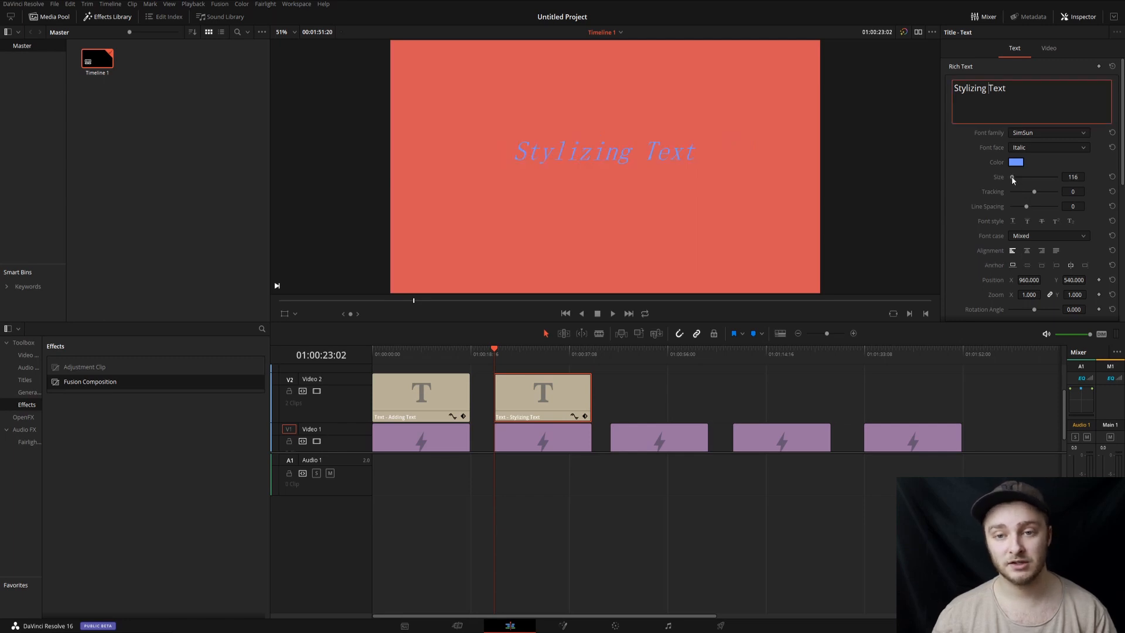
pyautogui.moveTo(1070, 177)
pyautogui.mouseDown()
pyautogui.moveTo(1088, 176)
pyautogui.moveTo(1071, 177)
pyautogui.mouseUp()
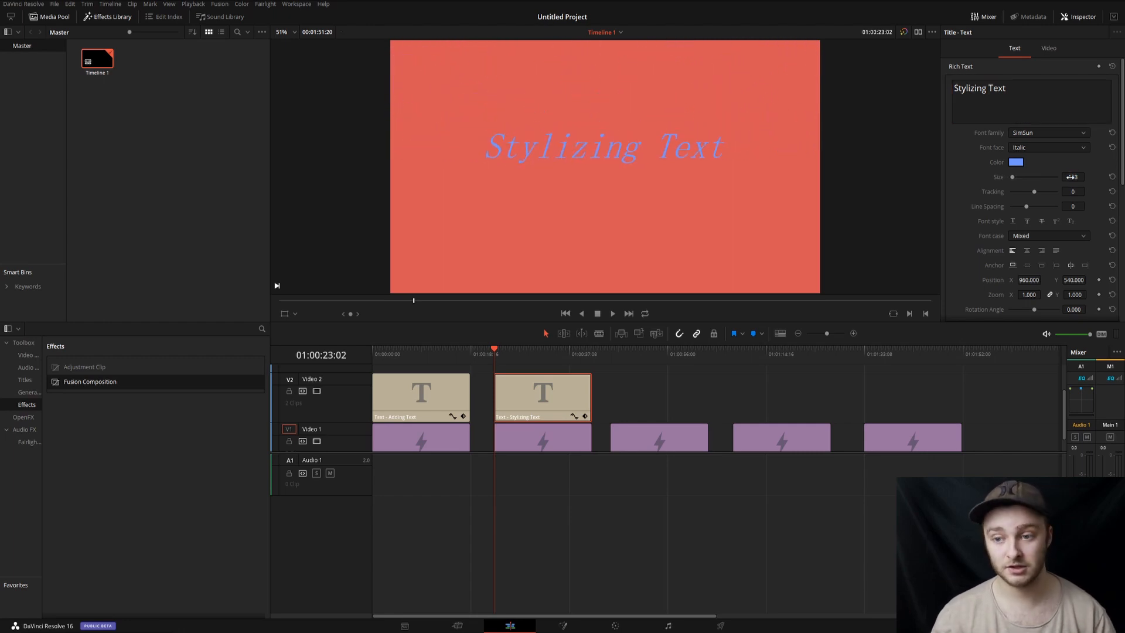
# Step: Center the title's vertical anchor at size 220, then try the below-point vertical and left horizontal anchors, and reduce the size to 143
pyautogui.click(1027, 265)
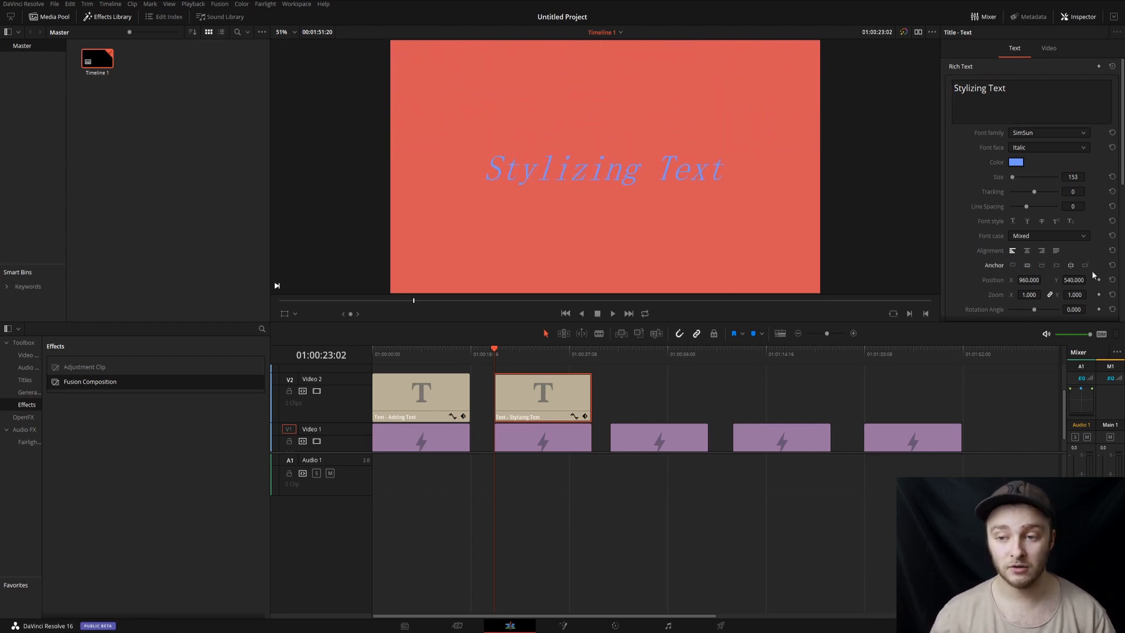
pyautogui.moveTo(1072, 177)
pyautogui.mouseDown()
pyautogui.moveTo(1105, 177)
pyautogui.moveTo(1068, 177)
pyautogui.moveTo(1081, 177)
pyautogui.mouseUp()
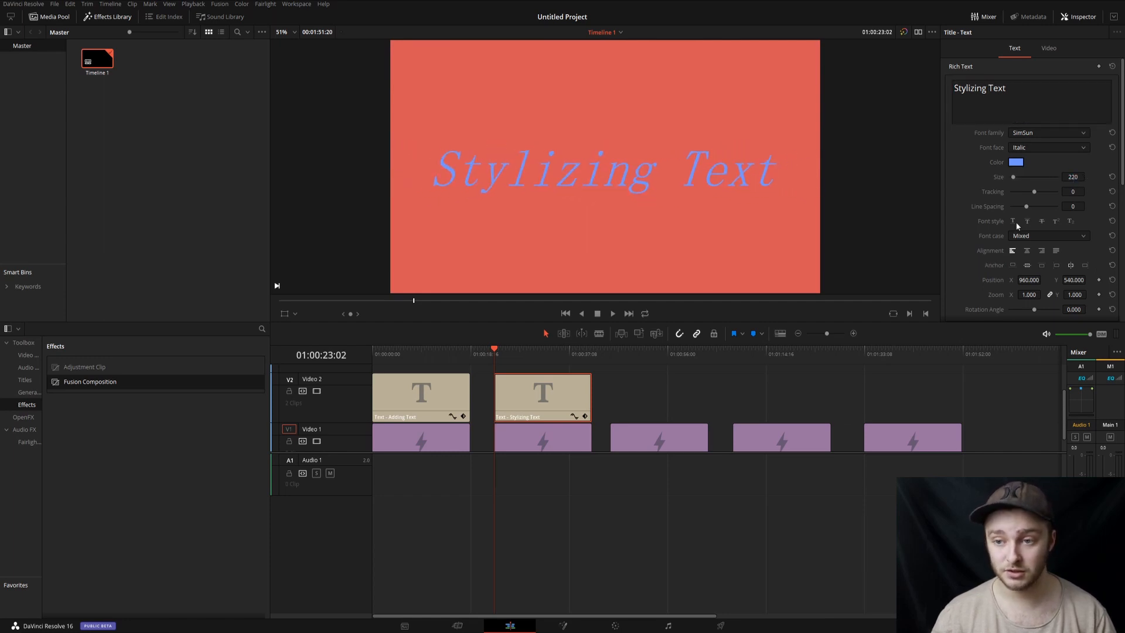
pyautogui.click(1057, 266)
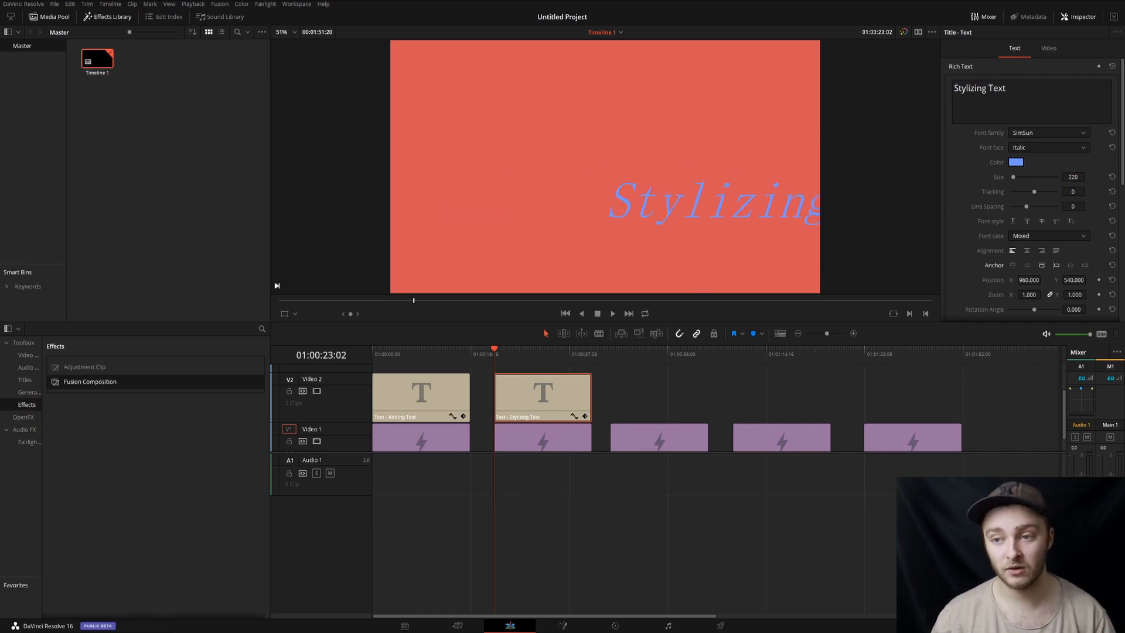
pyautogui.click(989, 88)
pyautogui.moveTo(1074, 177)
pyautogui.mouseDown()
pyautogui.moveTo(1103, 177)
pyautogui.moveTo(1074, 177)
pyautogui.moveTo(1090, 176)
pyautogui.mouseUp()
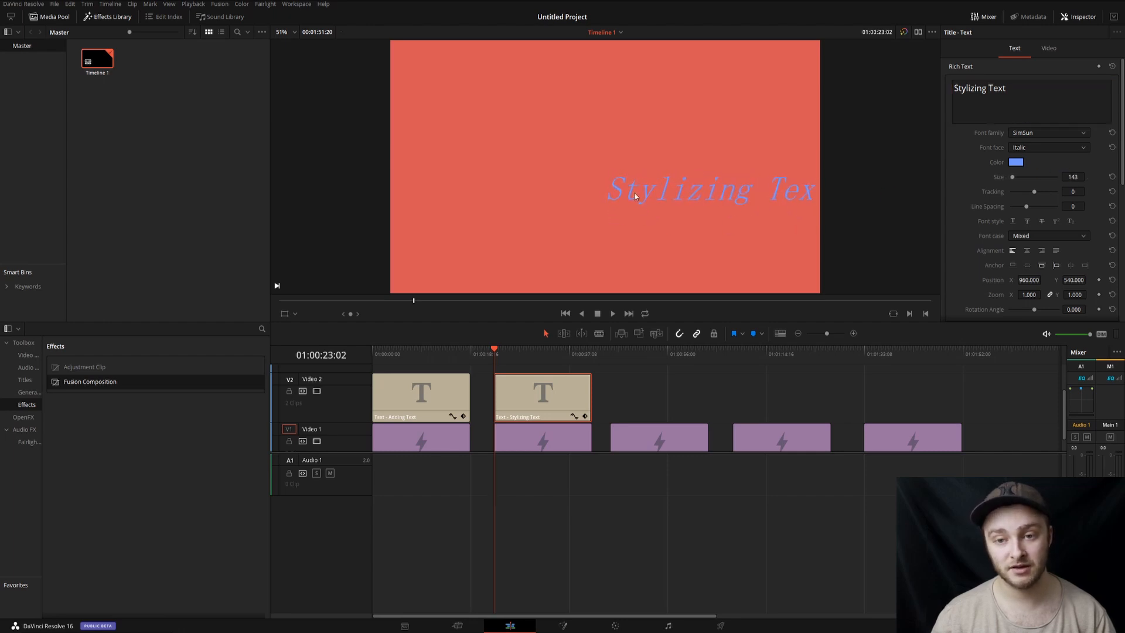
# Step: Try the right horizontal anchor and the above-point vertical anchor on the title, then center it both vertically and horizontally
pyautogui.click(1085, 265)
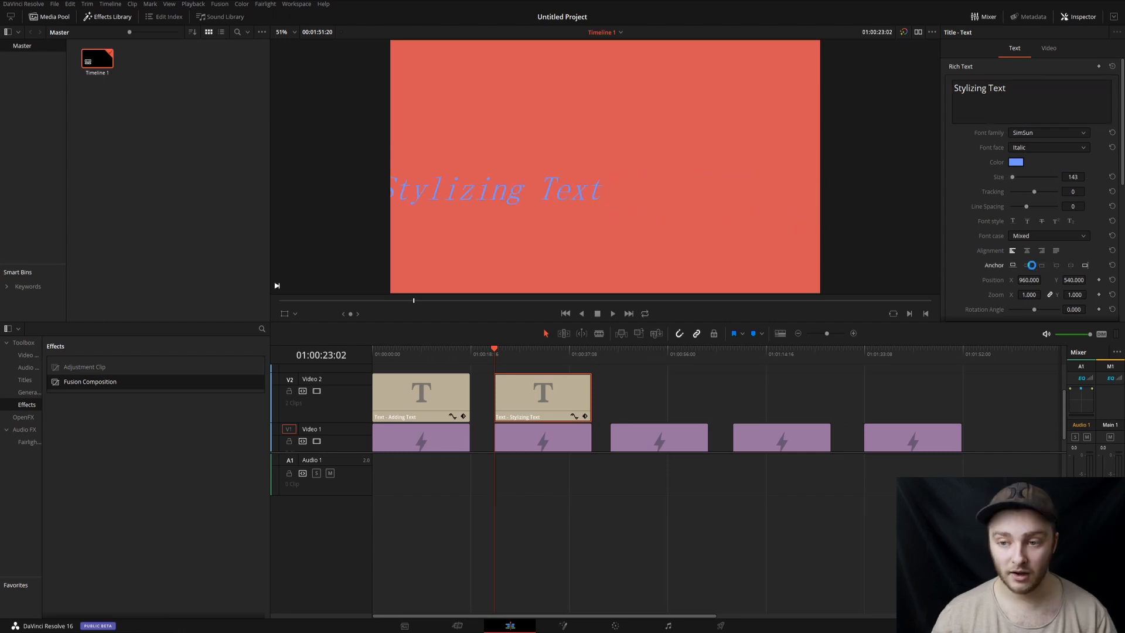
pyautogui.click(1012, 266)
pyautogui.click(1027, 265)
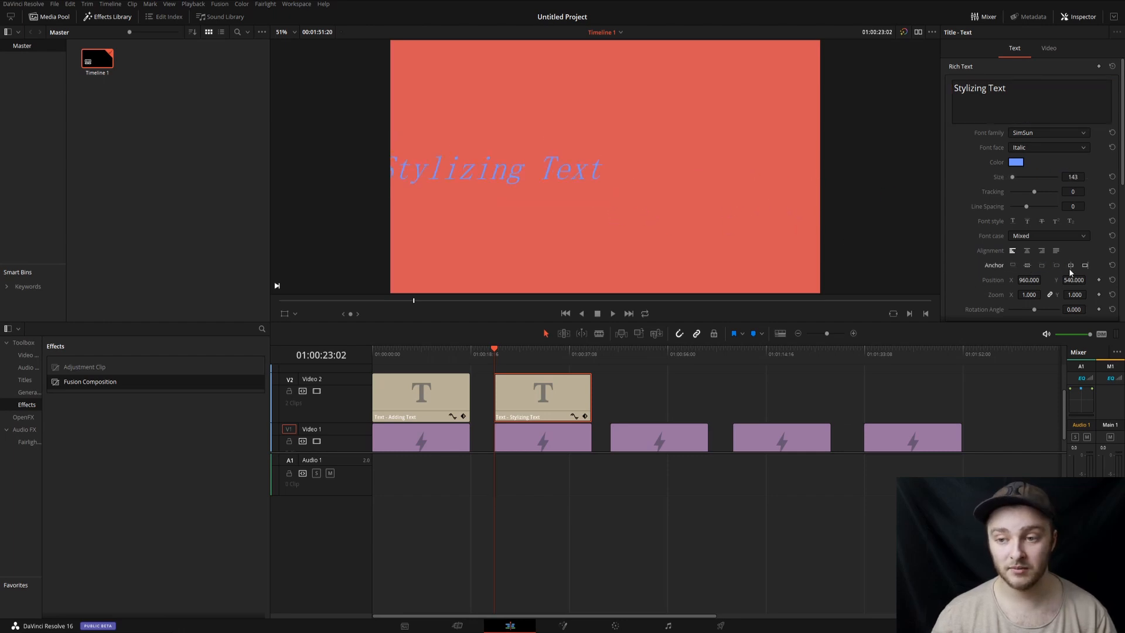
pyautogui.click(1069, 267)
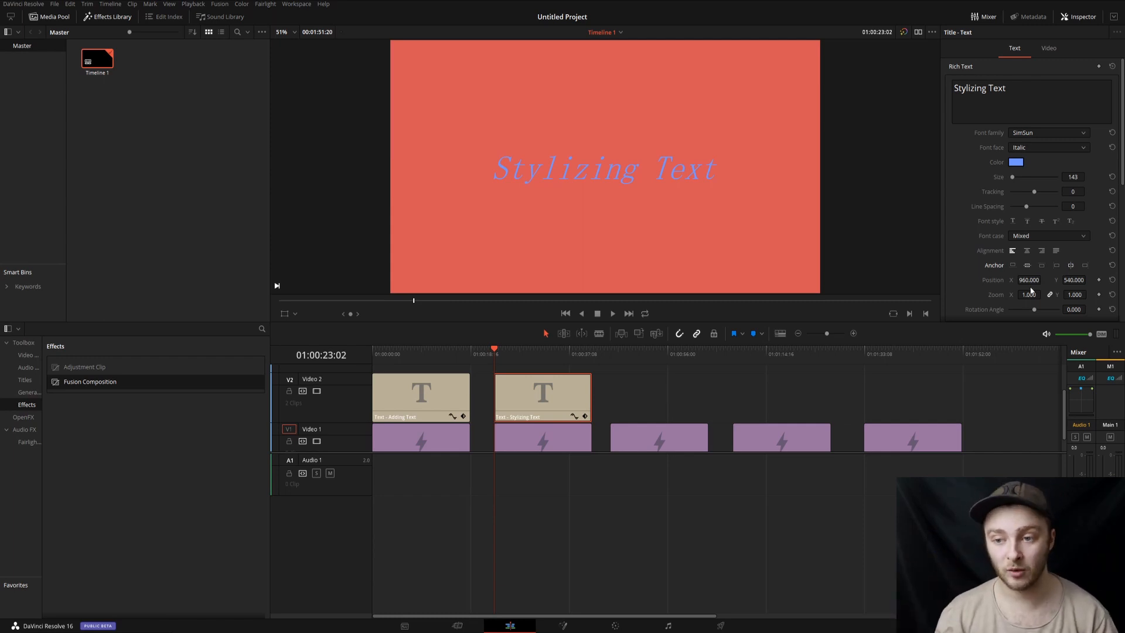
# Step: Keyframe the title's X position from 560 at 01:00:23:02 to 1376 at 01:00:23:12 and play the animation from its start
pyautogui.scroll(-2, 1008, 267)
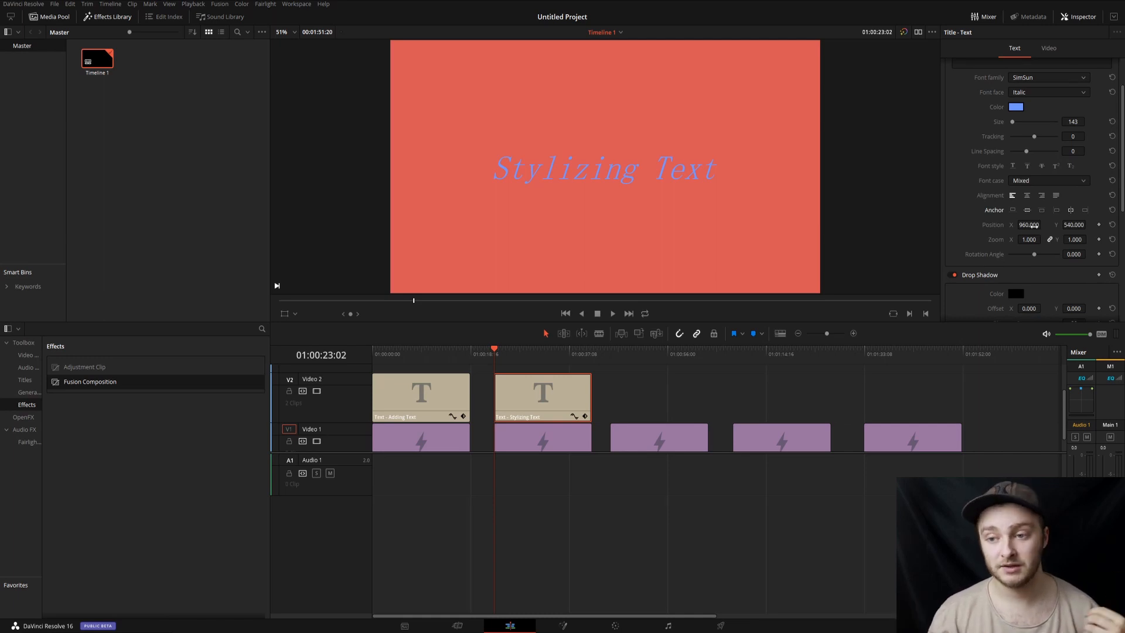
pyautogui.moveTo(1029, 225)
pyautogui.mouseDown()
pyautogui.moveTo(797, 225)
pyautogui.moveTo(1034, 225)
pyautogui.mouseUp()
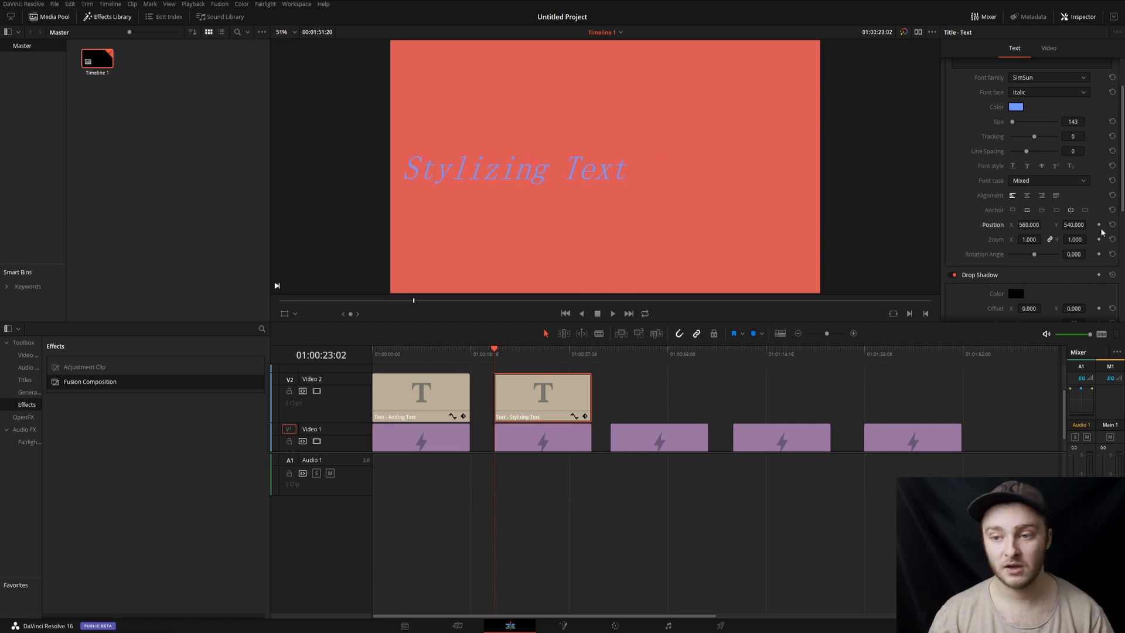
pyautogui.click(1098, 225)
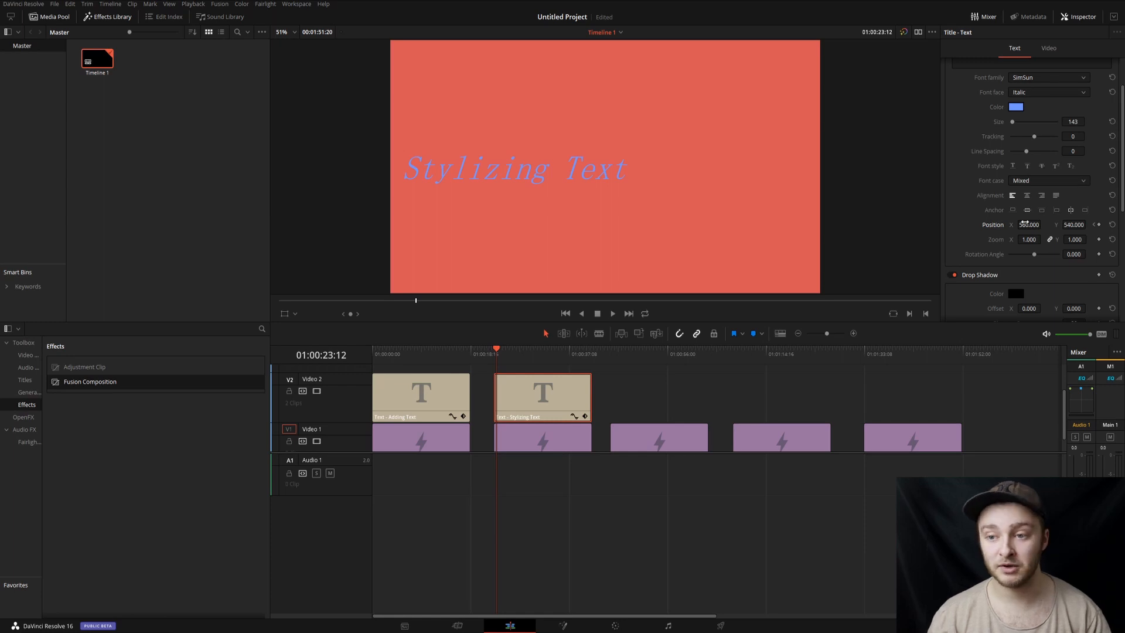
pyautogui.moveTo(1028, 224); pyautogui.dragTo(1114, 225)
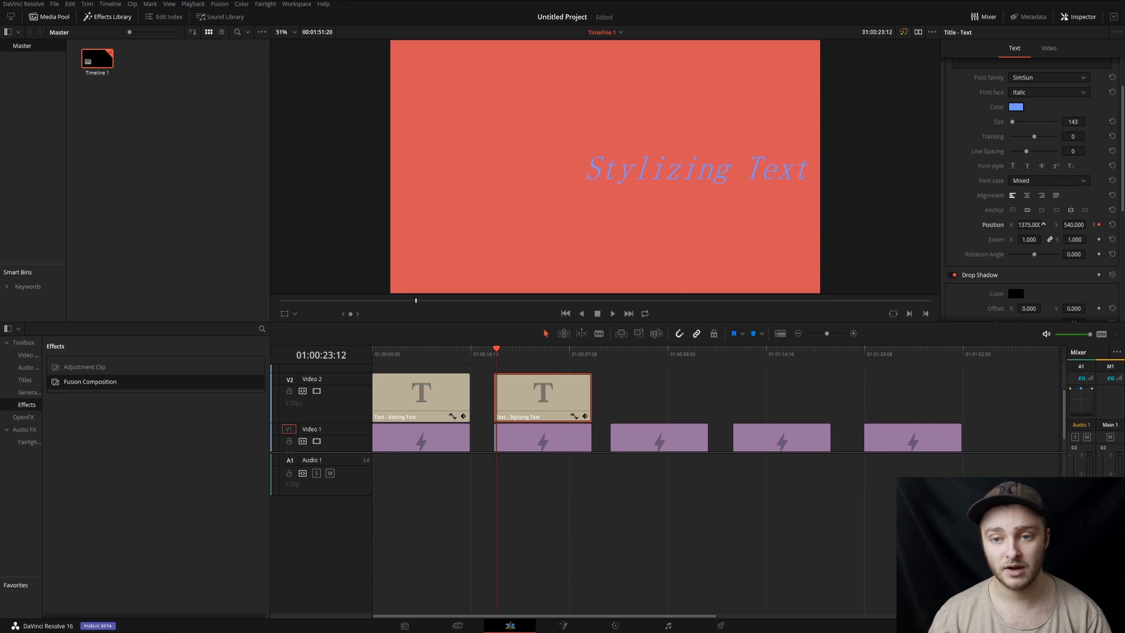
pyautogui.press('Up')
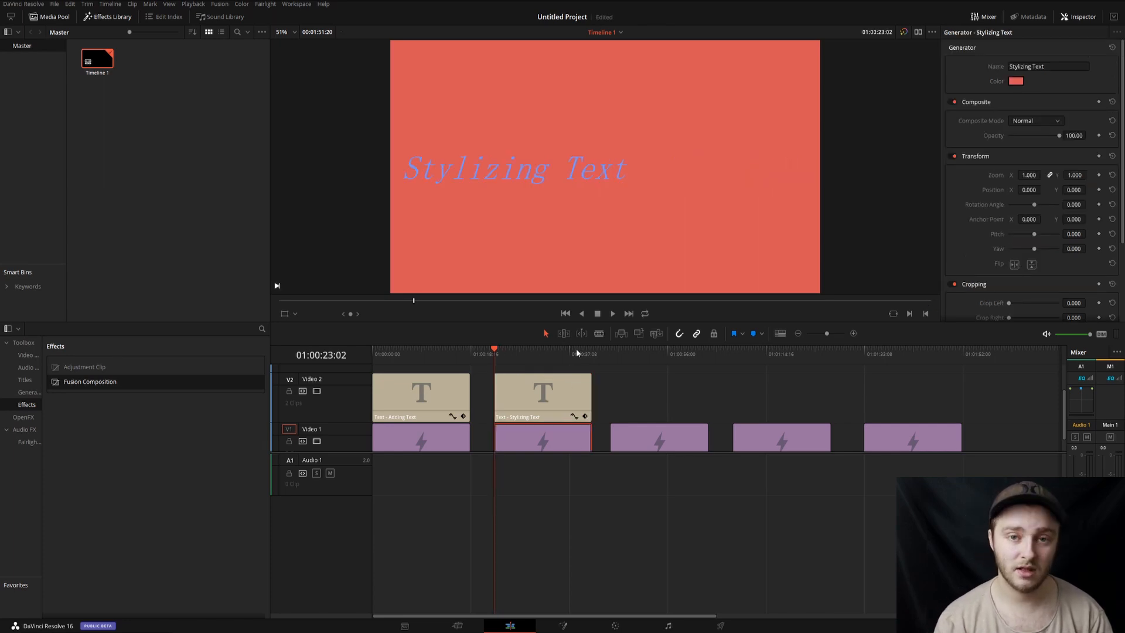
pyautogui.press('space')
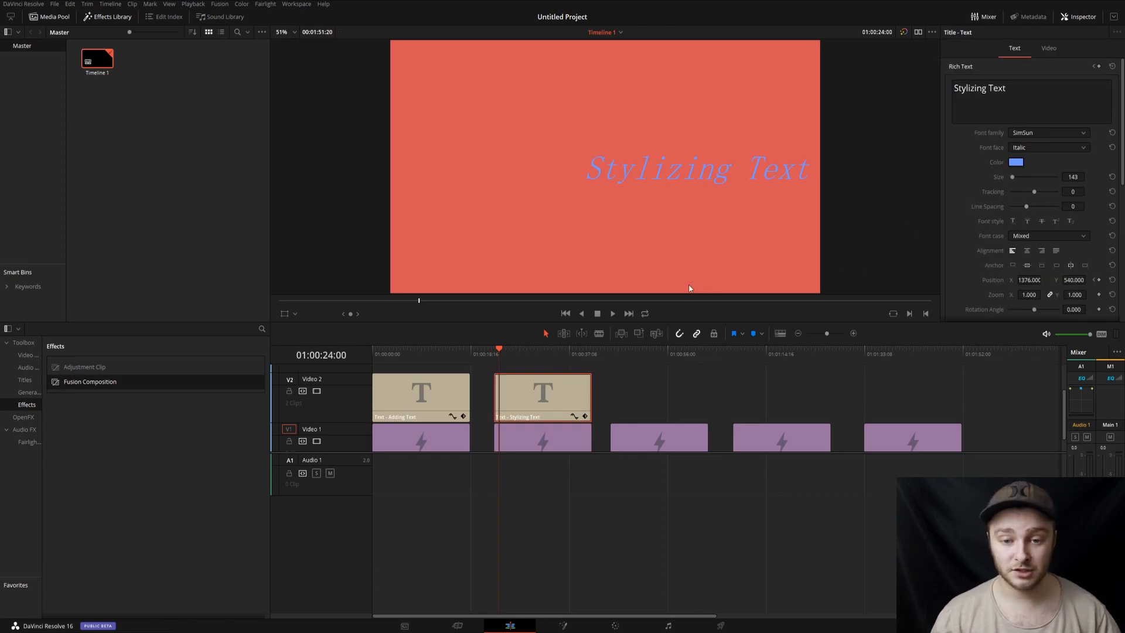
# Step: Return to the first position keyframe and keyframe the title's linked zoom from 1.000 there to 0.250 at the second keyframe
pyautogui.scroll(-2, 1078, 274)
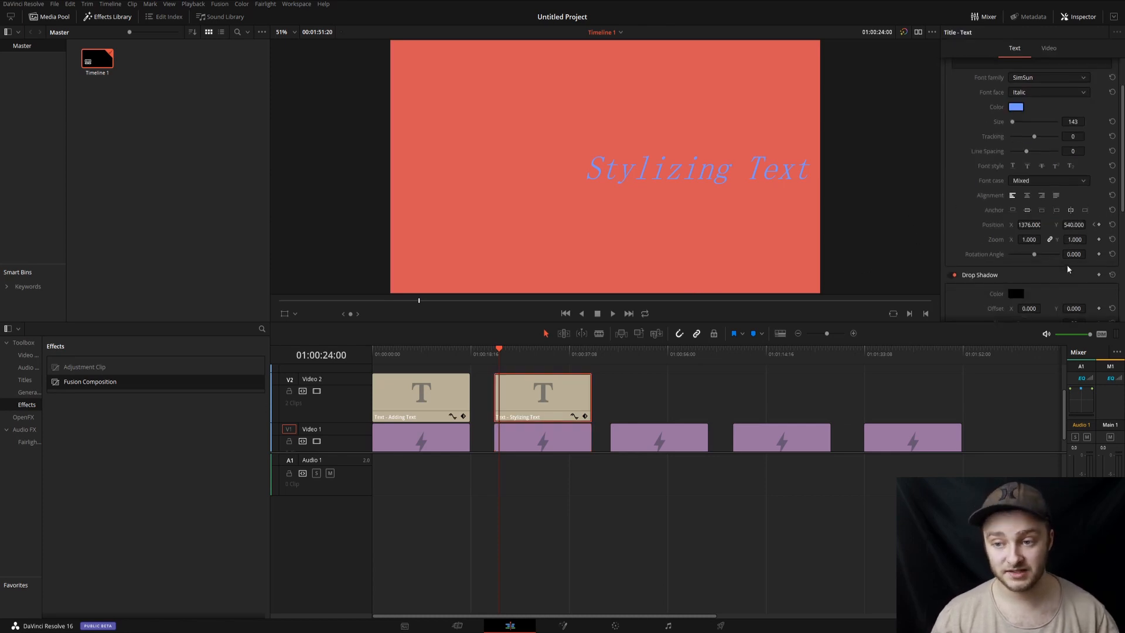
pyautogui.click(1097, 225)
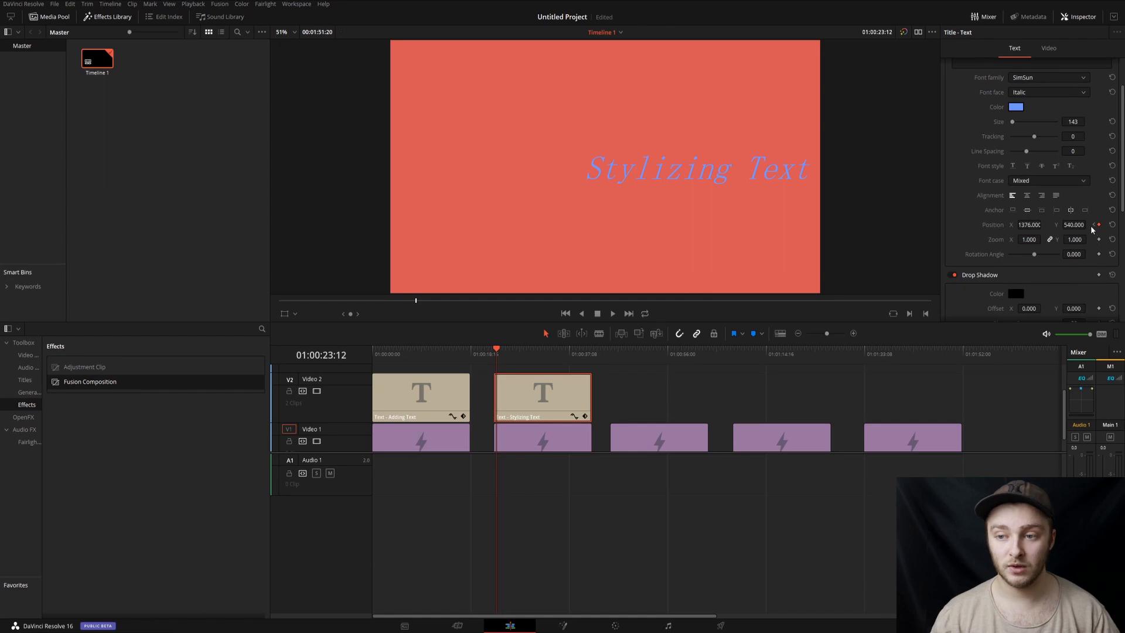
pyautogui.click(1093, 224)
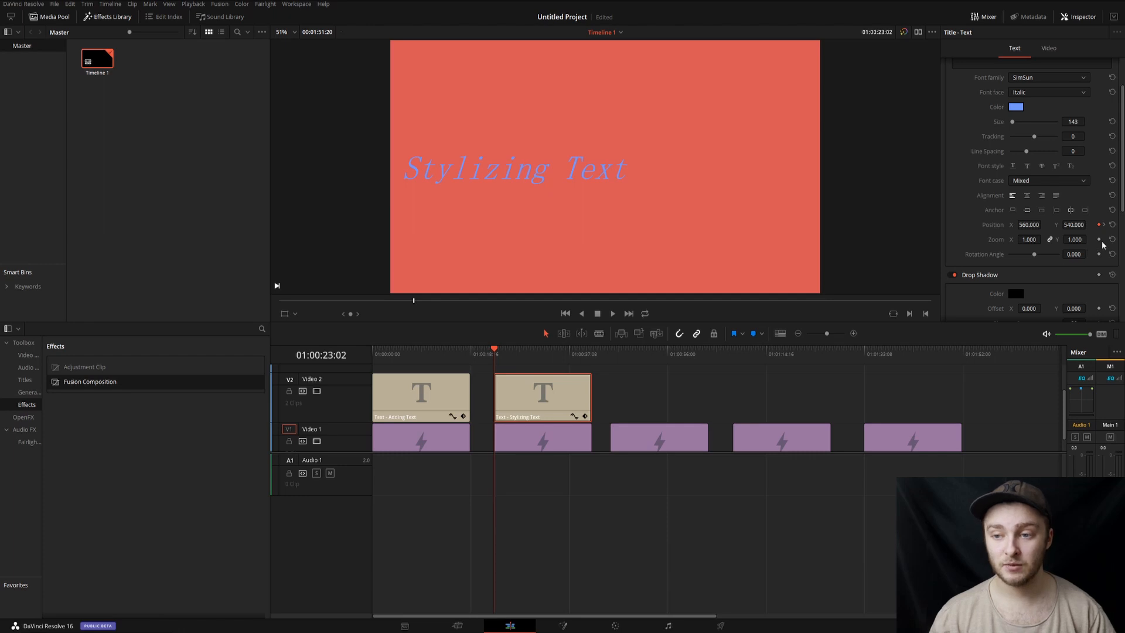
pyautogui.click(1099, 240)
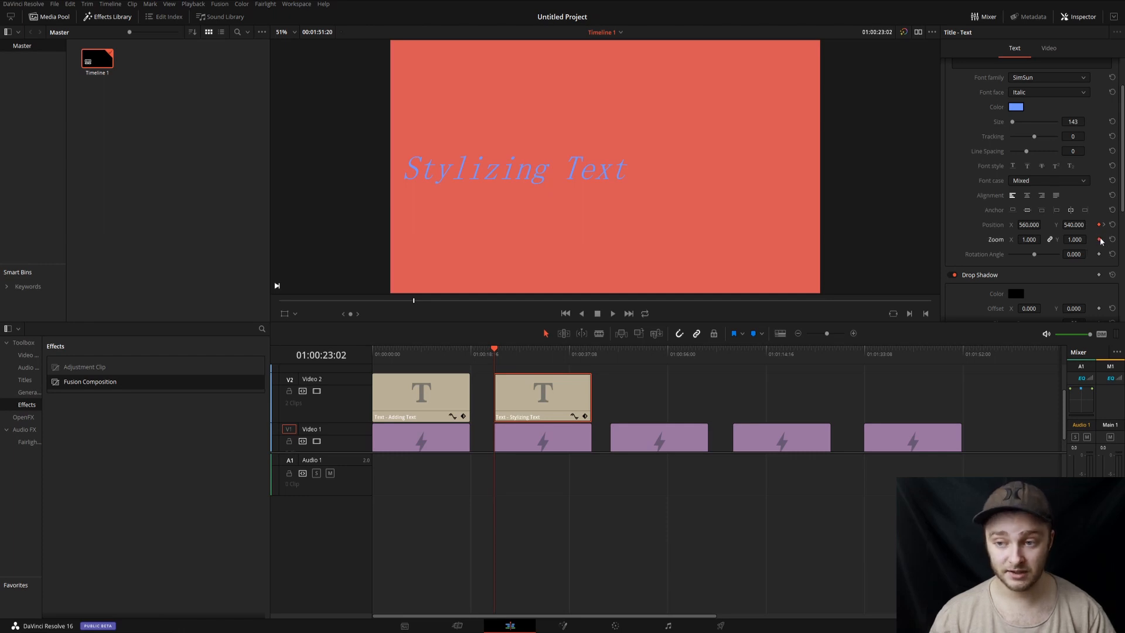
pyautogui.click(1103, 224)
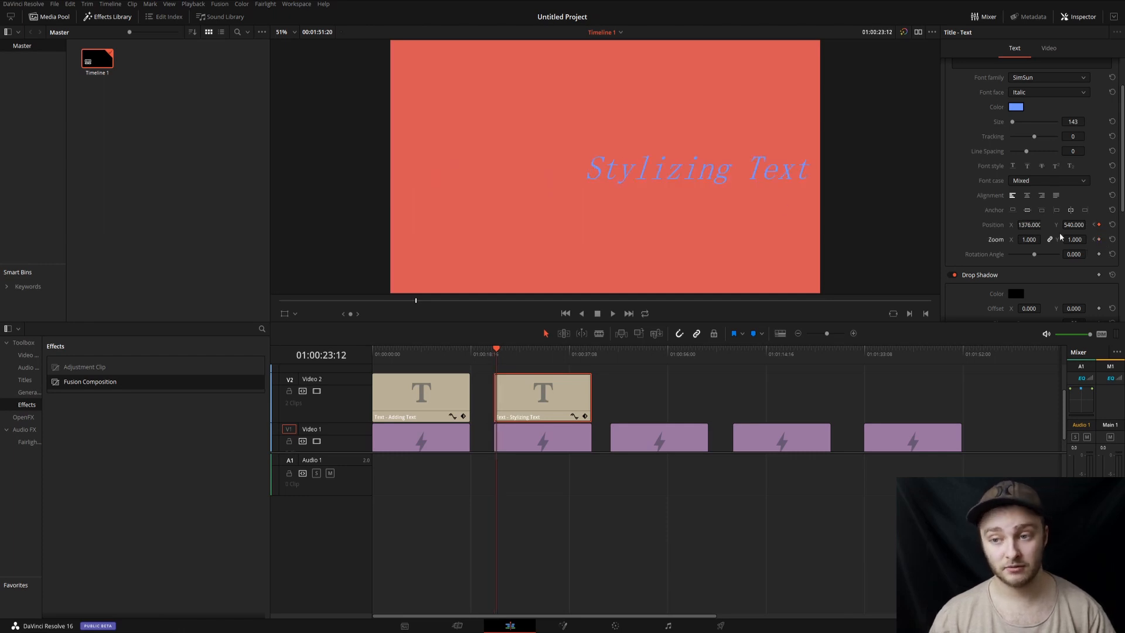
pyautogui.moveTo(1030, 240)
pyautogui.mouseDown()
pyautogui.moveTo(1043, 238)
pyautogui.moveTo(1028, 239)
pyautogui.mouseUp()
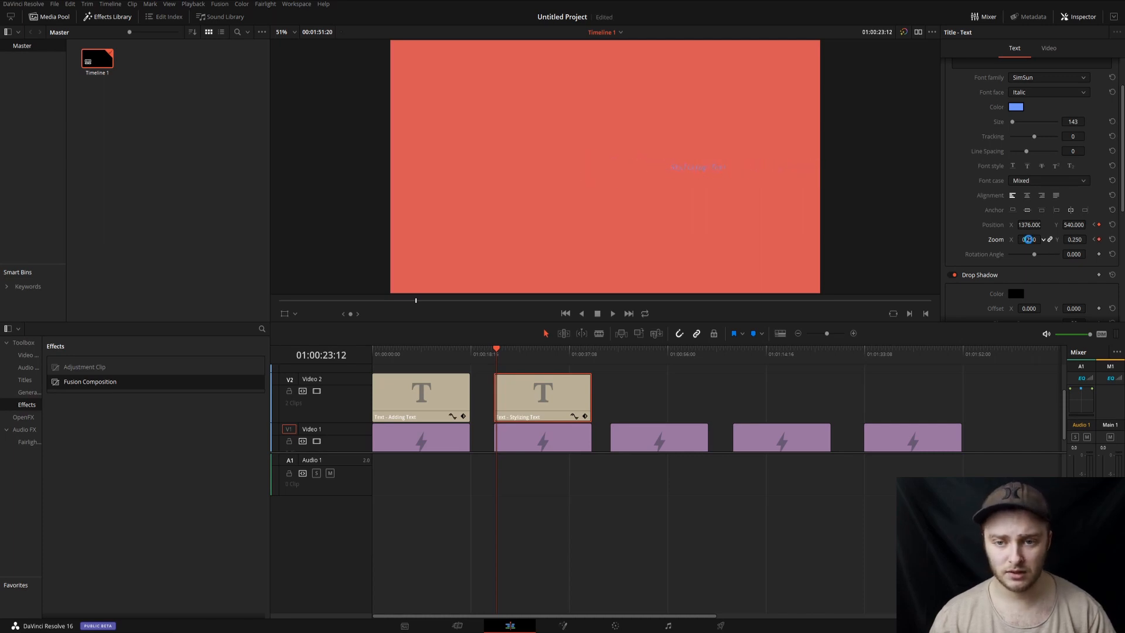
# Step: Play the combined position and zoom animation from the title's start, then reset both properties to their defaults
pyautogui.moveTo(500, 349); pyautogui.dragTo(494, 348)
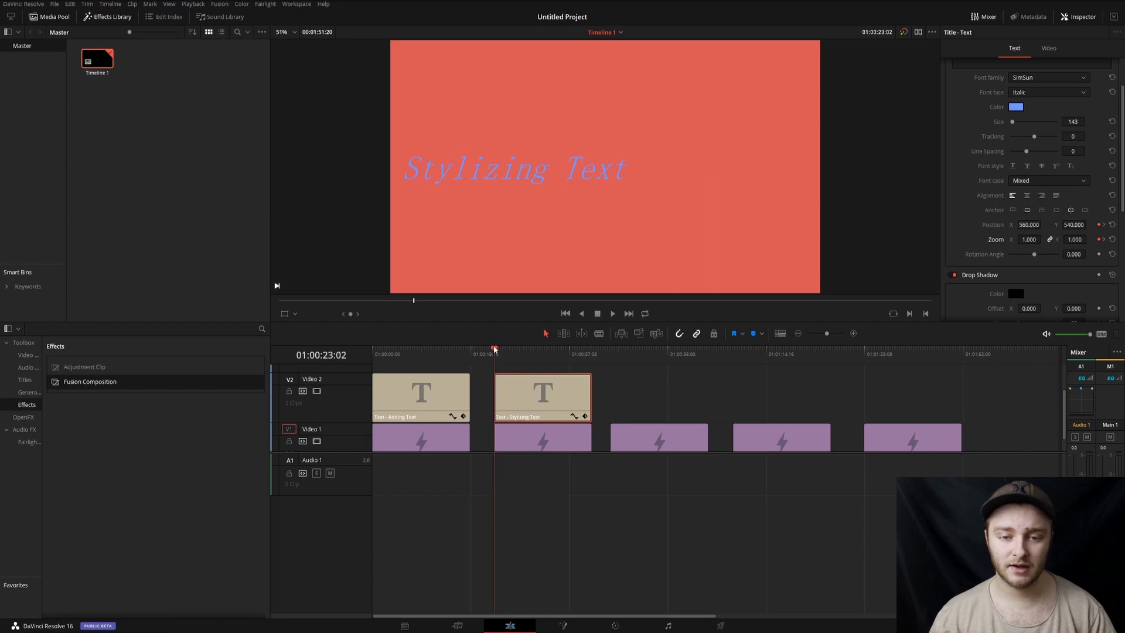
pyautogui.press('space')
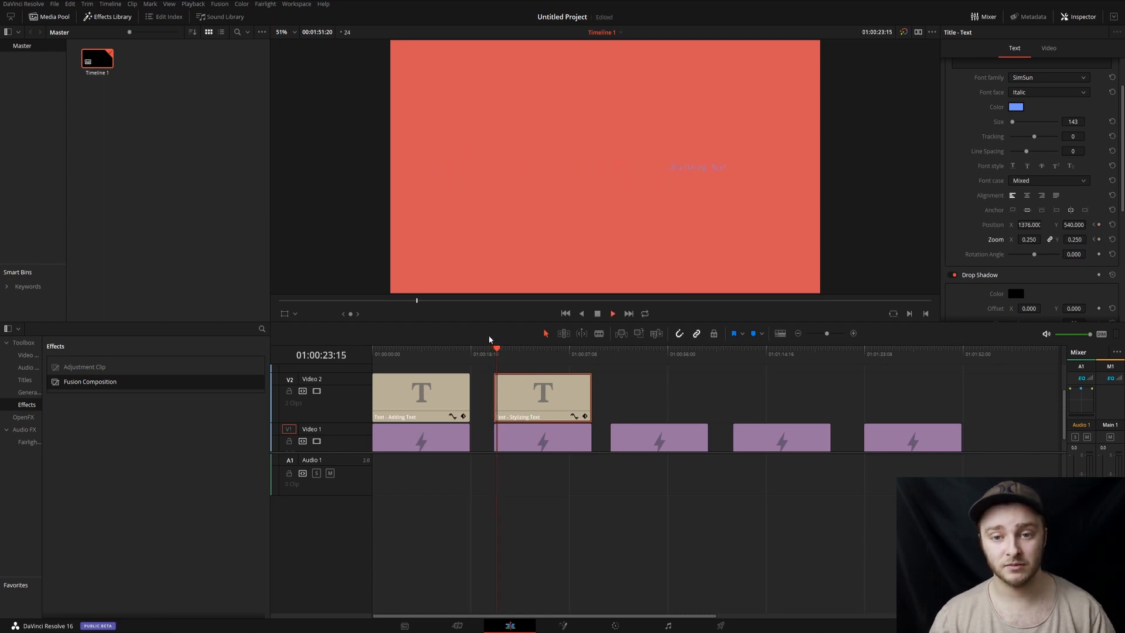
pyautogui.press('space')
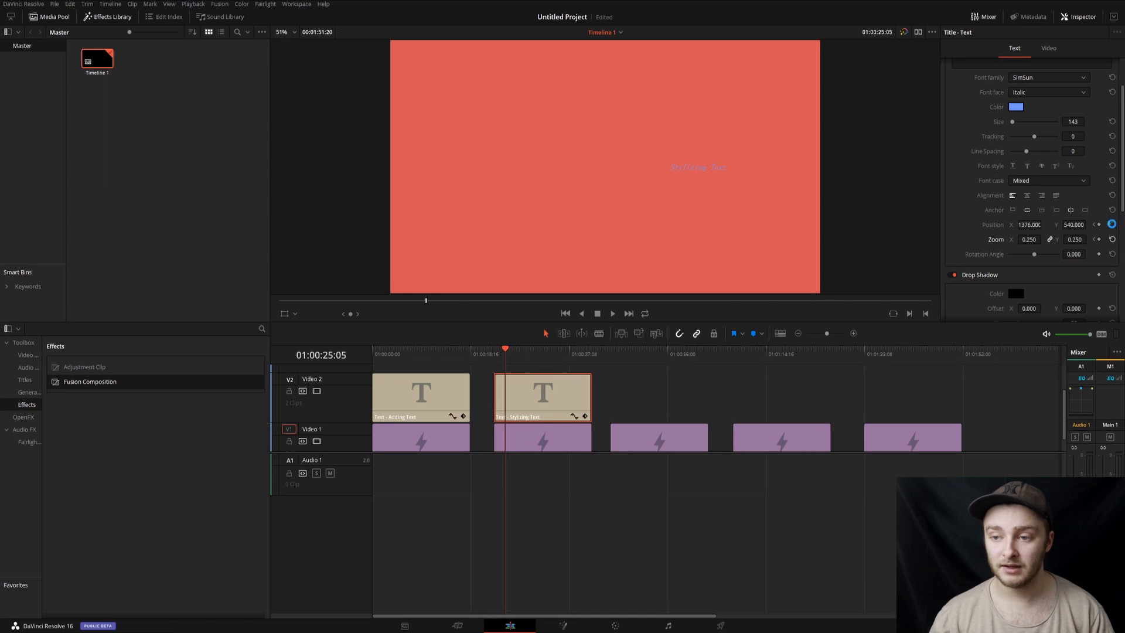
pyautogui.click(1110, 239)
pyautogui.click(1112, 225)
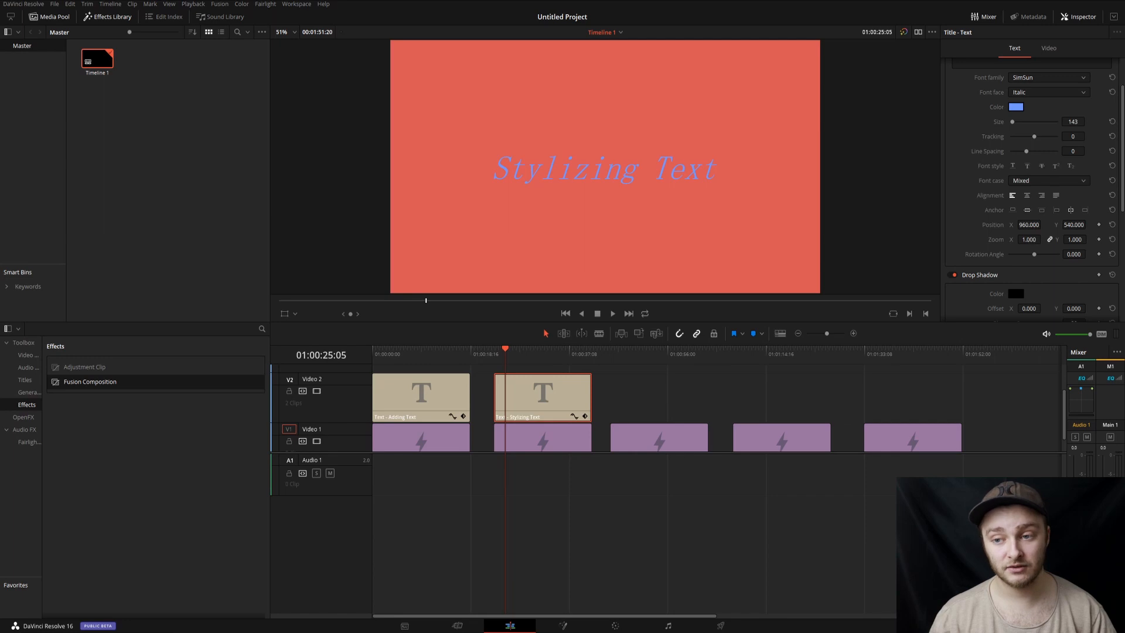
# Step: Unlink the title's zoom axes, try X at 0.360 and Y at 1.030, and reset the zoom
pyautogui.moveTo(1041, 239); pyautogui.dragTo(1045, 239)
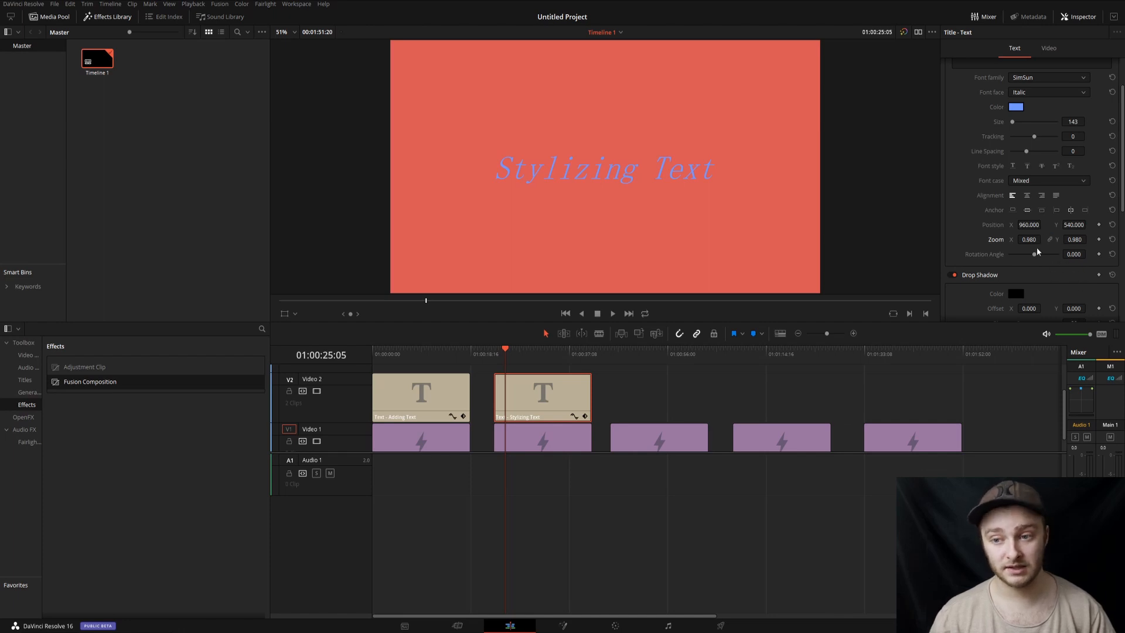
pyautogui.moveTo(1031, 239); pyautogui.dragTo(995, 239)
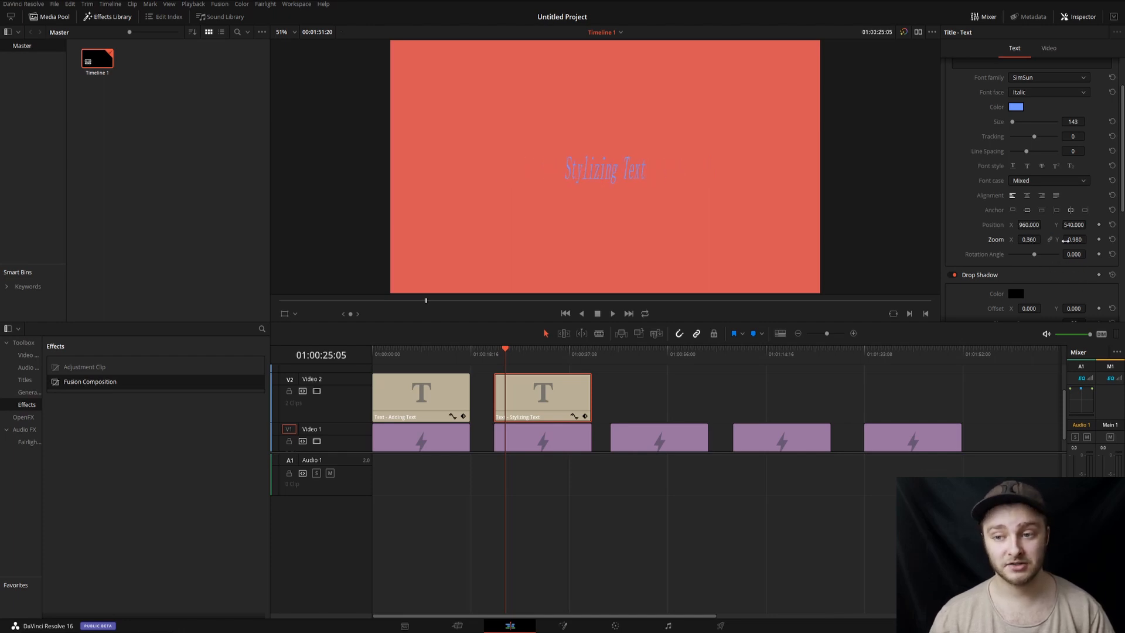
pyautogui.moveTo(1075, 239); pyautogui.dragTo(1124, 239)
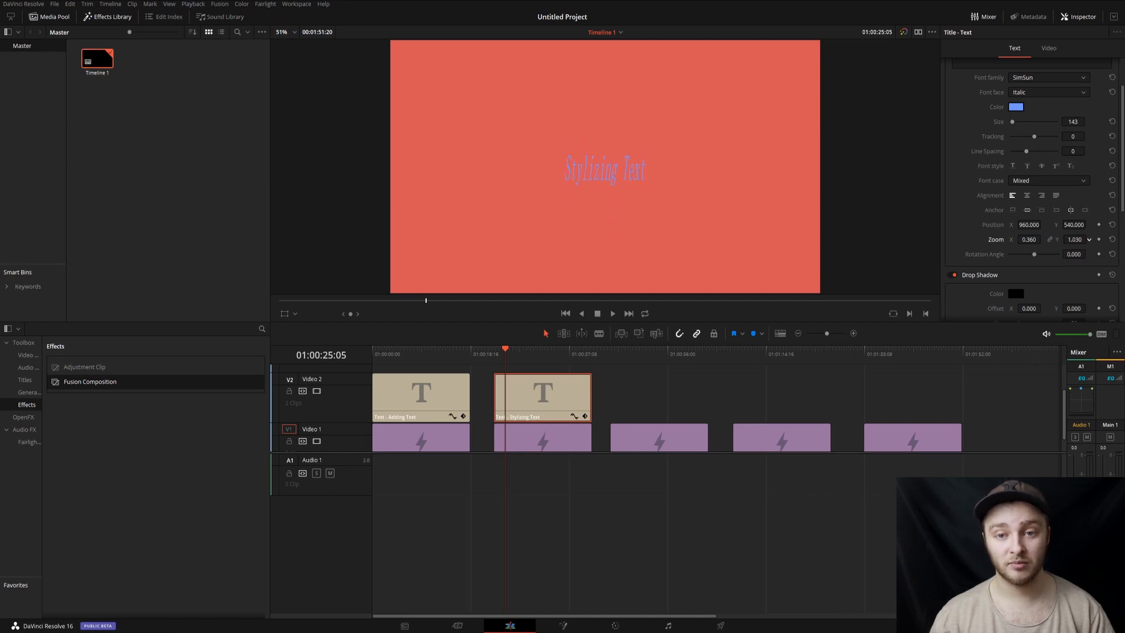
pyautogui.click(1109, 240)
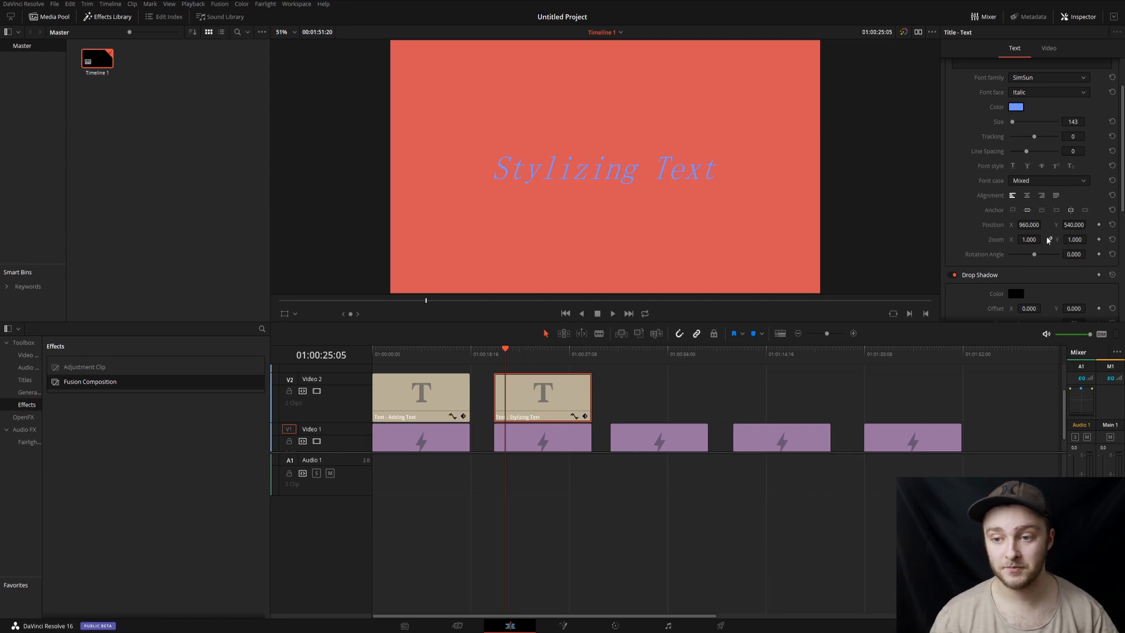
# Step: Test and reset a slight title rotation, then keyframe the rotation angle from 0 at 01:00:23:02 to -153.390 at 01:00:25:04
pyautogui.moveTo(1035, 255)
pyautogui.mouseDown()
pyautogui.moveTo(1049, 255)
pyautogui.moveTo(1032, 252)
pyautogui.mouseUp()
pyautogui.click(1111, 254)
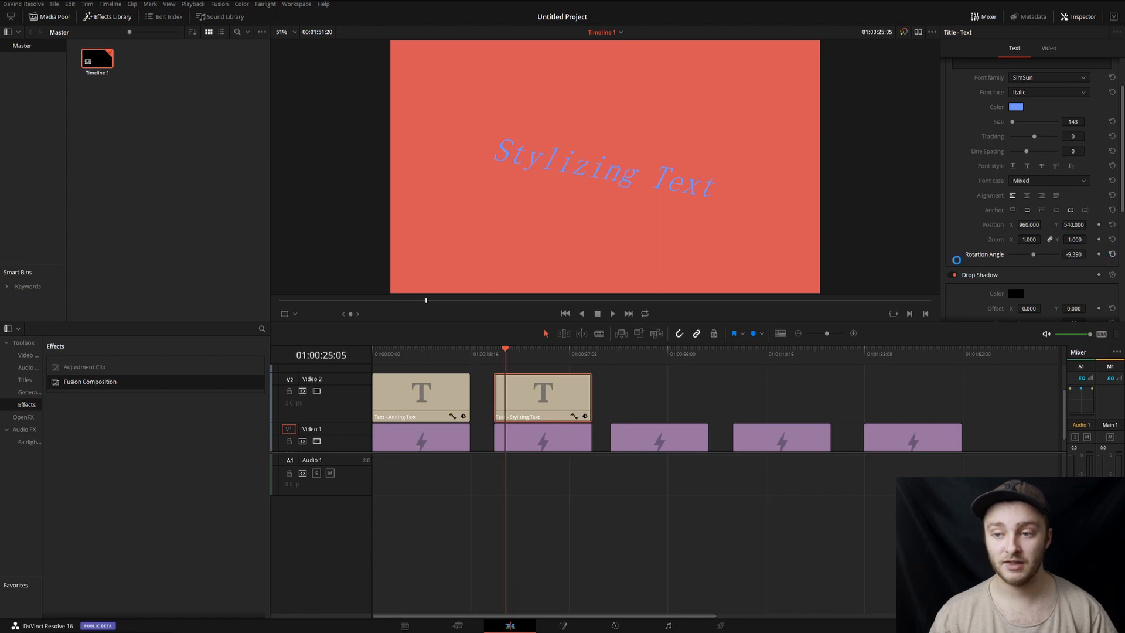
pyautogui.moveTo(505, 350); pyautogui.dragTo(494, 351)
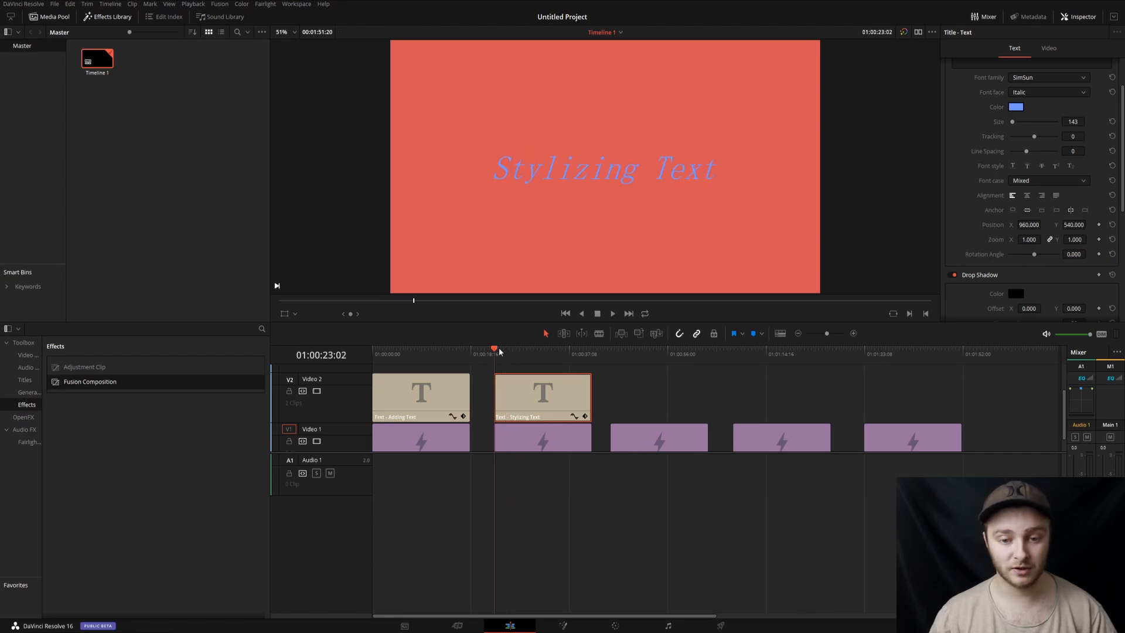
pyautogui.click(1099, 253)
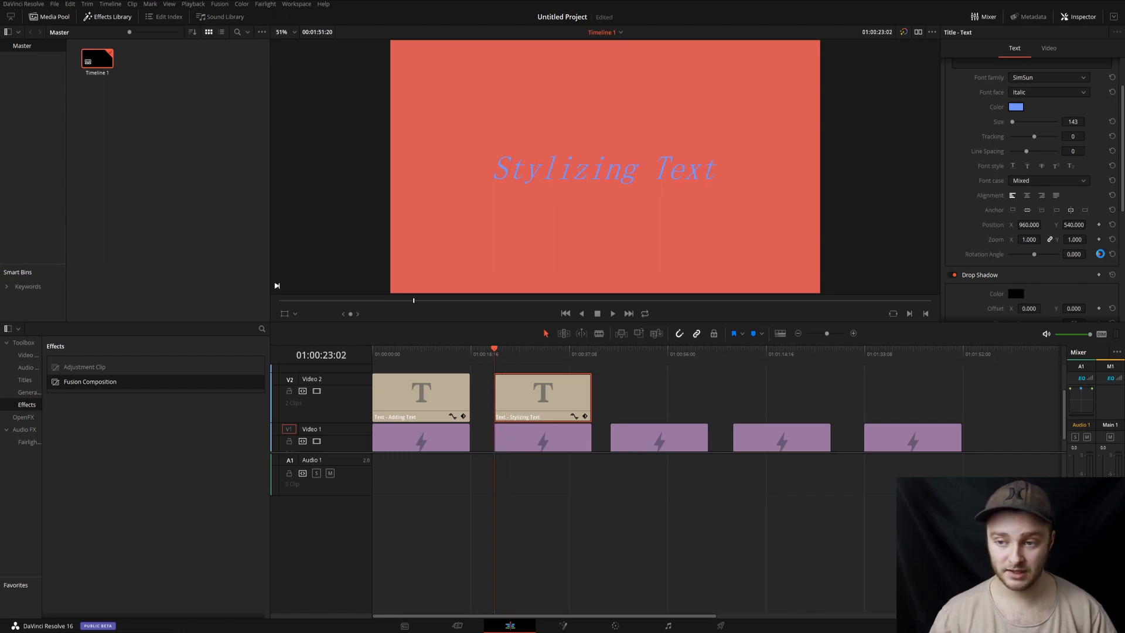
pyautogui.click(505, 351)
pyautogui.moveTo(1033, 255); pyautogui.dragTo(1022, 257)
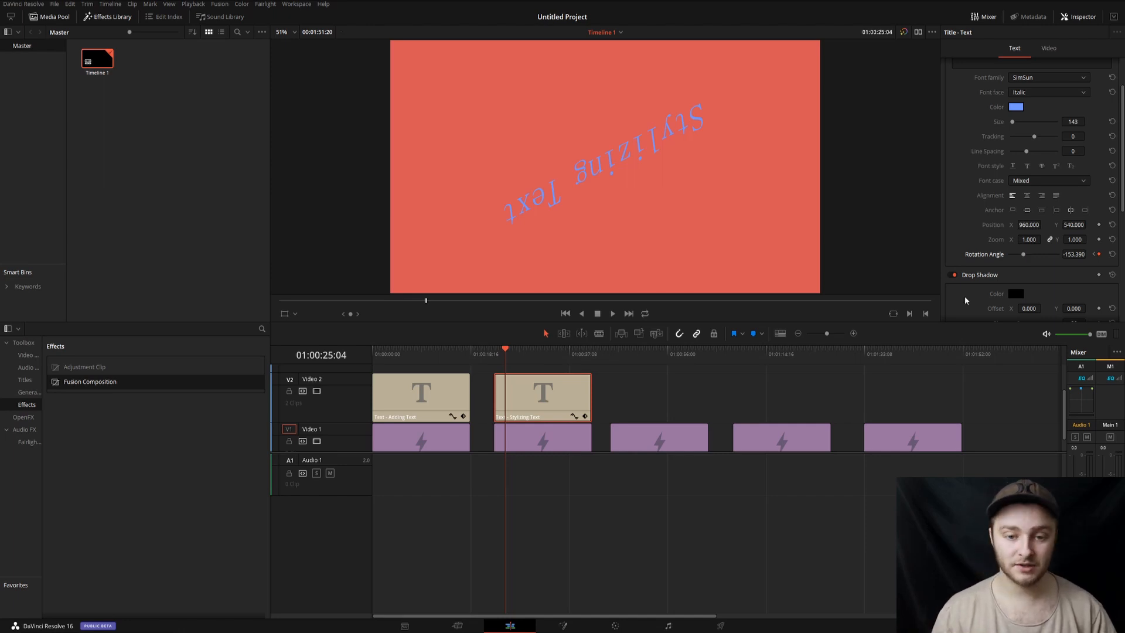
# Step: Play the rotation animation from the start of the title, then reset the rotation angle
pyautogui.click(493, 356)
pyautogui.press('space')
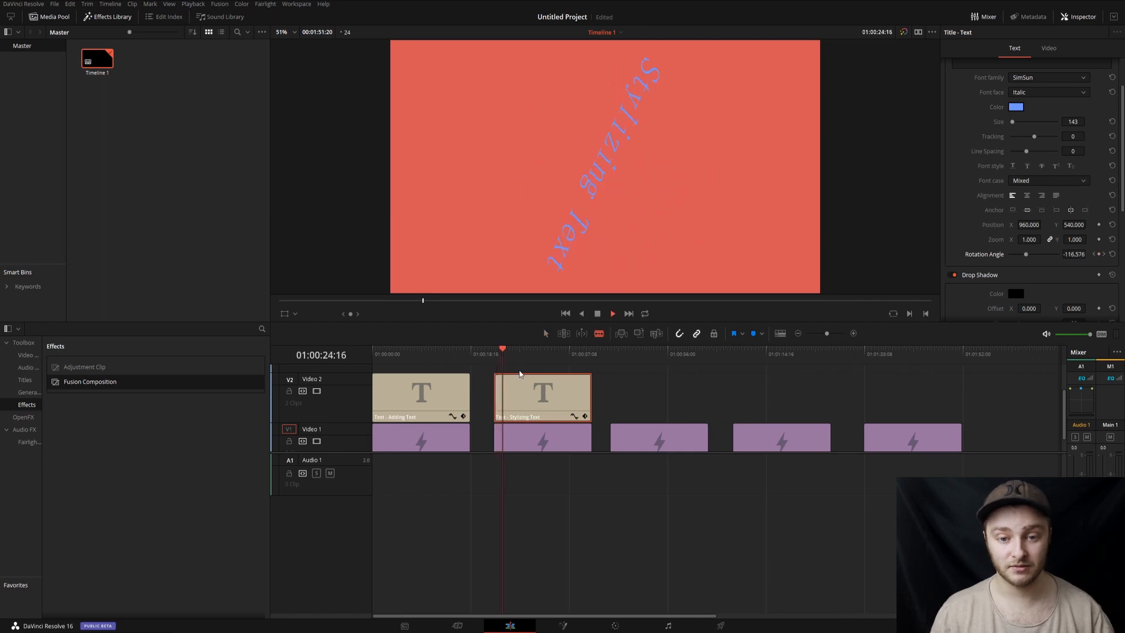
pyautogui.press('space')
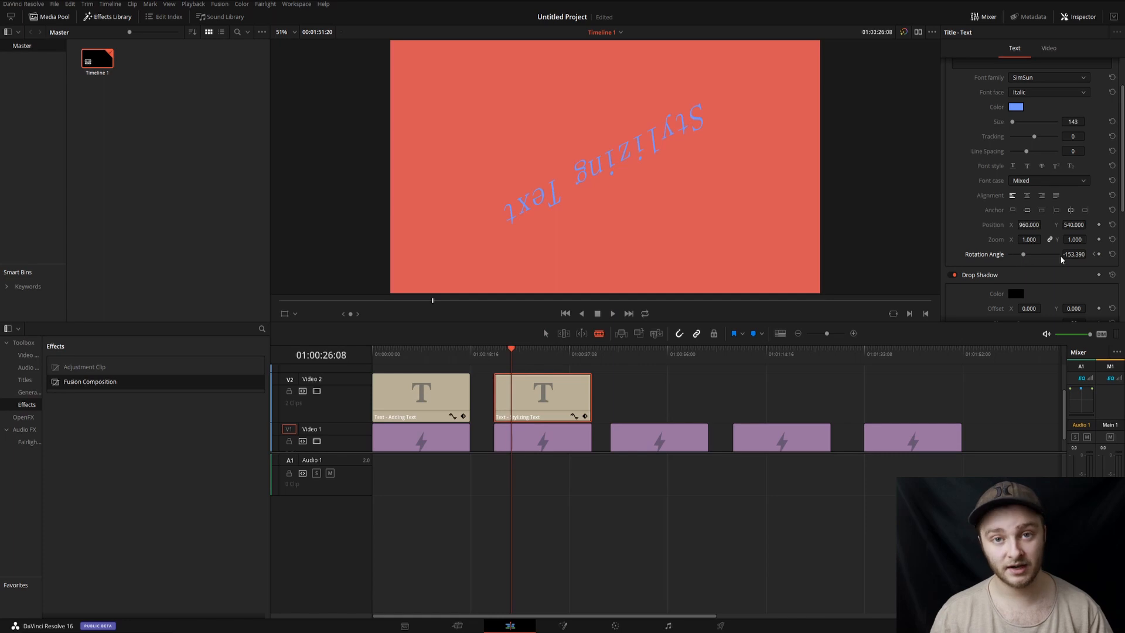
pyautogui.click(1112, 253)
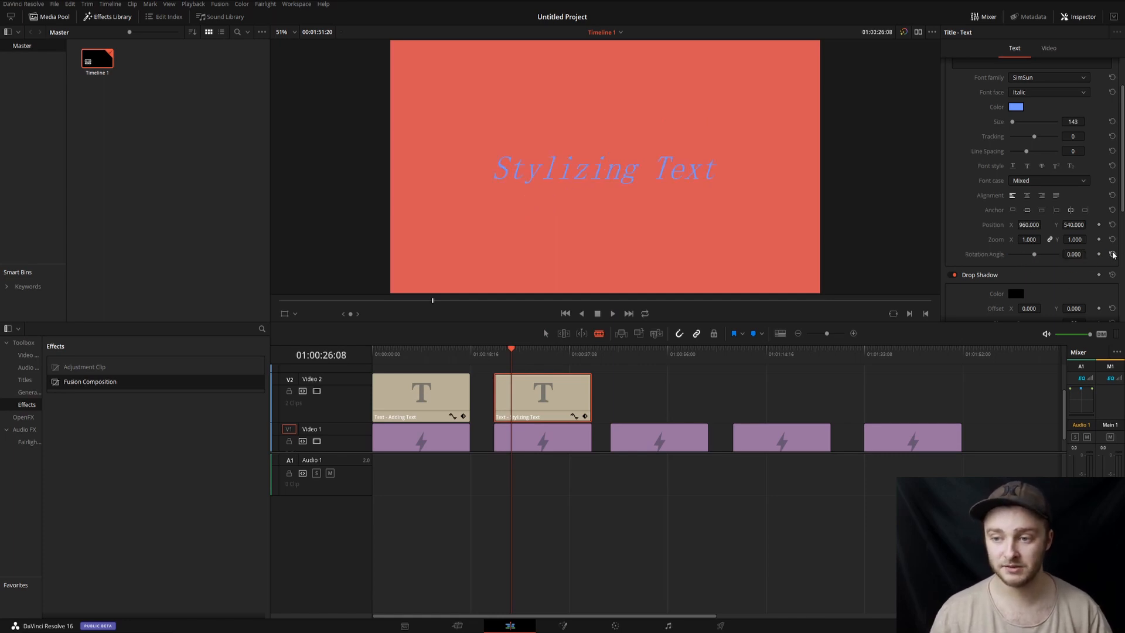
# Step: Offset the title's drop shadow to X 63.000 and Y -34.000 after trying X 19.000 and Y -41.000
pyautogui.scroll(-2, 1059, 256)
pyautogui.scroll(-1, 1060, 256)
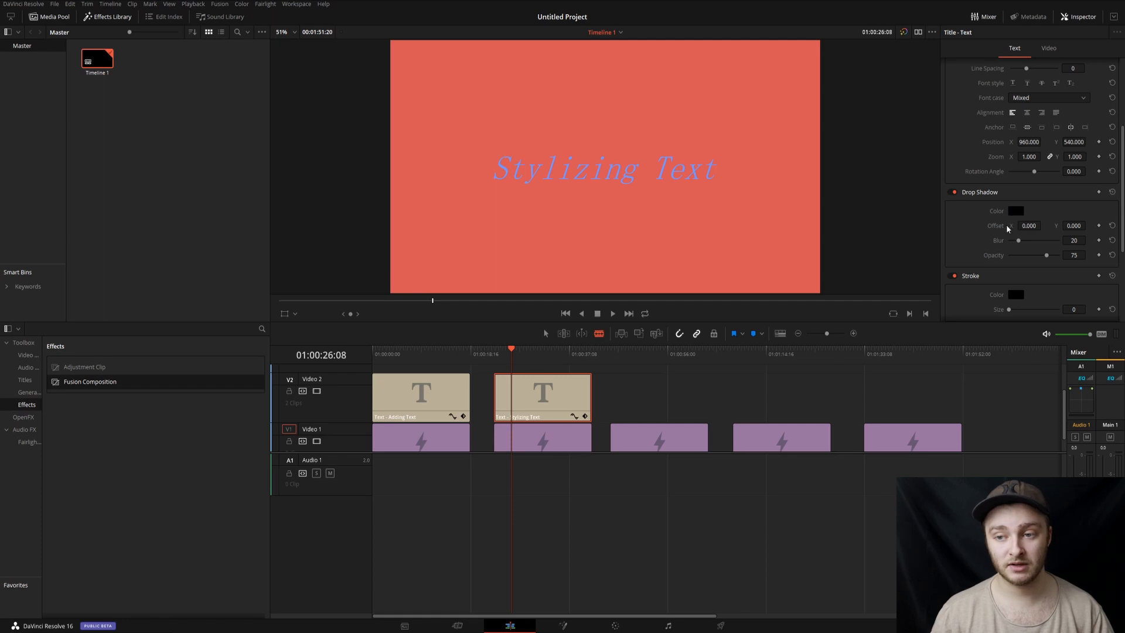
pyautogui.moveTo(1028, 226)
pyautogui.mouseDown()
pyautogui.moveTo(1043, 225)
pyautogui.moveTo(1026, 227)
pyautogui.mouseUp()
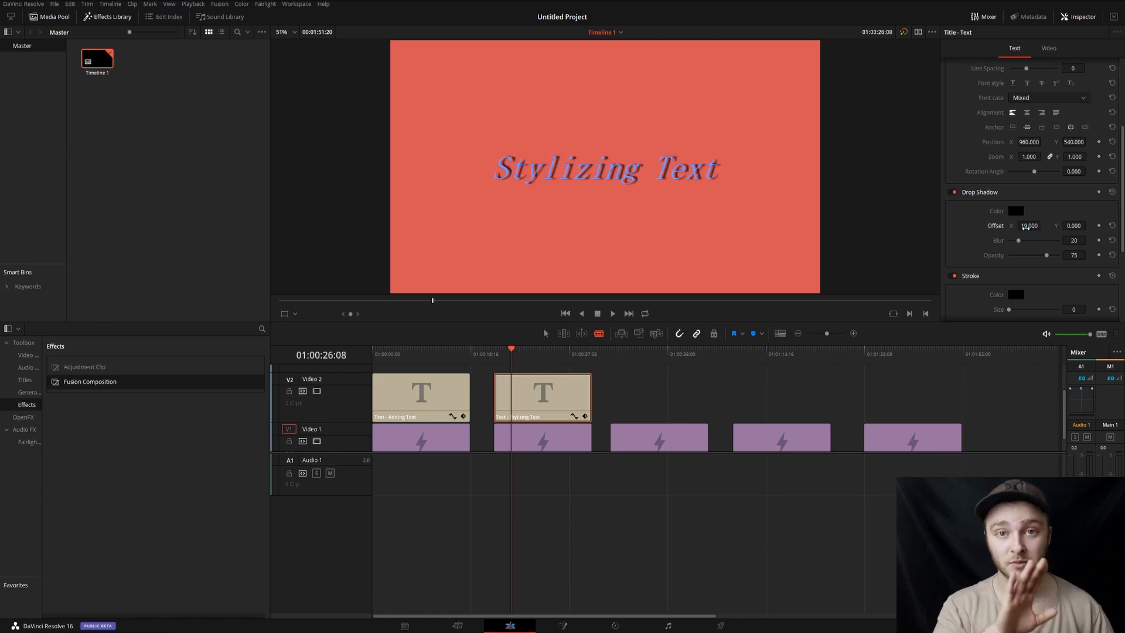
pyautogui.moveTo(1074, 226); pyautogui.dragTo(1069, 225)
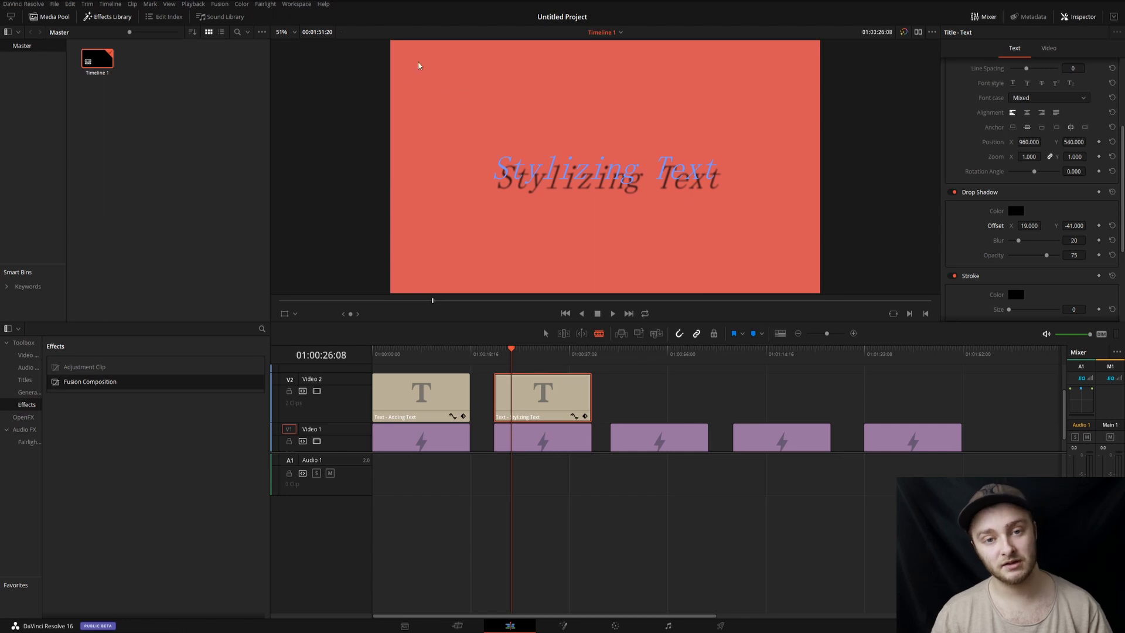
pyautogui.moveTo(1074, 226)
pyautogui.mouseDown()
pyautogui.moveTo(1043, 226)
pyautogui.moveTo(1055, 225)
pyautogui.mouseUp()
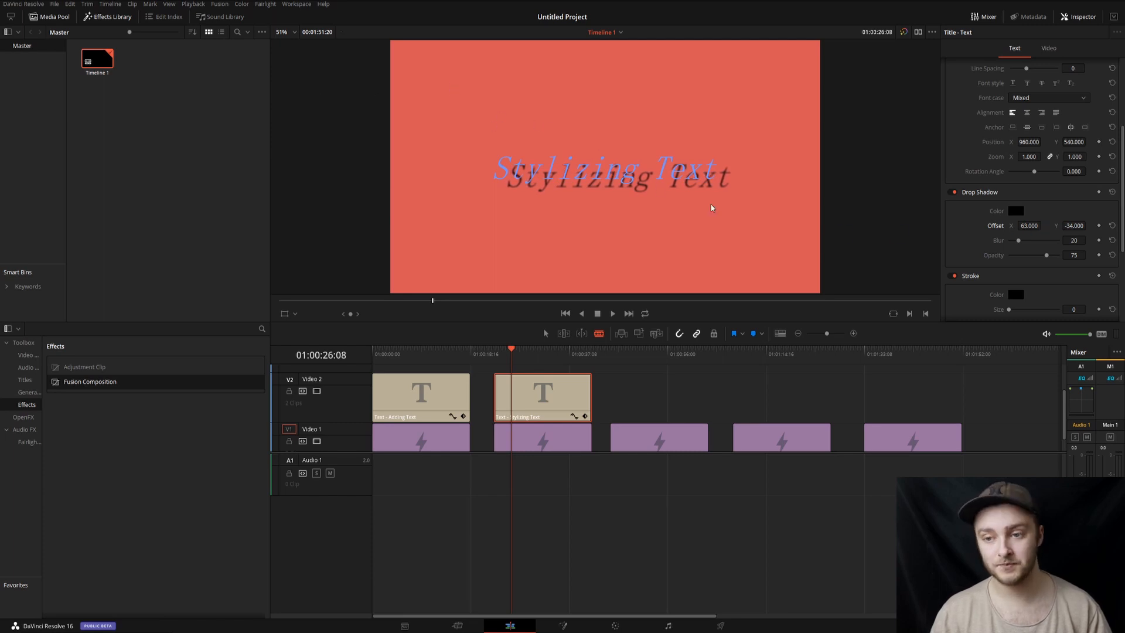
# Step: Try drop shadow blur 100 with opacity 29, set blur to 1 and opacity to 100, and turn the drop shadow off
pyautogui.moveTo(1019, 242)
pyautogui.mouseDown()
pyautogui.moveTo(1098, 249)
pyautogui.moveTo(920, 247)
pyautogui.moveTo(1062, 254)
pyautogui.moveTo(1023, 254)
pyautogui.mouseUp()
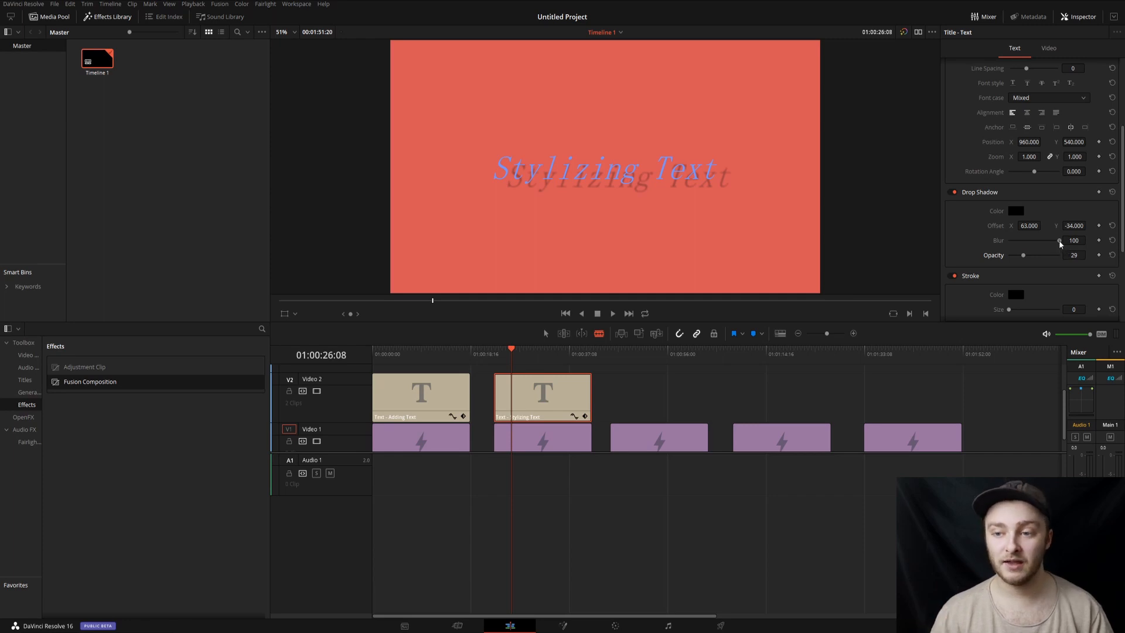
pyautogui.moveTo(1058, 240); pyautogui.dragTo(1084, 255)
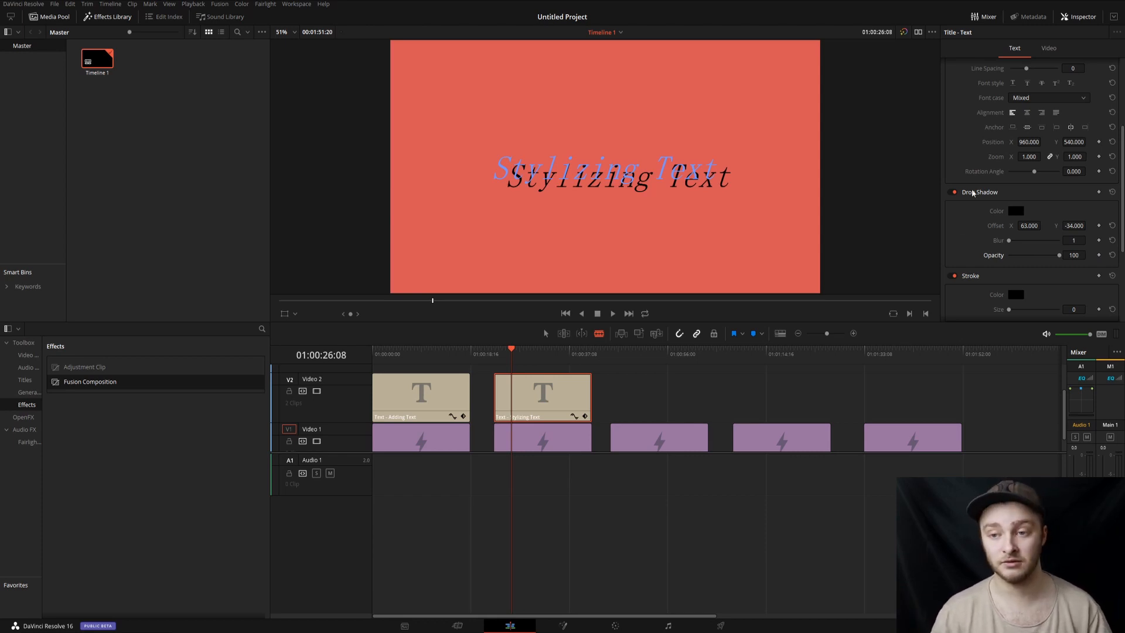
pyautogui.click(951, 192)
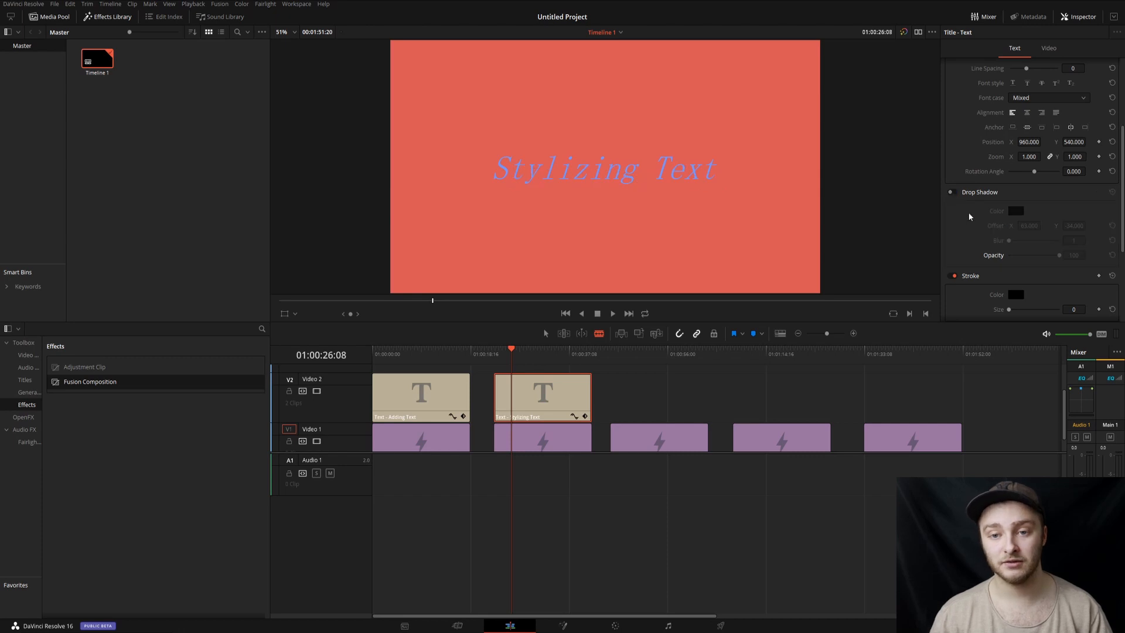
# Step: Give the title text a white stroke (#ffffff) with a size of 2
pyautogui.scroll(-3, 972, 220)
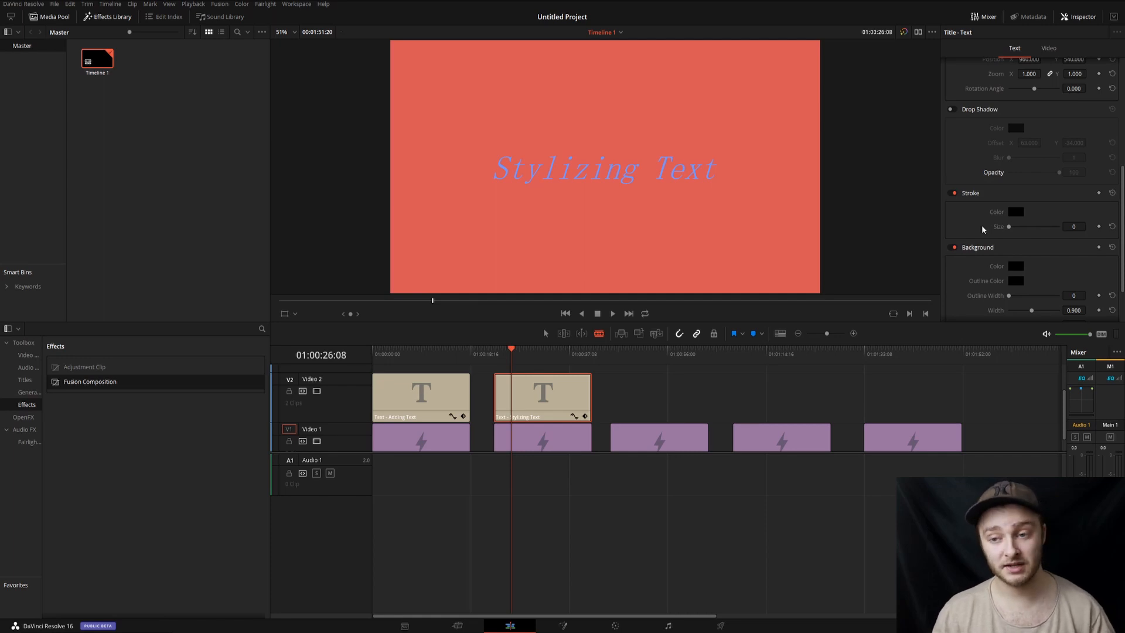
pyautogui.click(1015, 212)
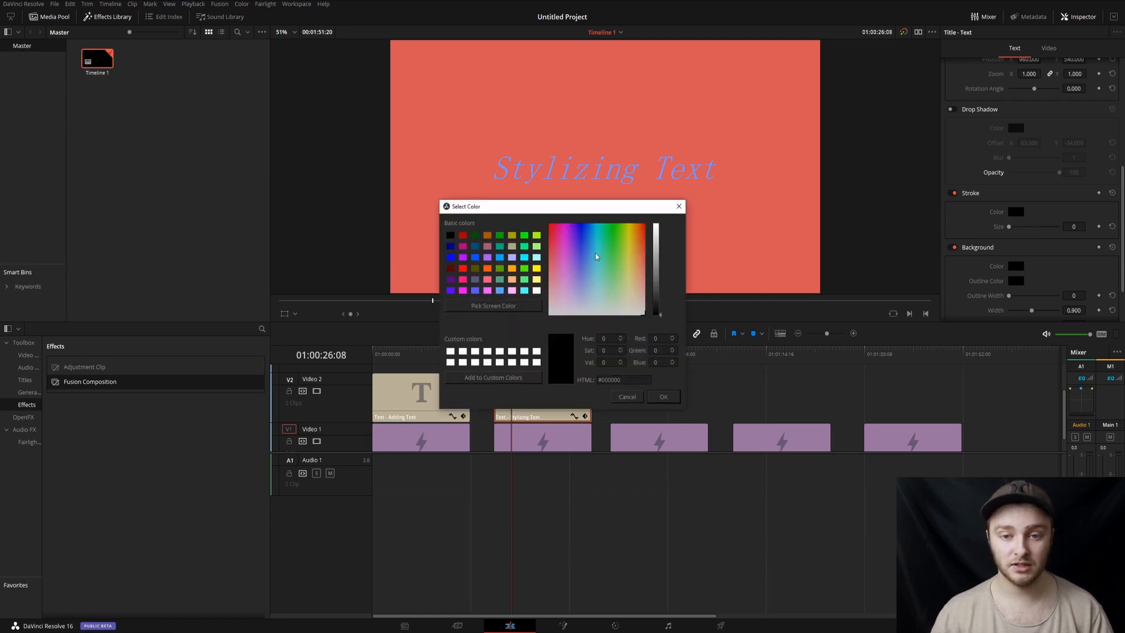
pyautogui.click(656, 227)
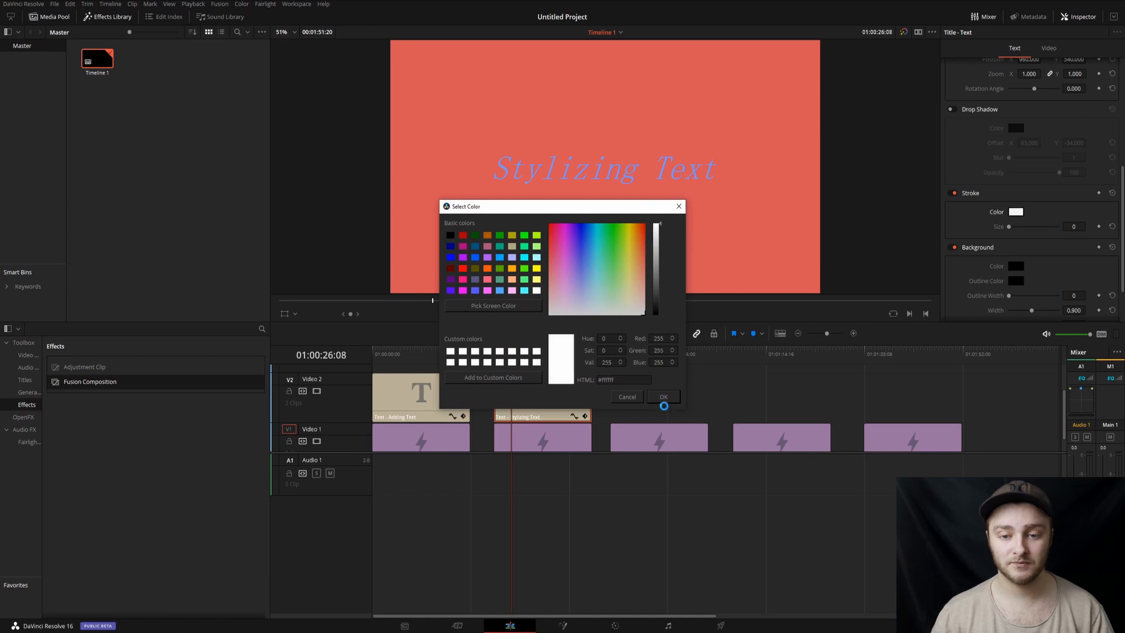
pyautogui.click(665, 397)
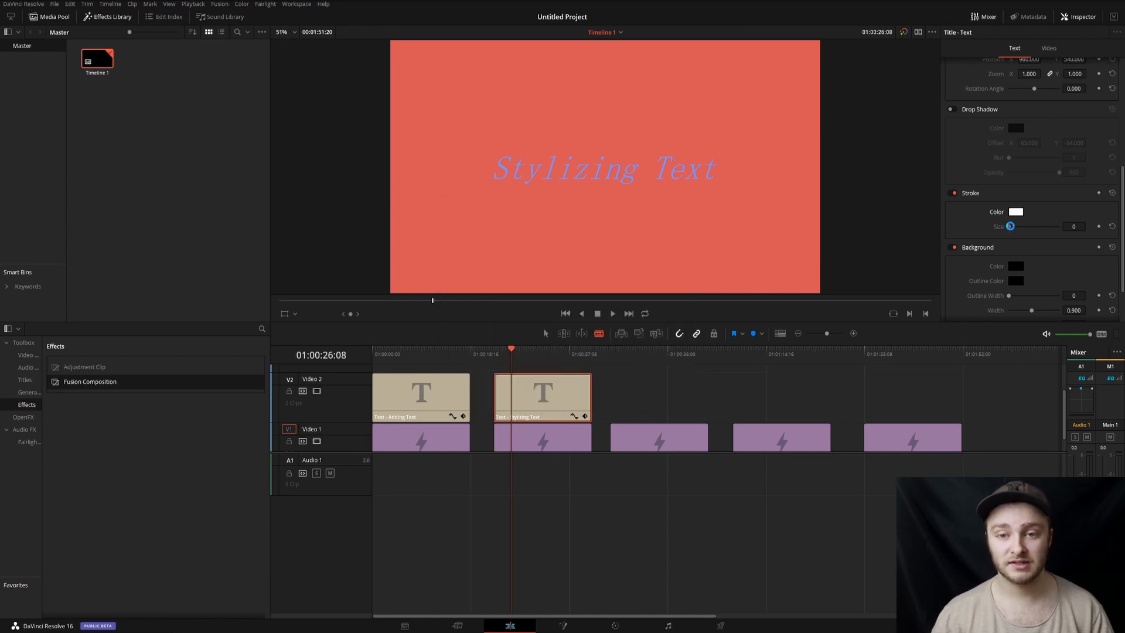
pyautogui.moveTo(1010, 226); pyautogui.dragTo(1016, 229)
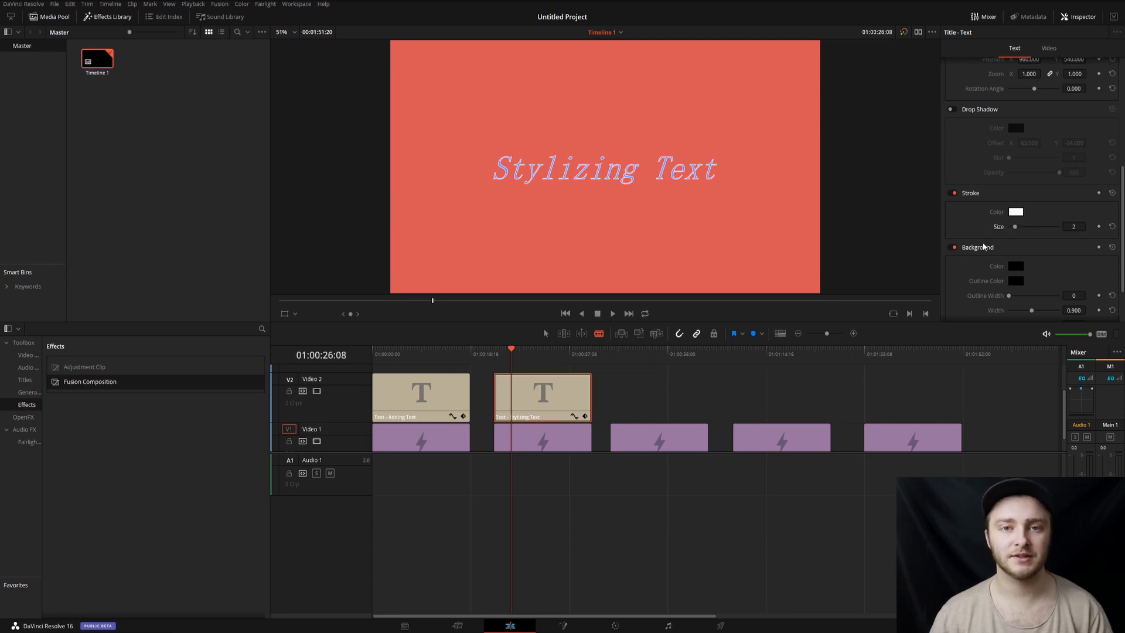
# Step: Add a background box behind the title with a height of 0.278 and an outline width of 28
pyautogui.scroll(-3, 988, 228)
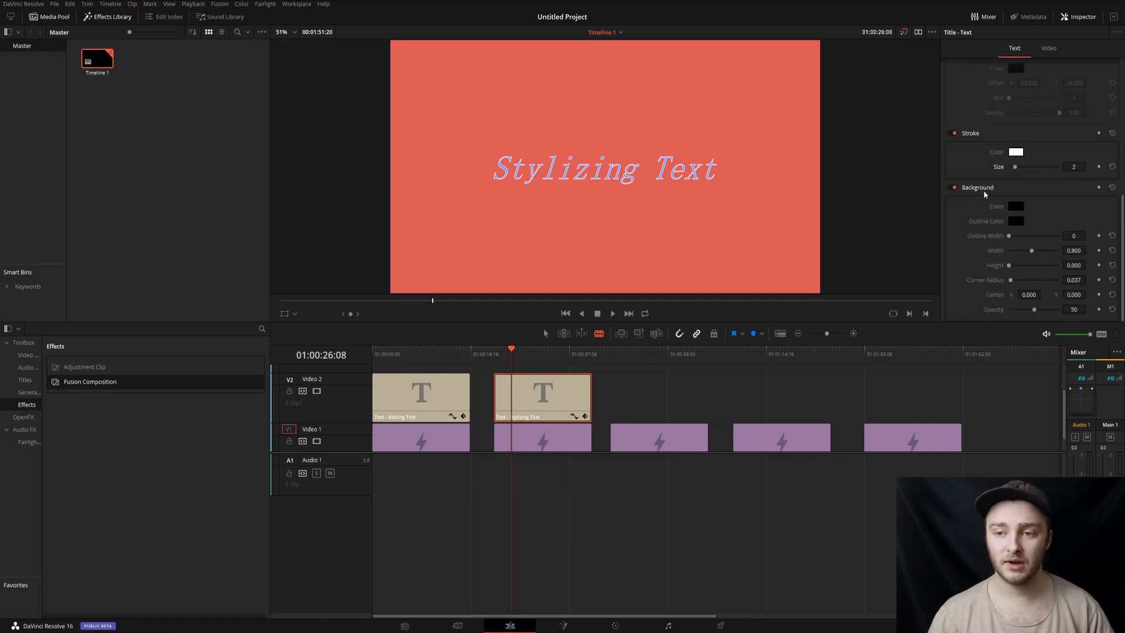
pyautogui.click(1015, 206)
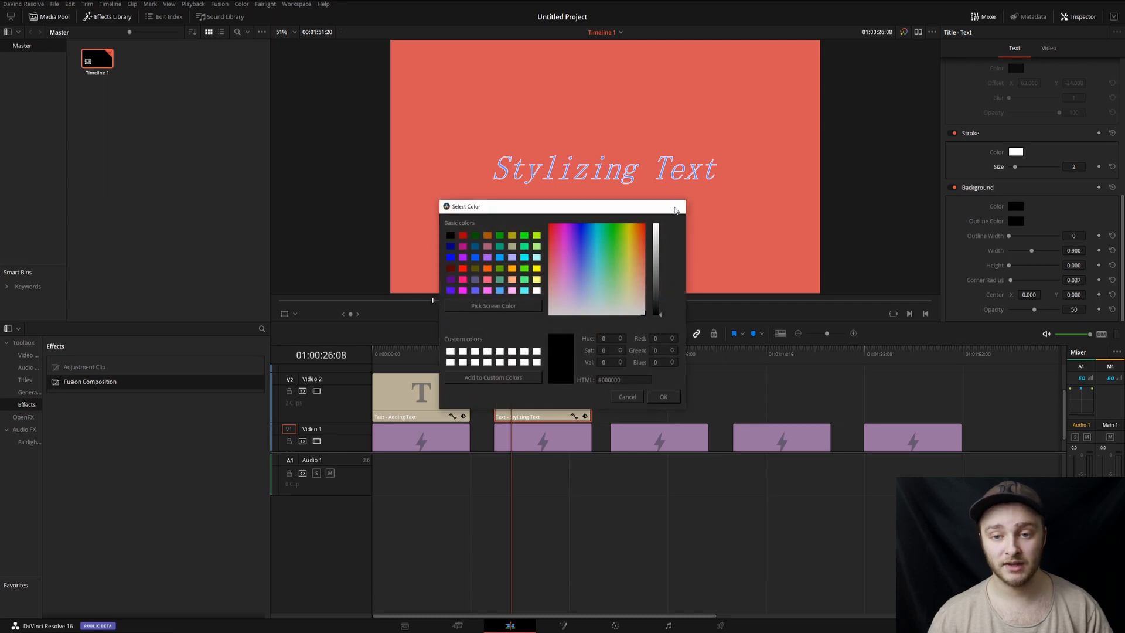
pyautogui.click(678, 206)
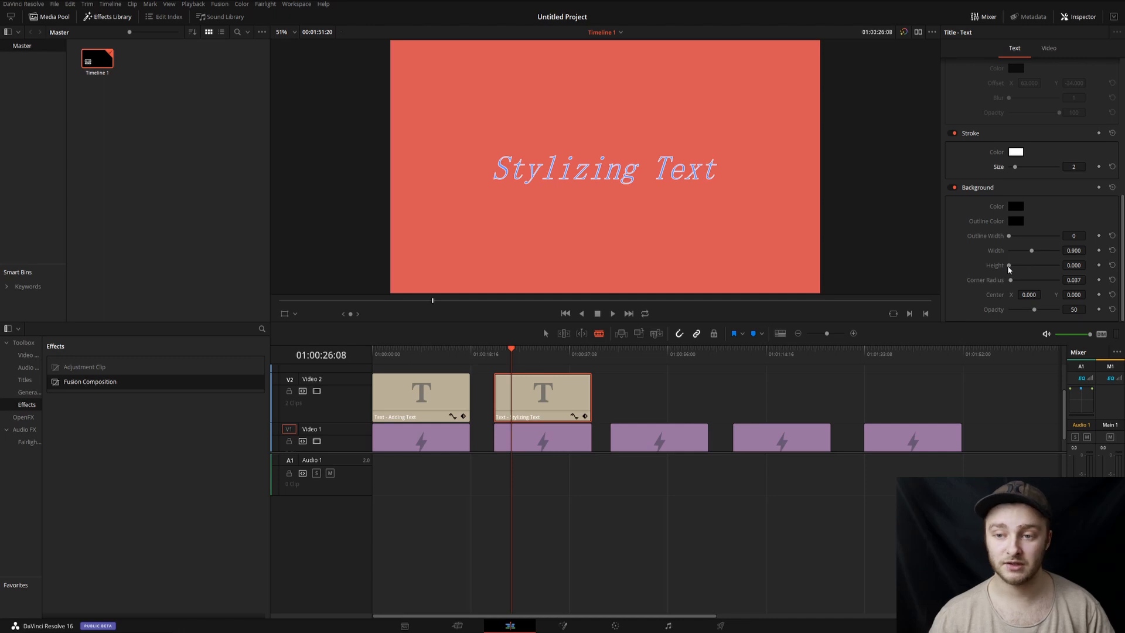
pyautogui.moveTo(1008, 269); pyautogui.dragTo(1011, 268)
pyautogui.moveTo(1010, 267); pyautogui.dragTo(1011, 270)
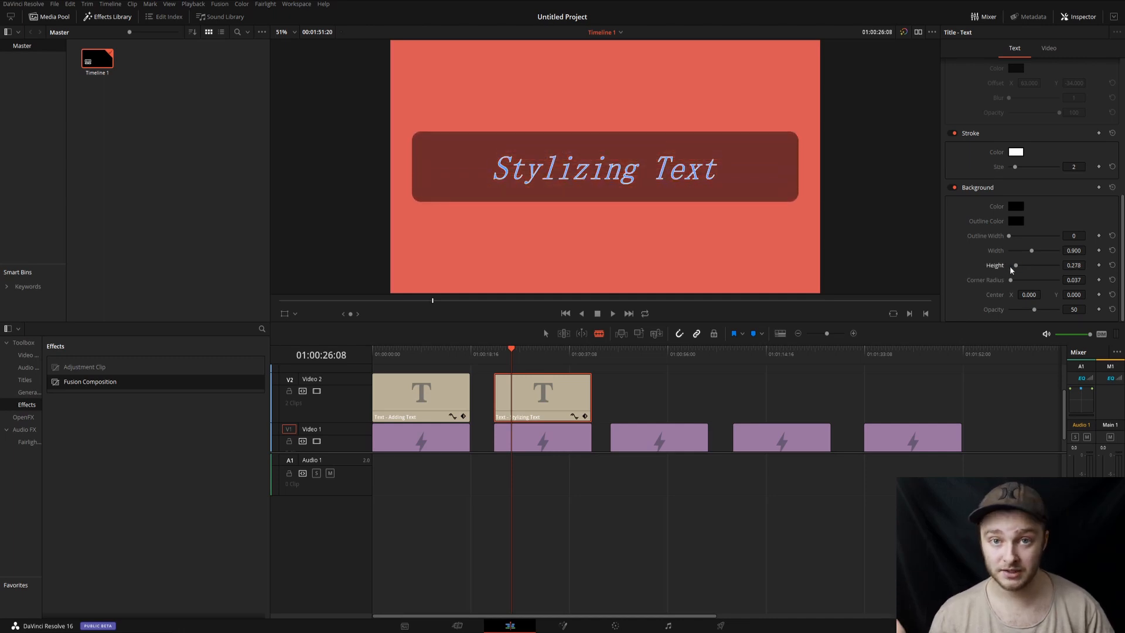
pyautogui.moveTo(1008, 234); pyautogui.dragTo(1057, 234)
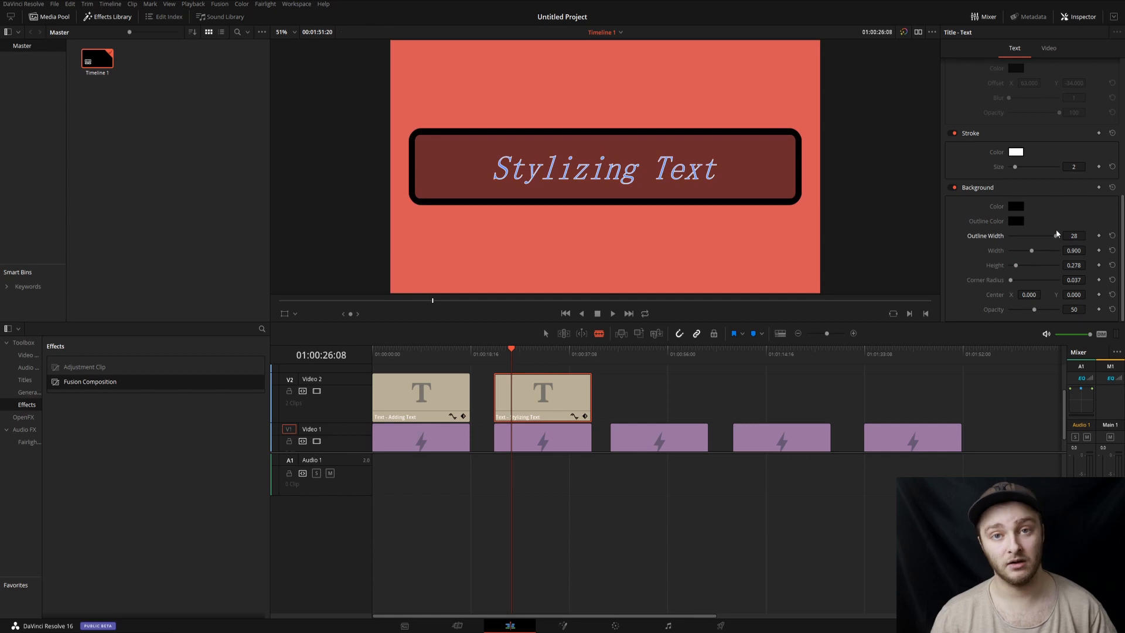
# Step: Try to change the title's background box color to blue
pyautogui.click(1015, 206)
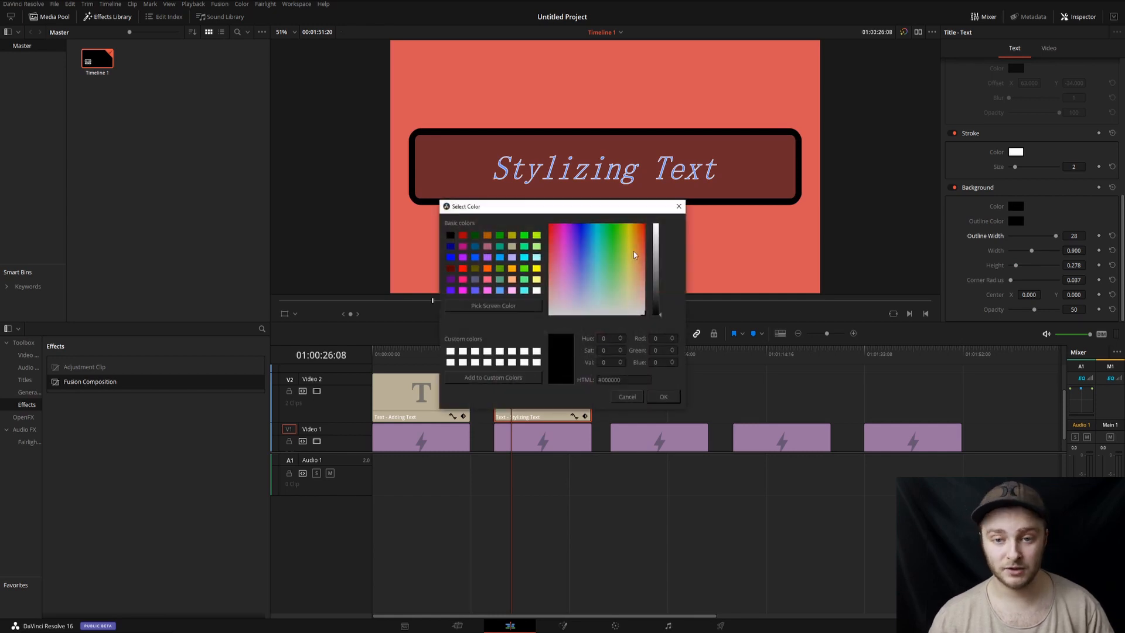
pyautogui.click(580, 236)
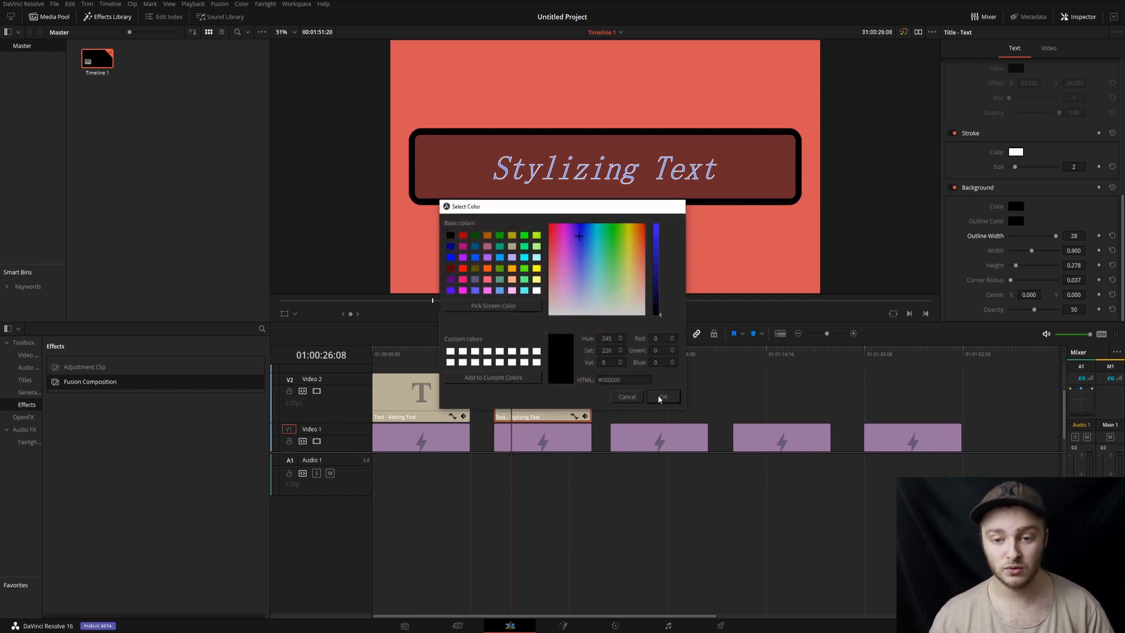
pyautogui.click(660, 397)
# Step: Set the background box's outline color to bright green
pyautogui.click(1015, 220)
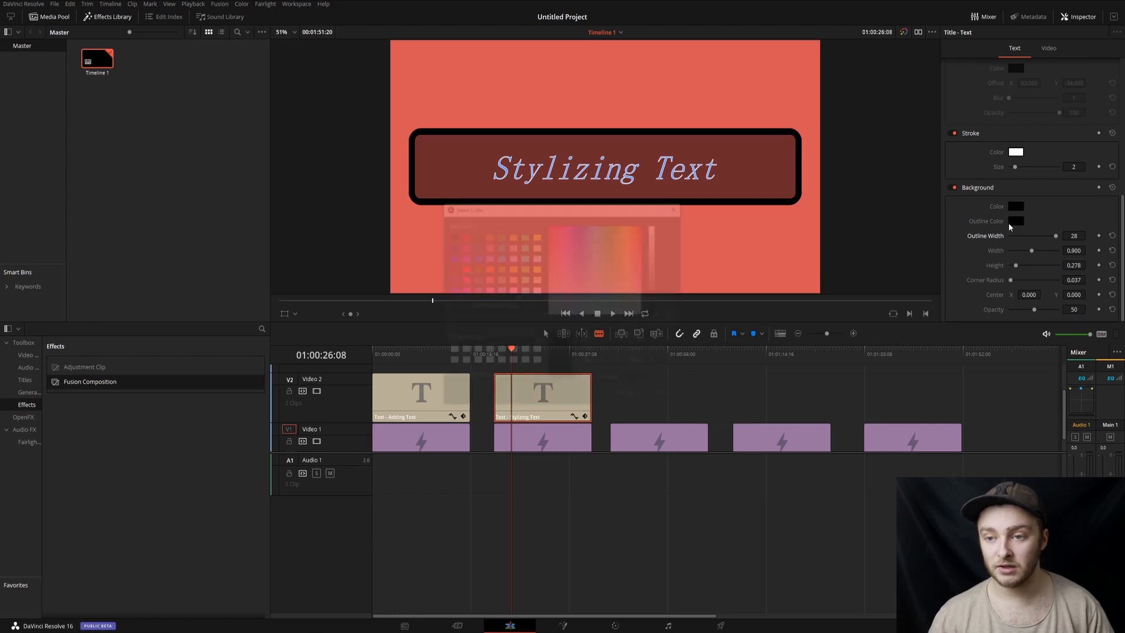
pyautogui.click(611, 234)
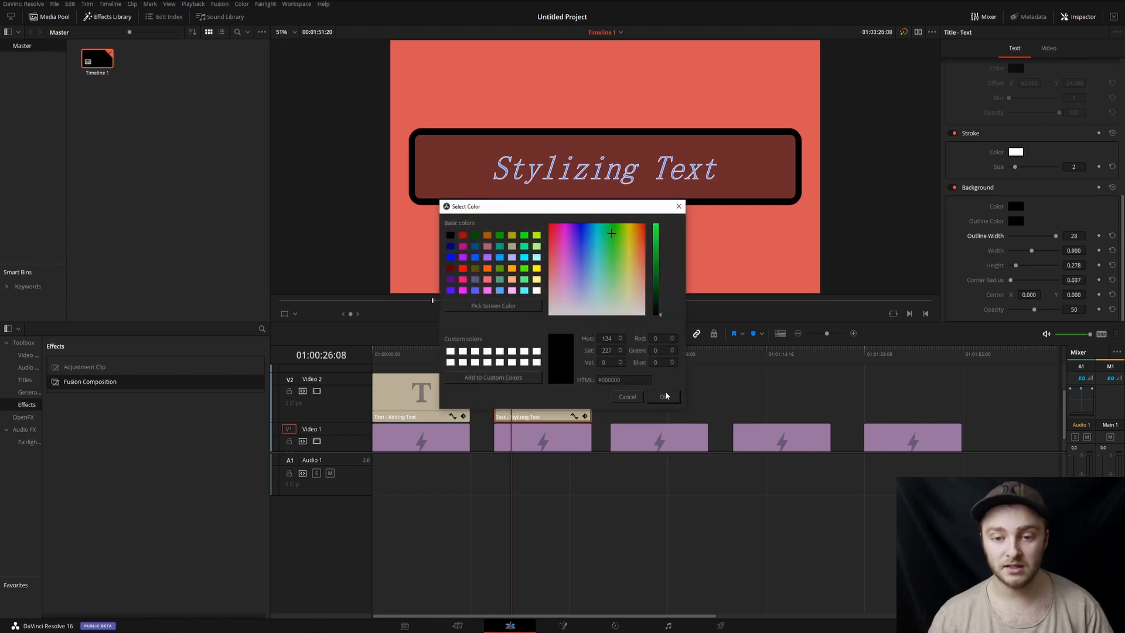
pyautogui.click(655, 225)
pyautogui.click(663, 397)
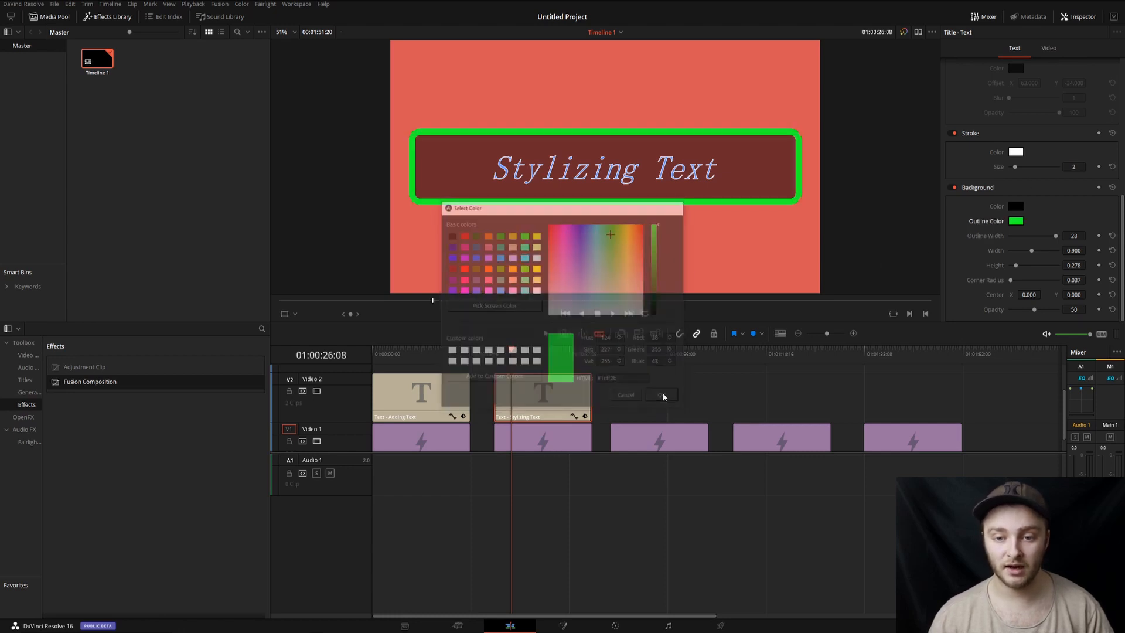
# Step: Set the background box's fill color to bright blue at full brightness
pyautogui.click(1016, 206)
pyautogui.moveTo(656, 240); pyautogui.dragTo(656, 223)
pyautogui.click(580, 239)
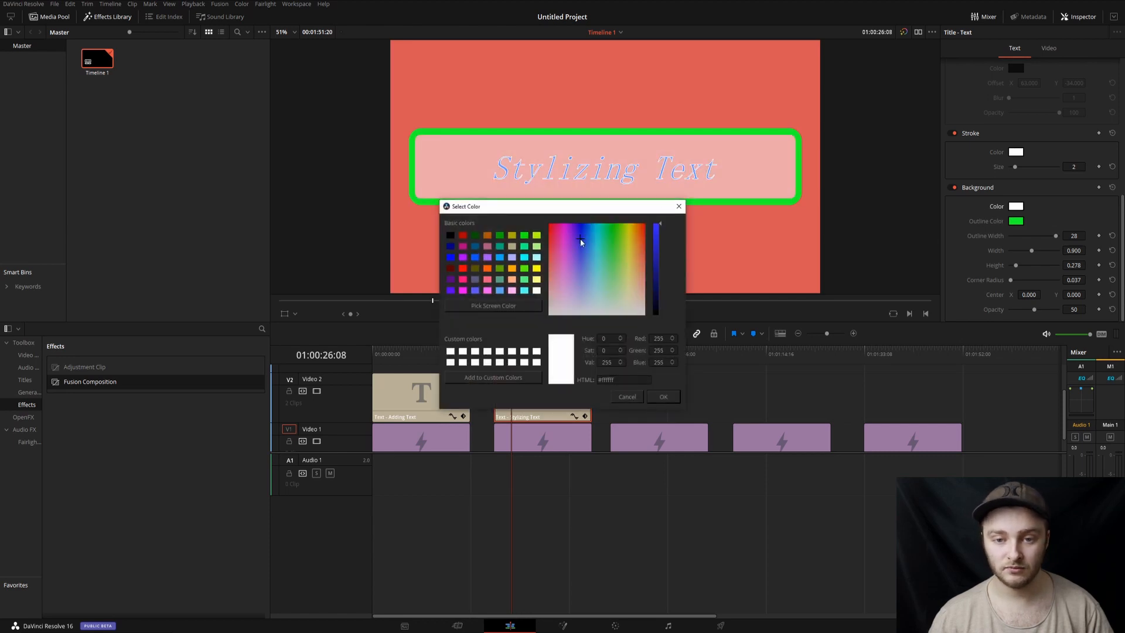
pyautogui.click(663, 396)
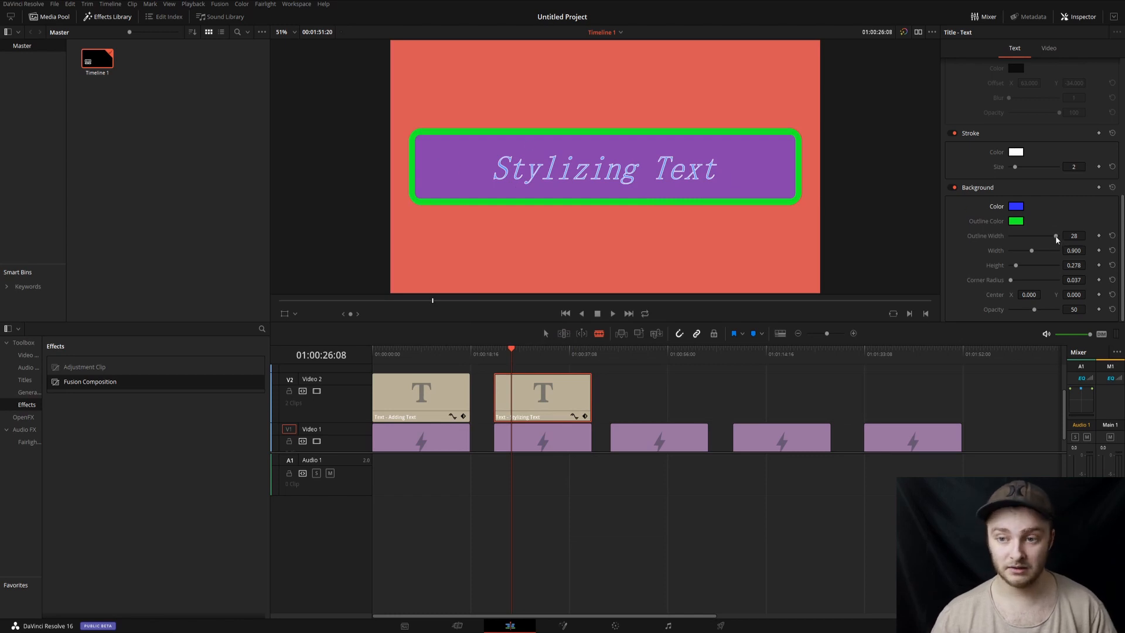
# Step: Set the background's outline width to 12, width to 0.661 and height to 0.400, trying corner radius 0.948 before setting it to 0.000
pyautogui.moveTo(1056, 235); pyautogui.dragTo(1019, 265)
pyautogui.moveTo(1021, 250); pyautogui.dragTo(1048, 280)
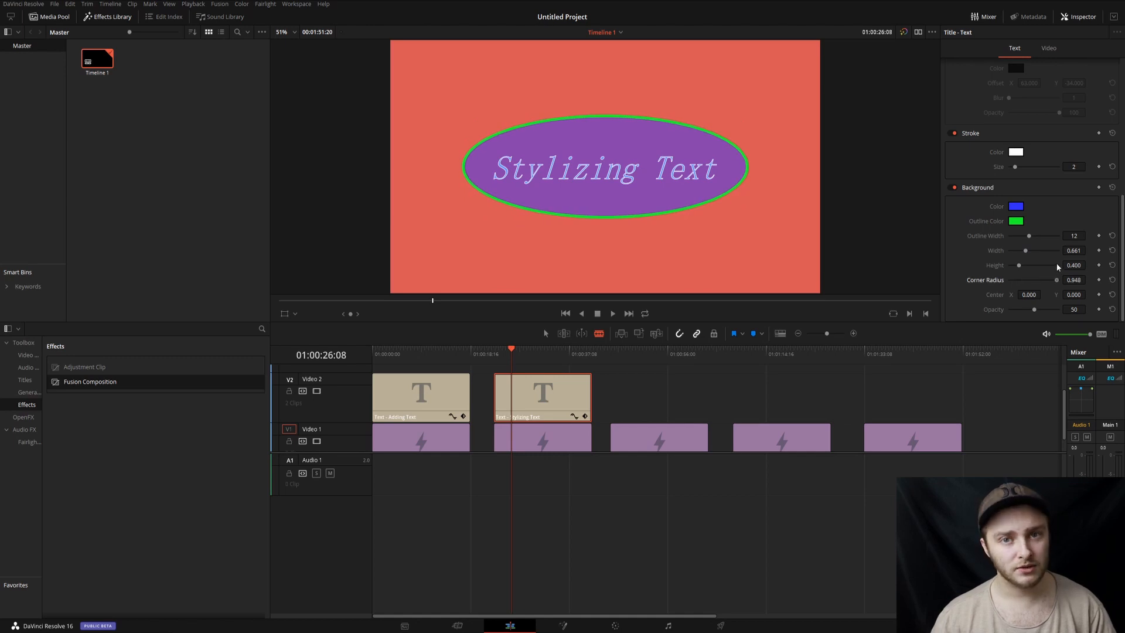
pyautogui.moveTo(1057, 280); pyautogui.dragTo(982, 268)
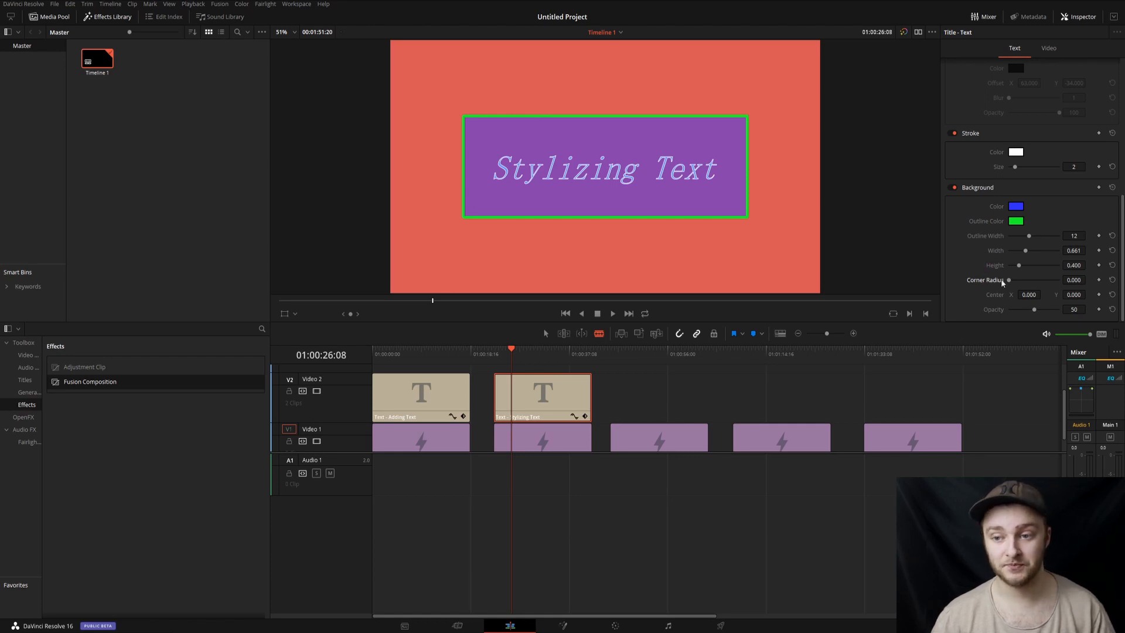
# Step: Shift the background's center to X -118.000 and Y 36.000, test its opacity, and turn the background off
pyautogui.moveTo(1031, 296); pyautogui.dragTo(961, 296)
pyautogui.moveTo(1080, 298); pyautogui.dragTo(1101, 297)
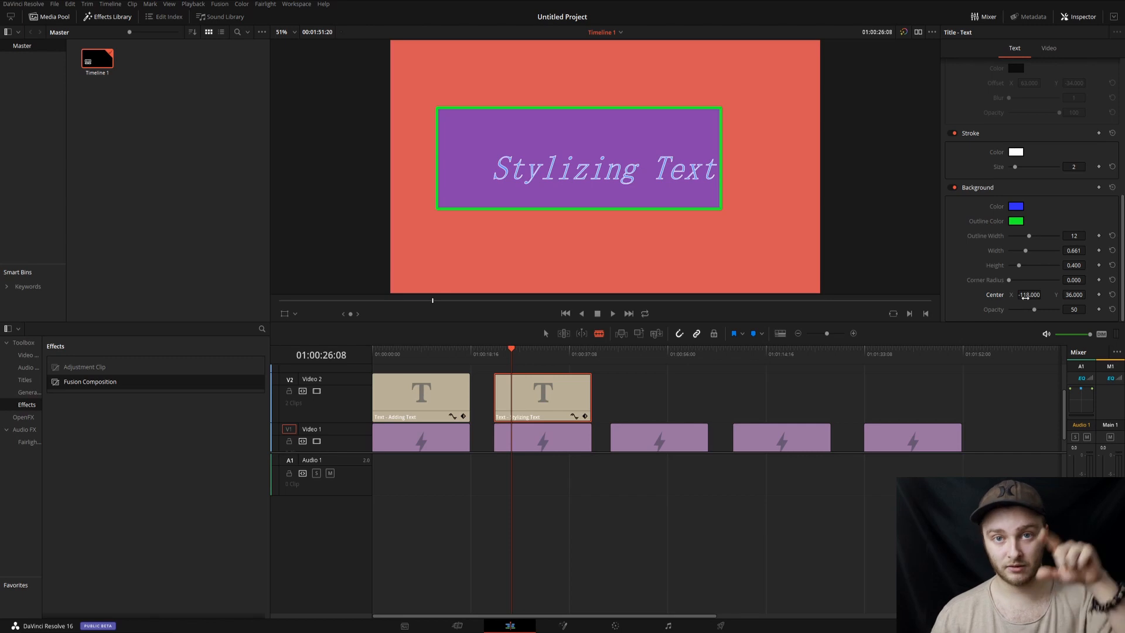
pyautogui.moveTo(1034, 310); pyautogui.dragTo(938, 304)
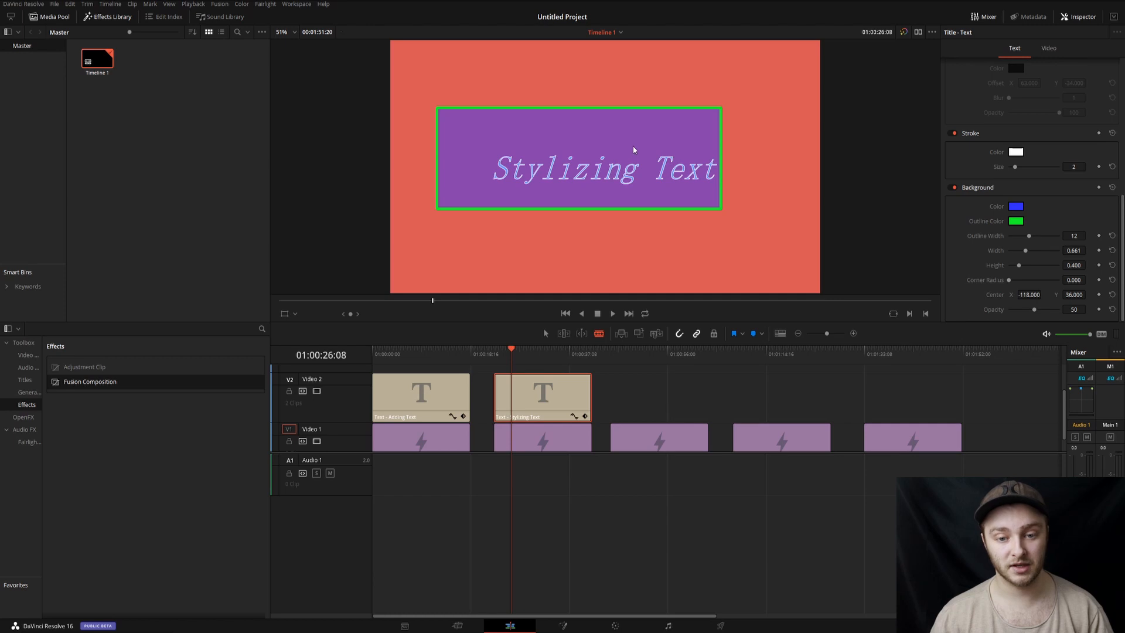
pyautogui.click(953, 188)
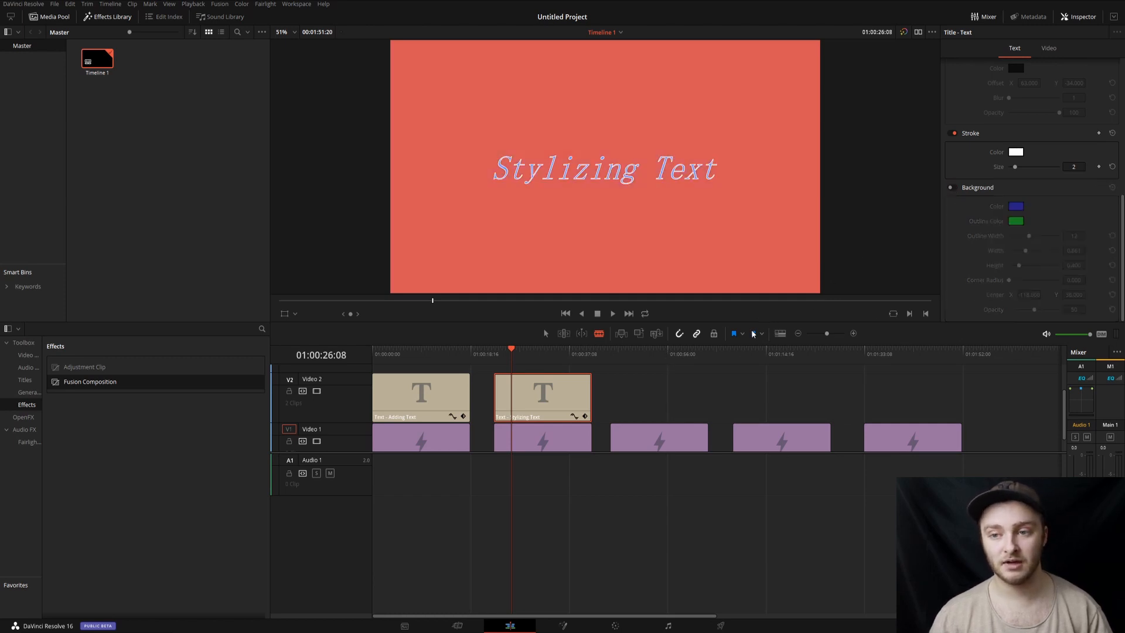
# Step: Duplicate the Stylizing Text title above the Fading In and Out clip and move the playhead to 01:00:48:00
pyautogui.scroll(-1, 706, 378)
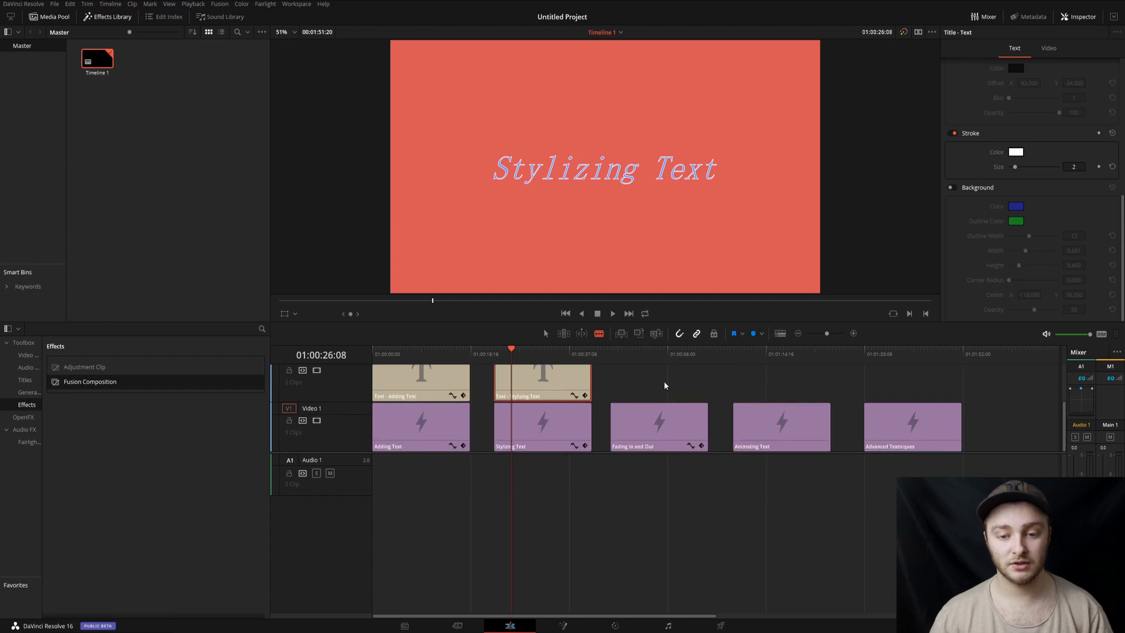
pyautogui.press('a')
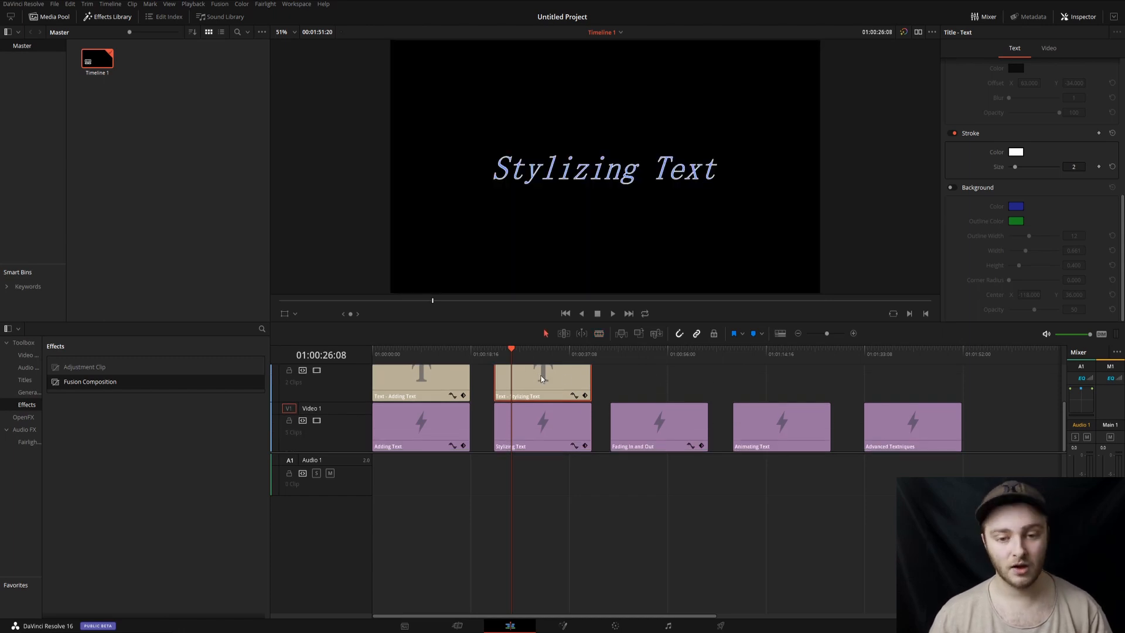
pyautogui.moveTo(548, 378); pyautogui.dragTo(668, 383)
pyautogui.moveTo(512, 351); pyautogui.dragTo(625, 351)
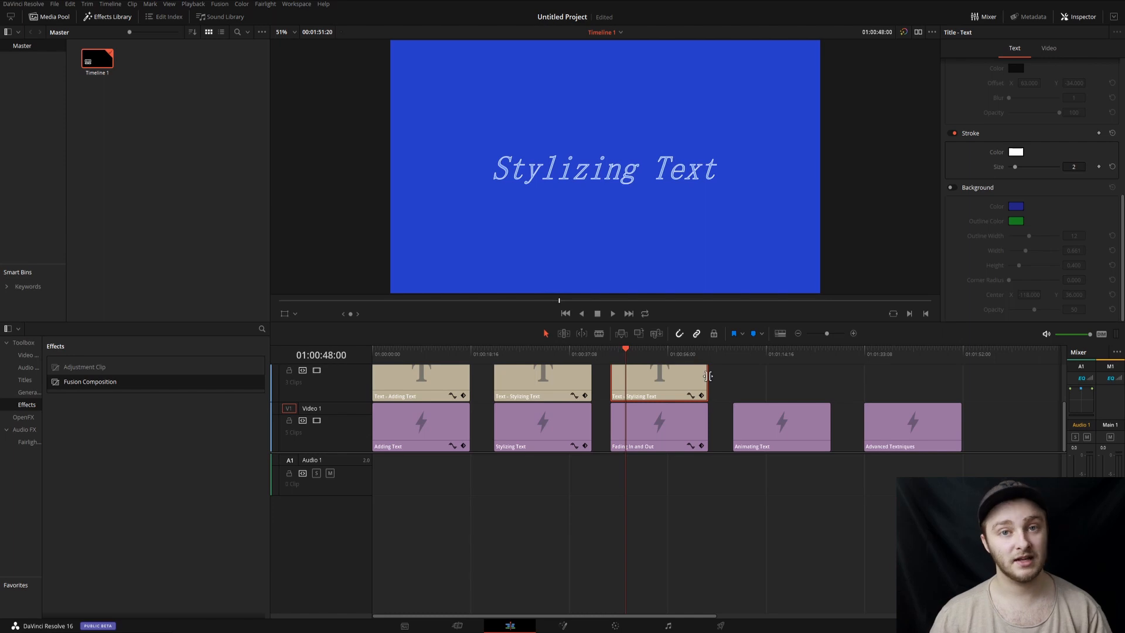
# Step: Add a short fade-in and a short fade-out to the Stylizing Text title above the Fading In and Out clip
pyautogui.click(662, 428)
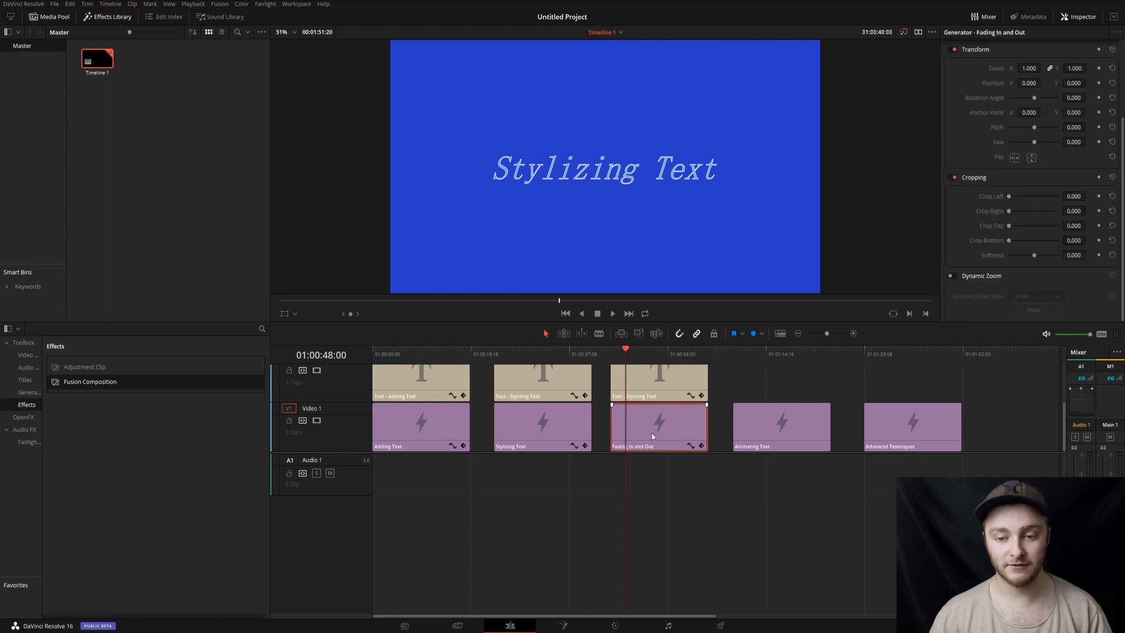
pyautogui.click(612, 359)
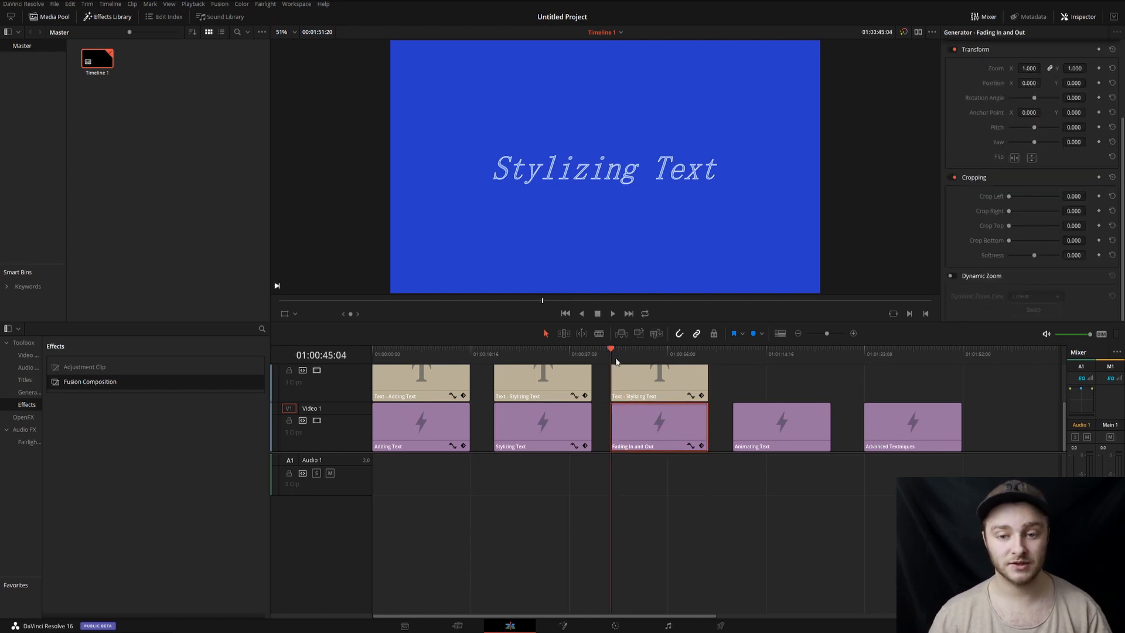
pyautogui.scroll(1, 652, 388)
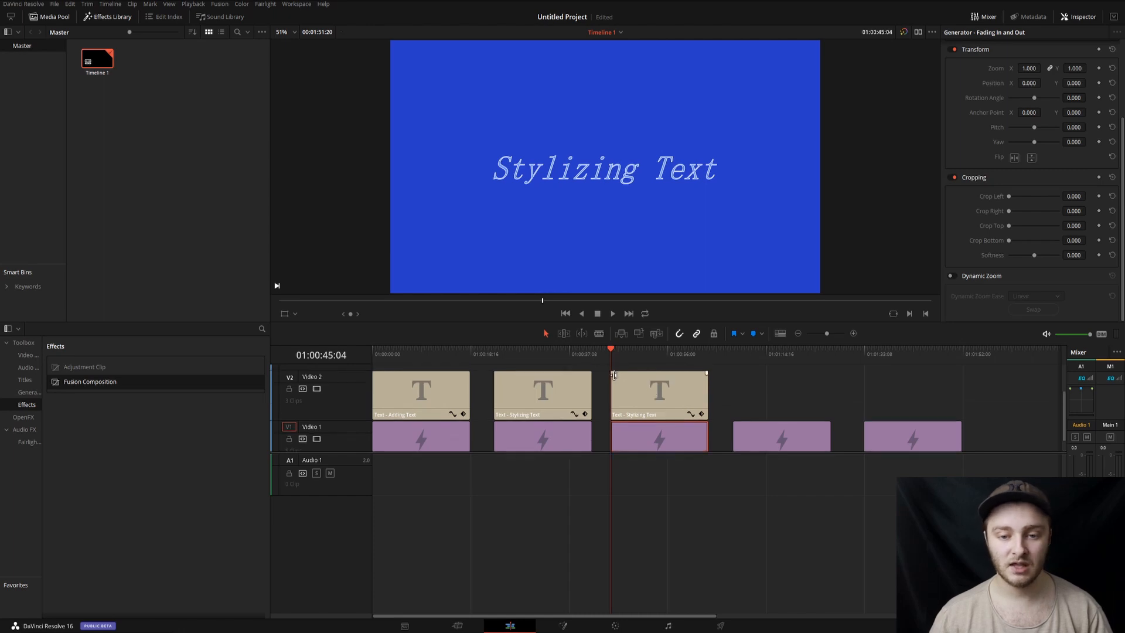
pyautogui.click(630, 362)
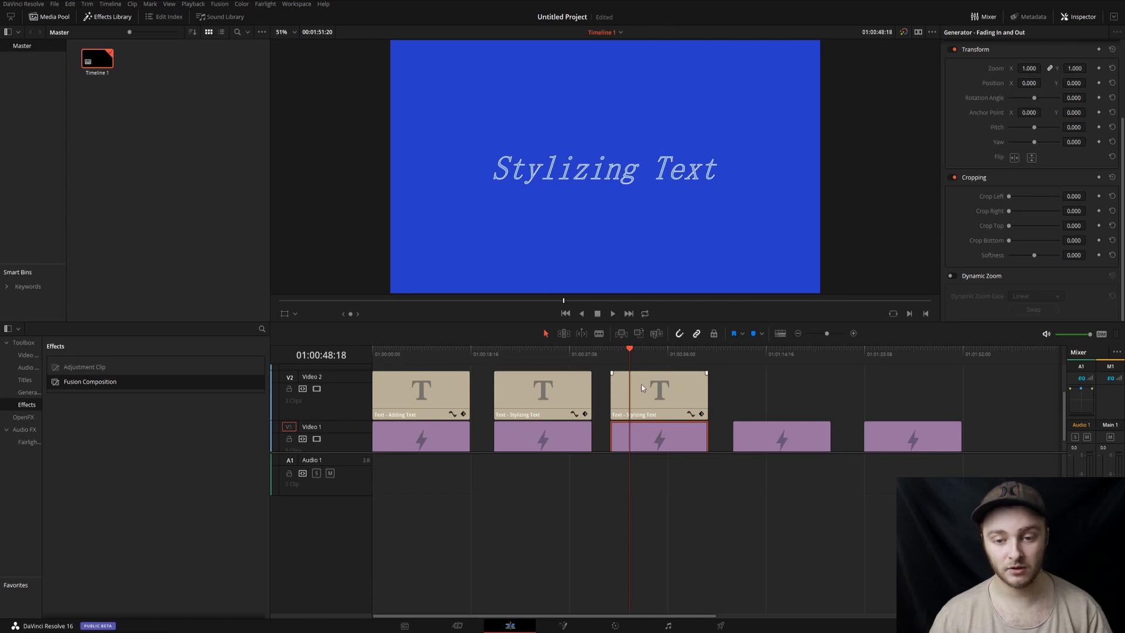
pyautogui.moveTo(612, 373); pyautogui.dragTo(617, 373)
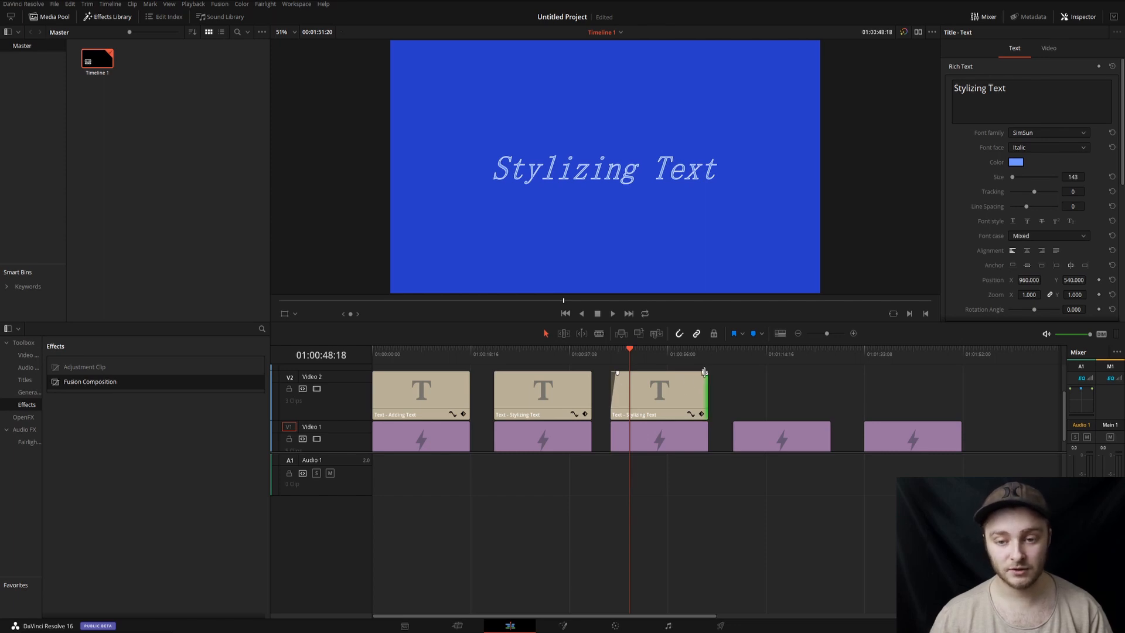
pyautogui.moveTo(706, 373); pyautogui.dragTo(699, 373)
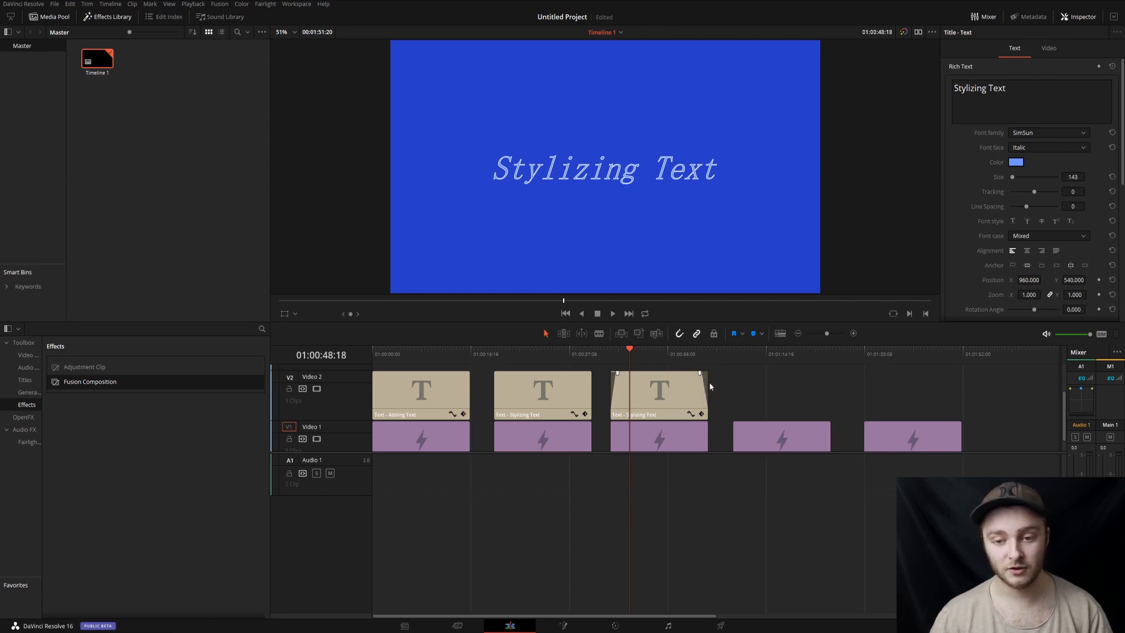
# Step: Play back the title's fade-in from the start of its clip and check the fade-out near its end
pyautogui.click(610, 353)
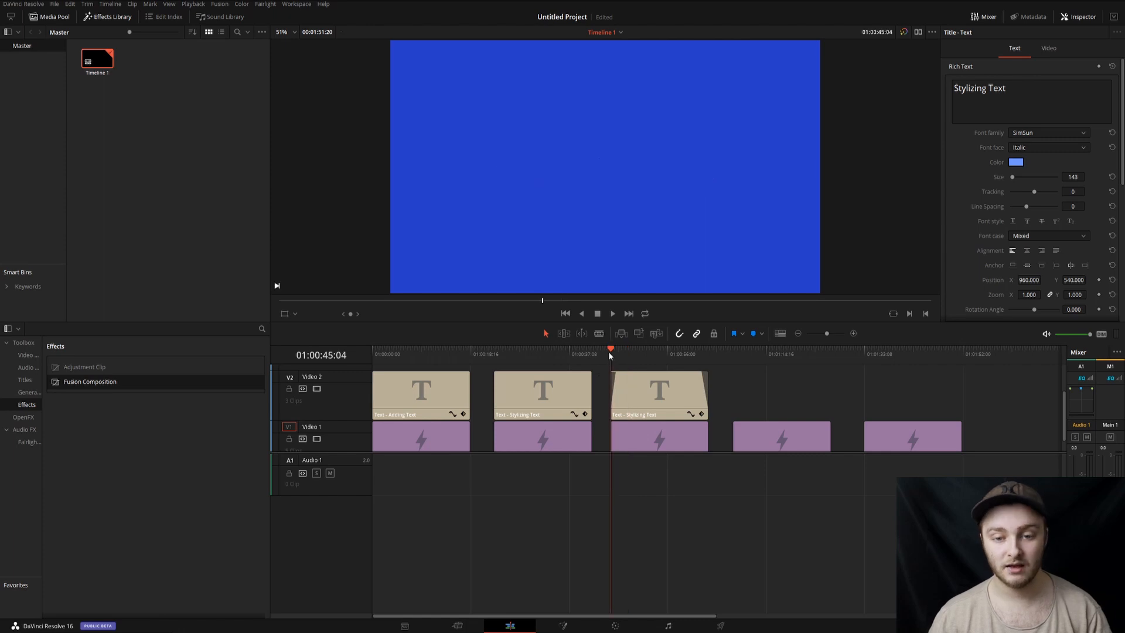
pyautogui.press('space')
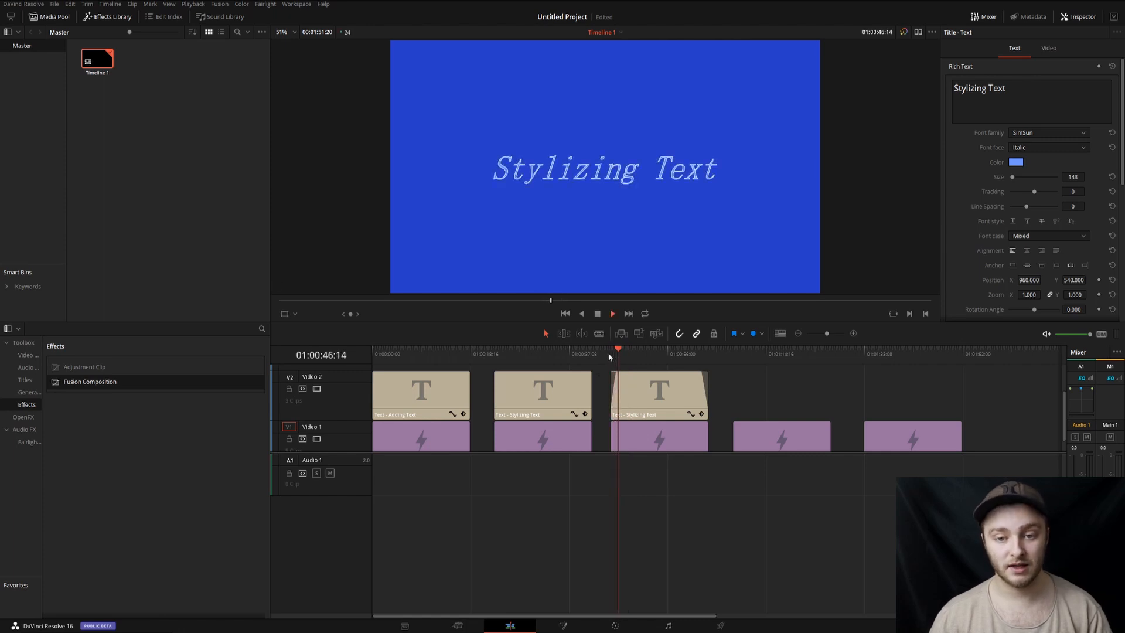
pyautogui.click(696, 351)
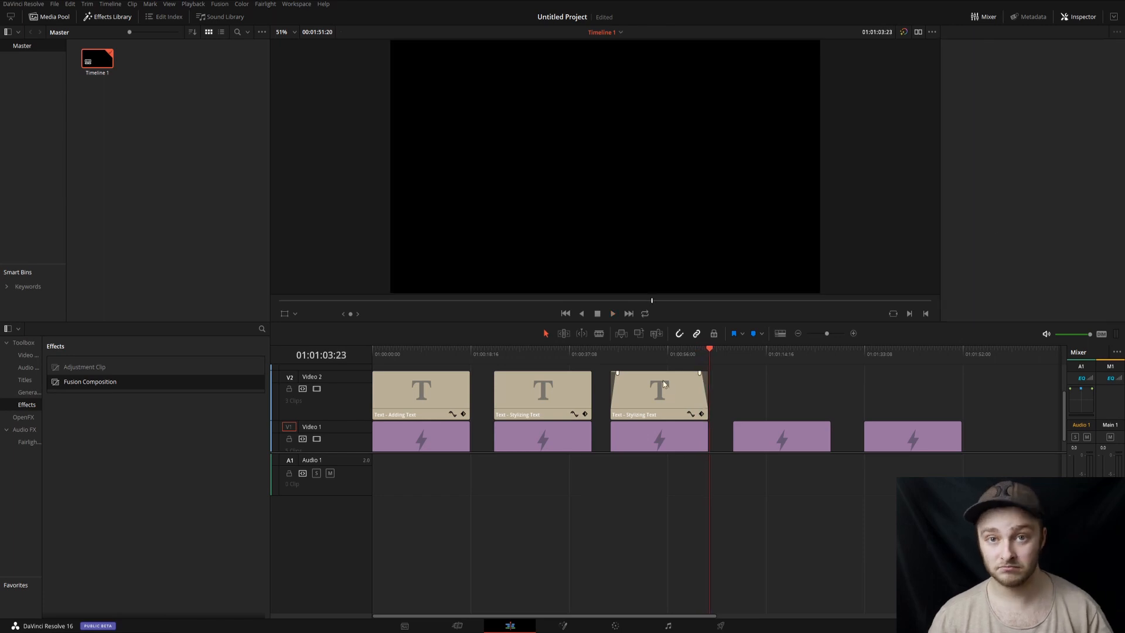
# Step: Try a fade-in nearly half the title's length, preview it, and shorten the fade-in to about a fifth of the clip
pyautogui.moveTo(620, 373); pyautogui.dragTo(648, 364)
pyautogui.click(611, 352)
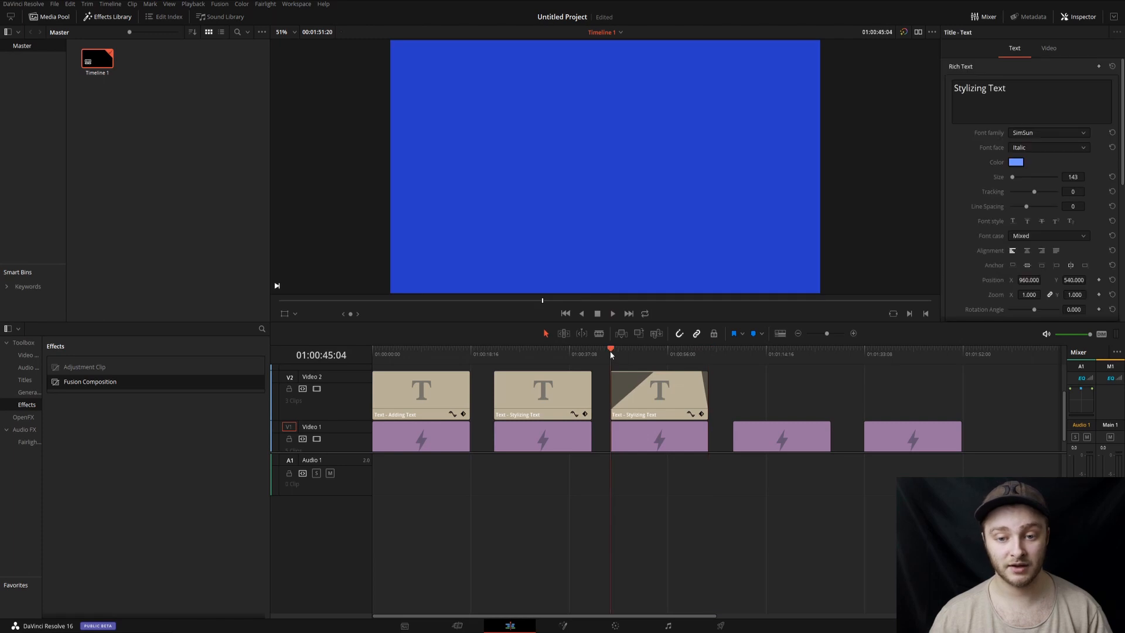
pyautogui.press('space')
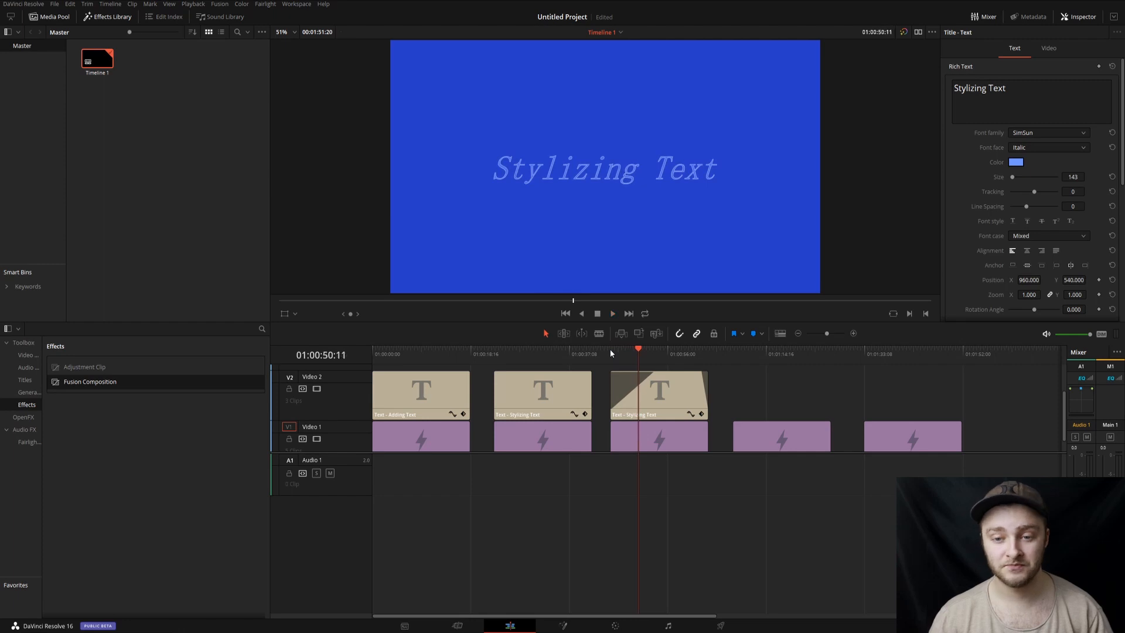
pyautogui.press('space')
pyautogui.moveTo(652, 378)
pyautogui.moveTo(656, 372); pyautogui.dragTo(630, 374)
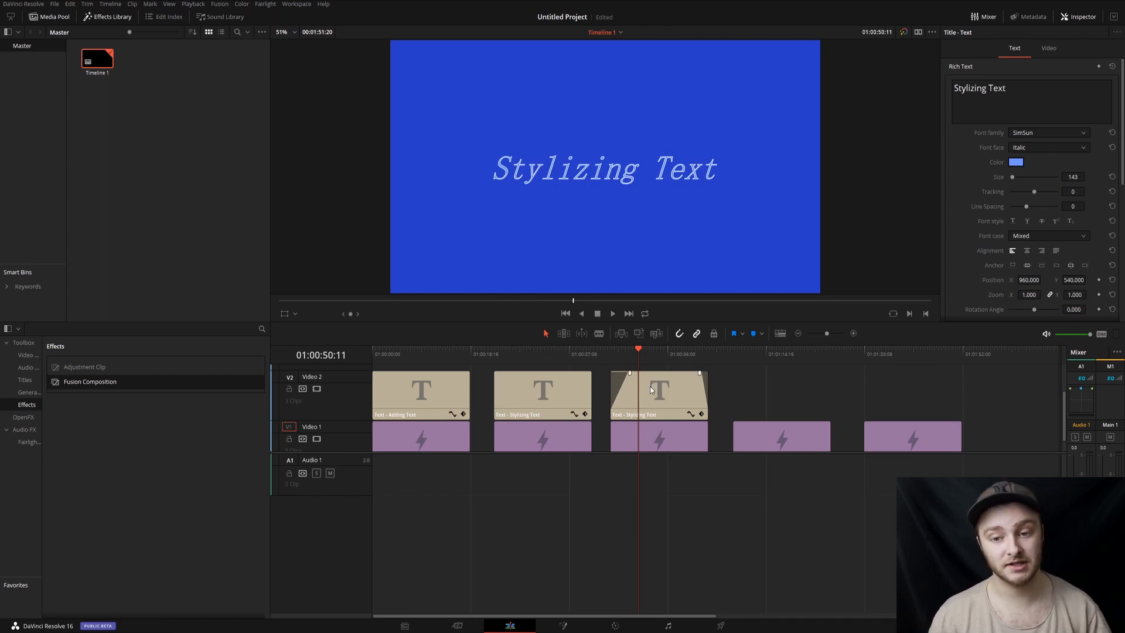
# Step: Place a Fusion Composition on Video 2 above the Animating Text clip, test trimming and snapping, and match its end to the clip below
pyautogui.scroll(-1, 746, 379)
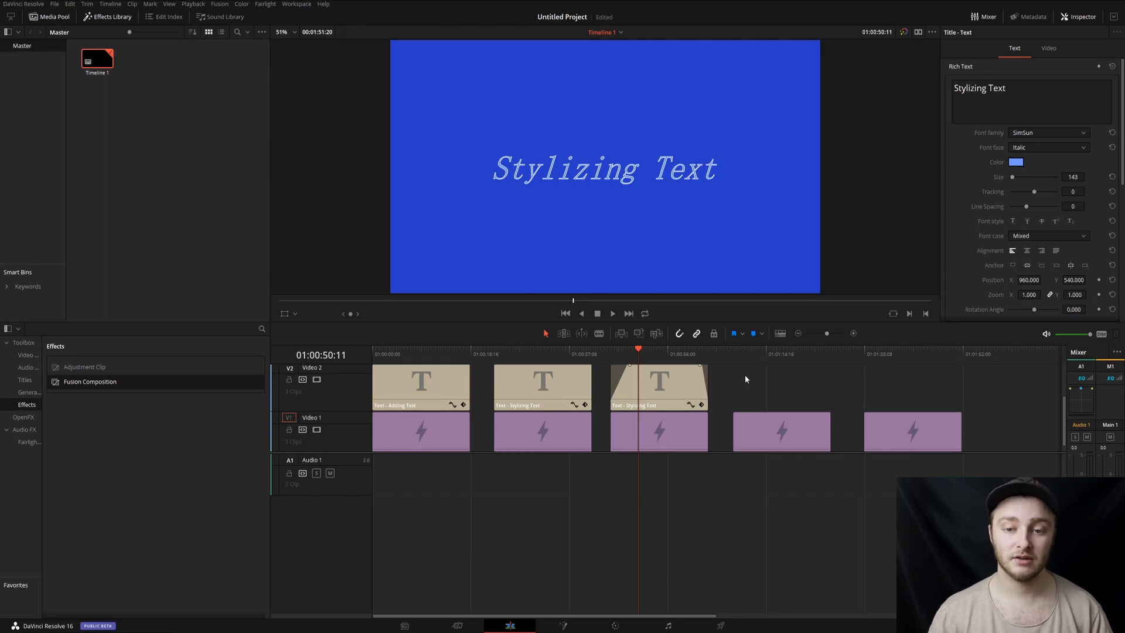
pyautogui.scroll(-1, 746, 379)
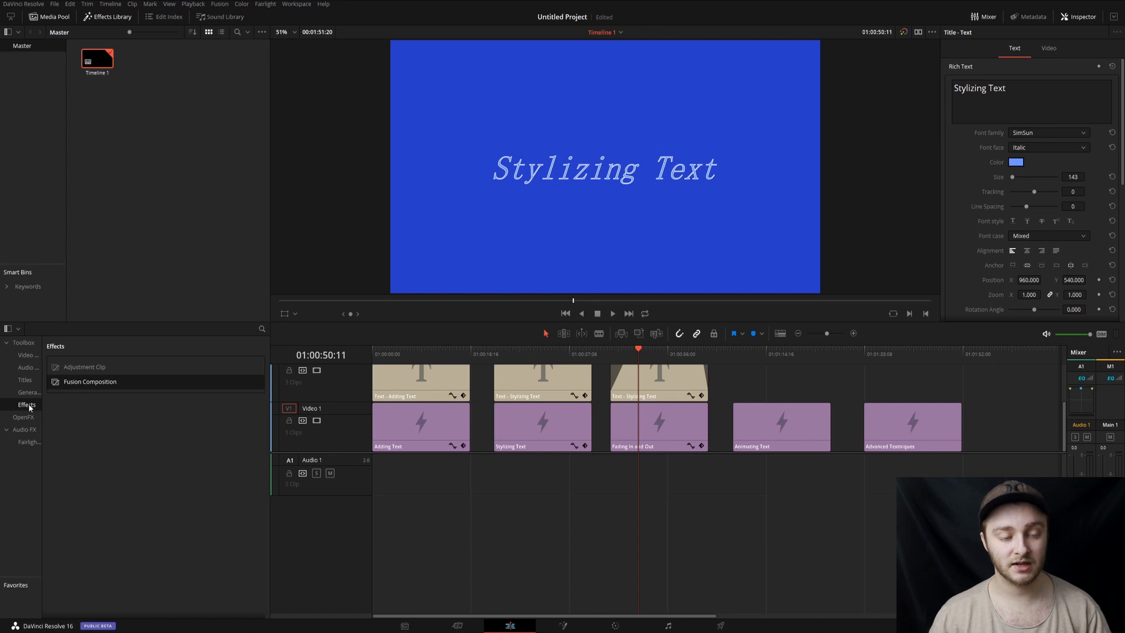
pyautogui.moveTo(66, 381); pyautogui.dragTo(830, 388)
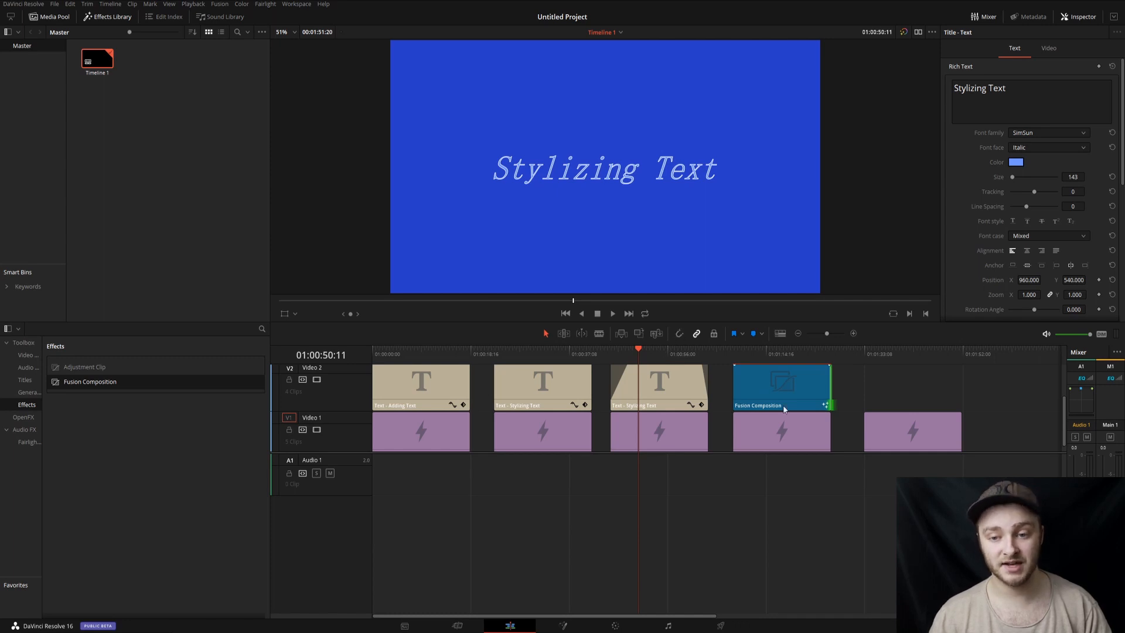
pyautogui.moveTo(825, 392)
pyautogui.mouseDown()
pyautogui.moveTo(849, 387)
pyautogui.moveTo(819, 388)
pyautogui.mouseUp()
pyautogui.click(679, 337)
pyautogui.click(821, 390)
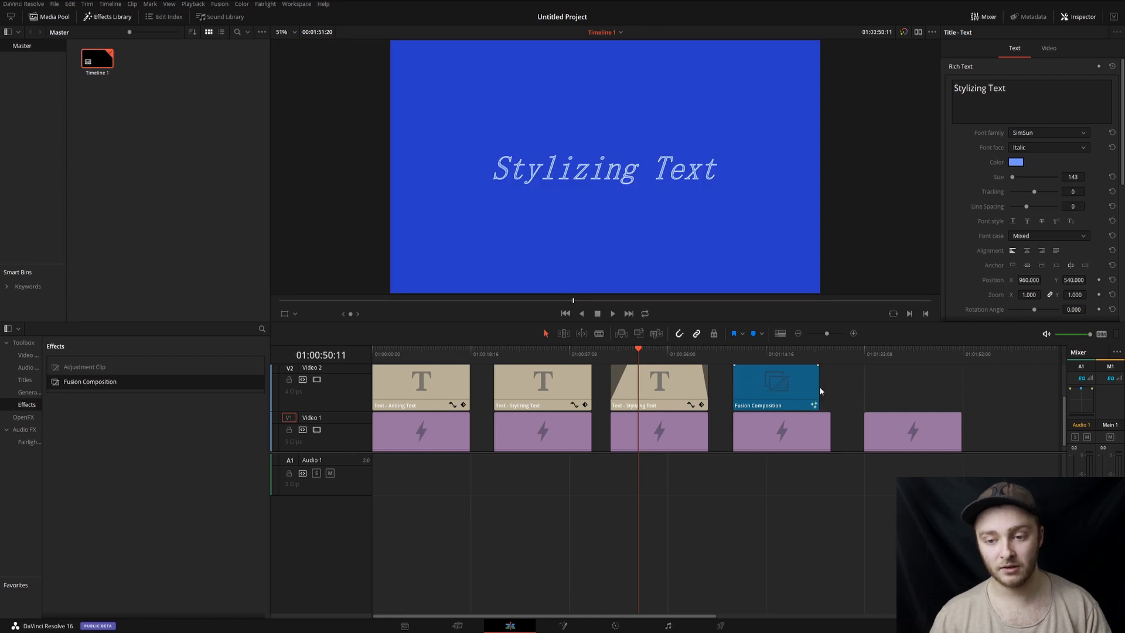
pyautogui.moveTo(820, 387)
pyautogui.mouseDown()
pyautogui.moveTo(844, 387)
pyautogui.moveTo(831, 388)
pyautogui.mouseUp()
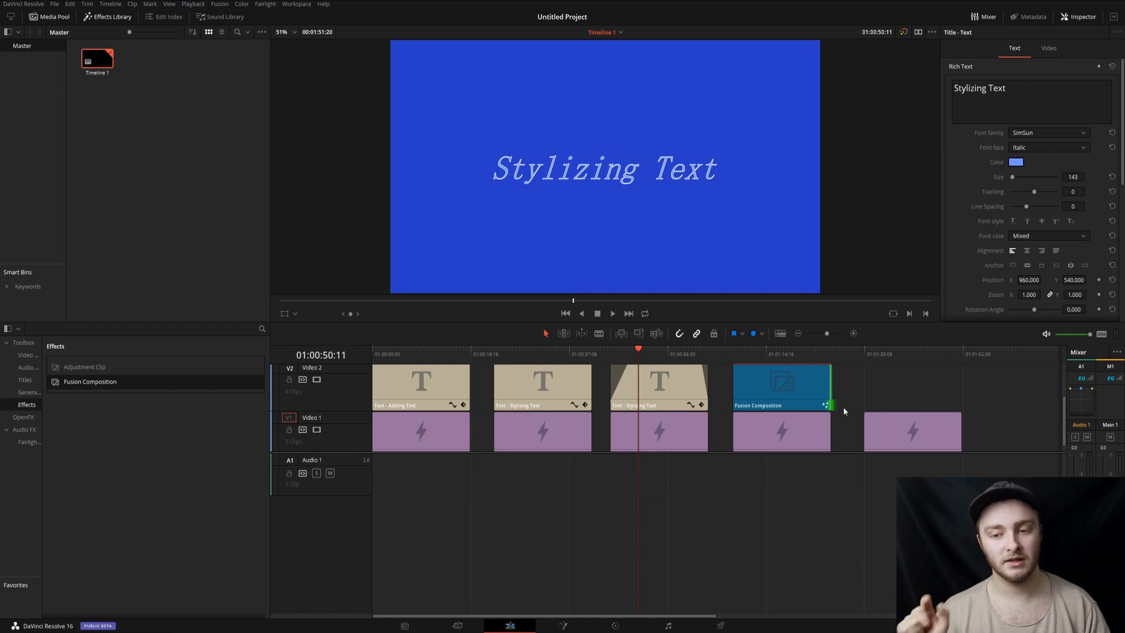
# Step: Open the Fusion Composition on the Fusion page and move its MediaOut1 node toward the middle of the node graph
pyautogui.click(771, 390)
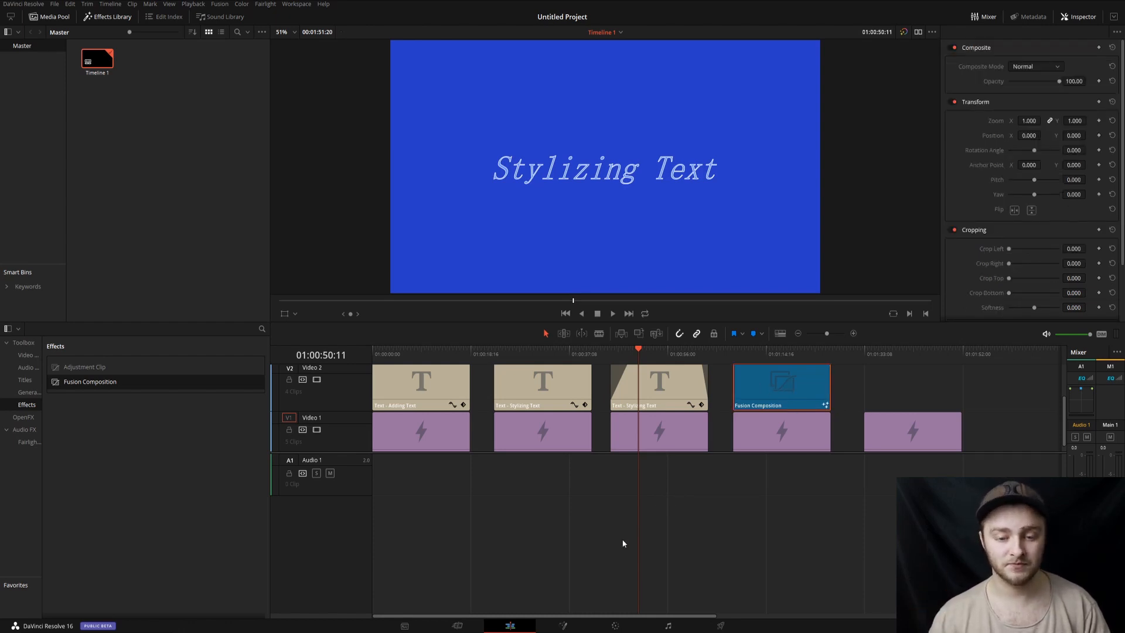
pyautogui.click(563, 626)
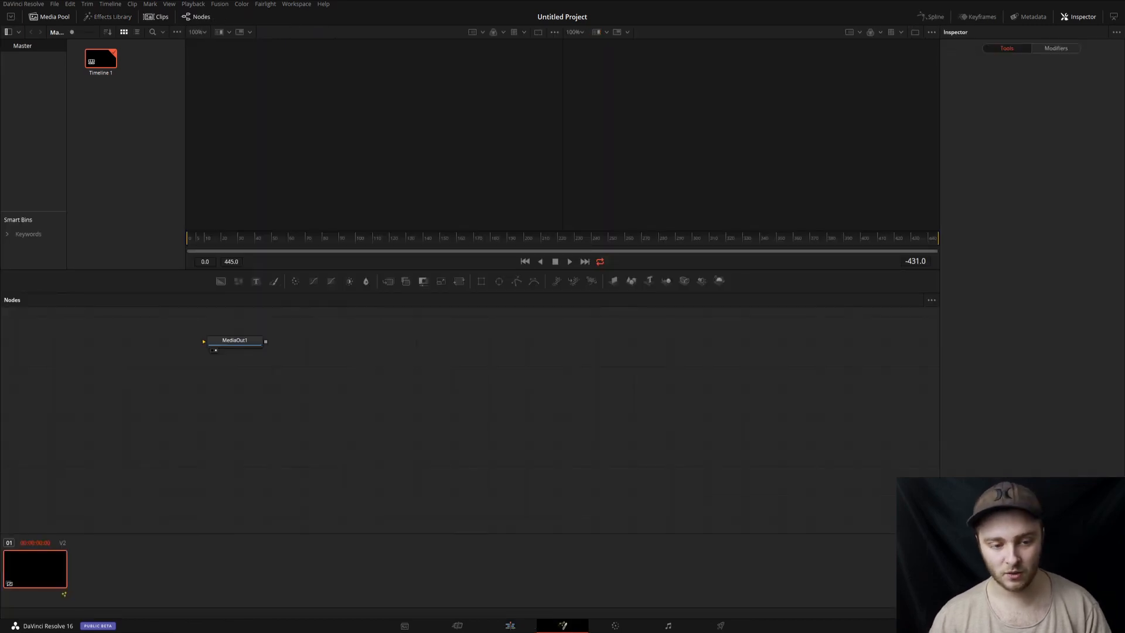
pyautogui.moveTo(480, 433); pyautogui.dragTo(662, 391)
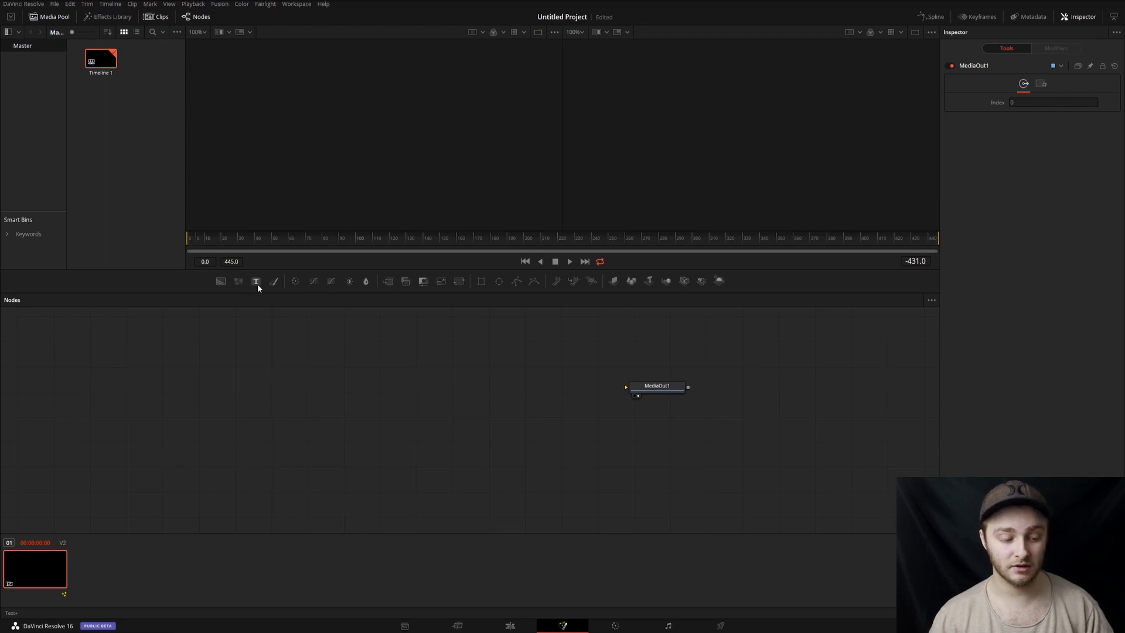
pyautogui.hotkey('shift', 'space')
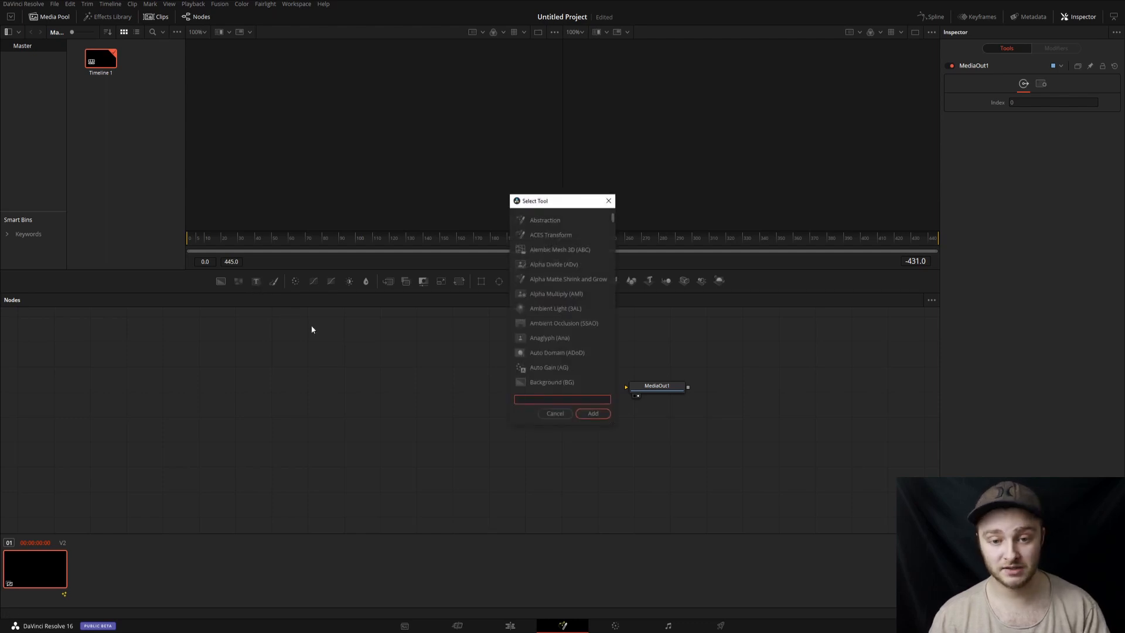
pyautogui.write('text')
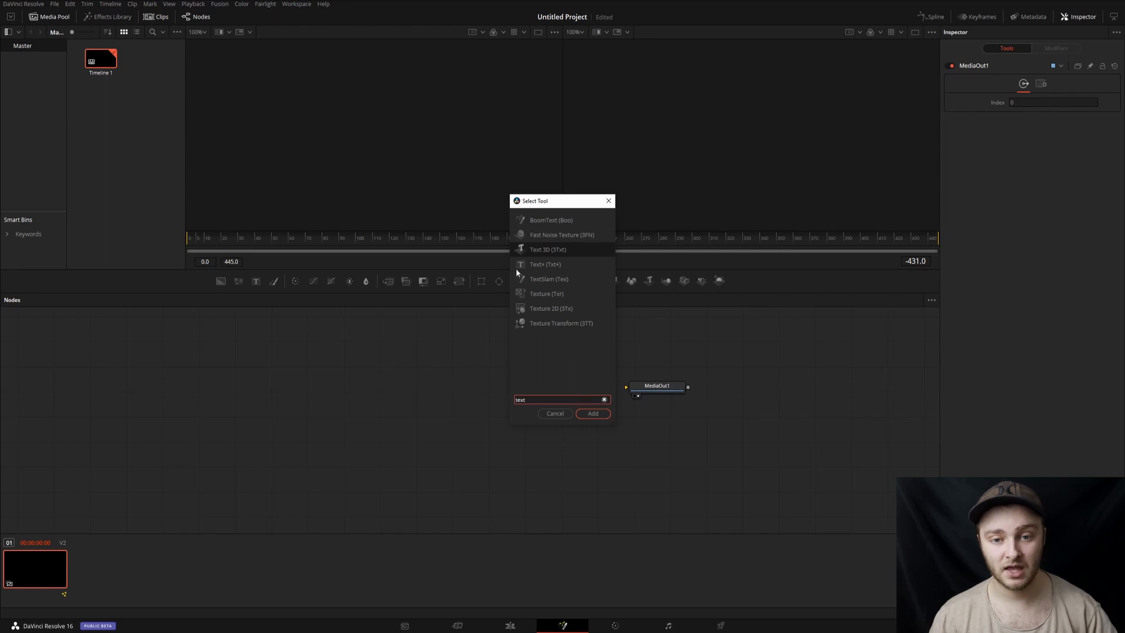
pyautogui.click(532, 249)
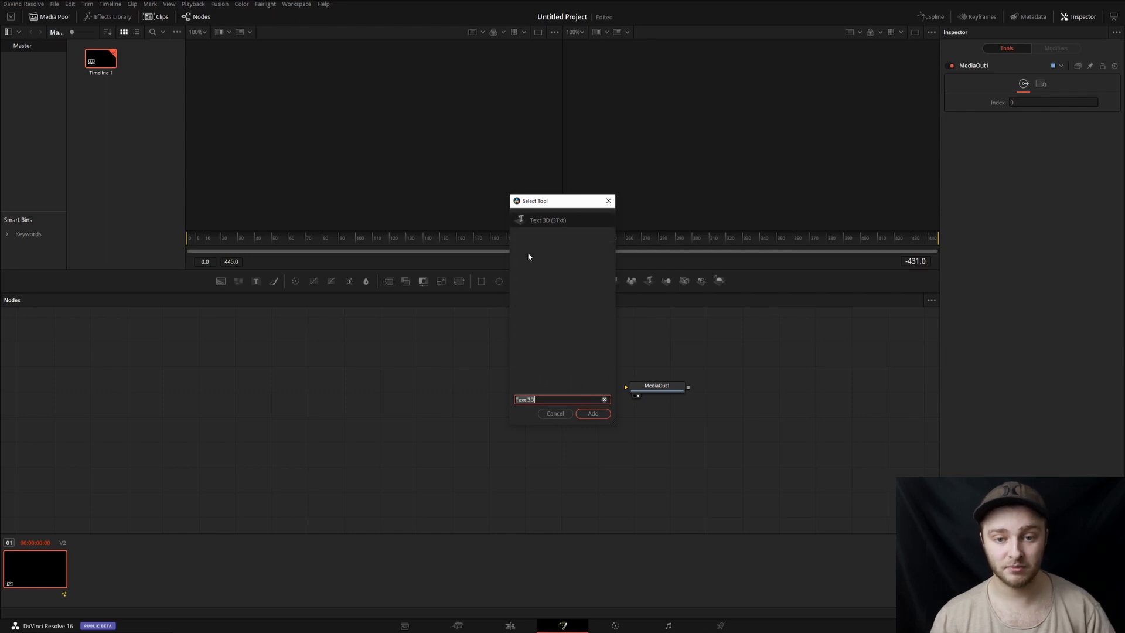
pyautogui.click(590, 411)
# Step: Add a Text+ node, connect its output to MediaOut1, and place it well before the output node
pyautogui.click(256, 283)
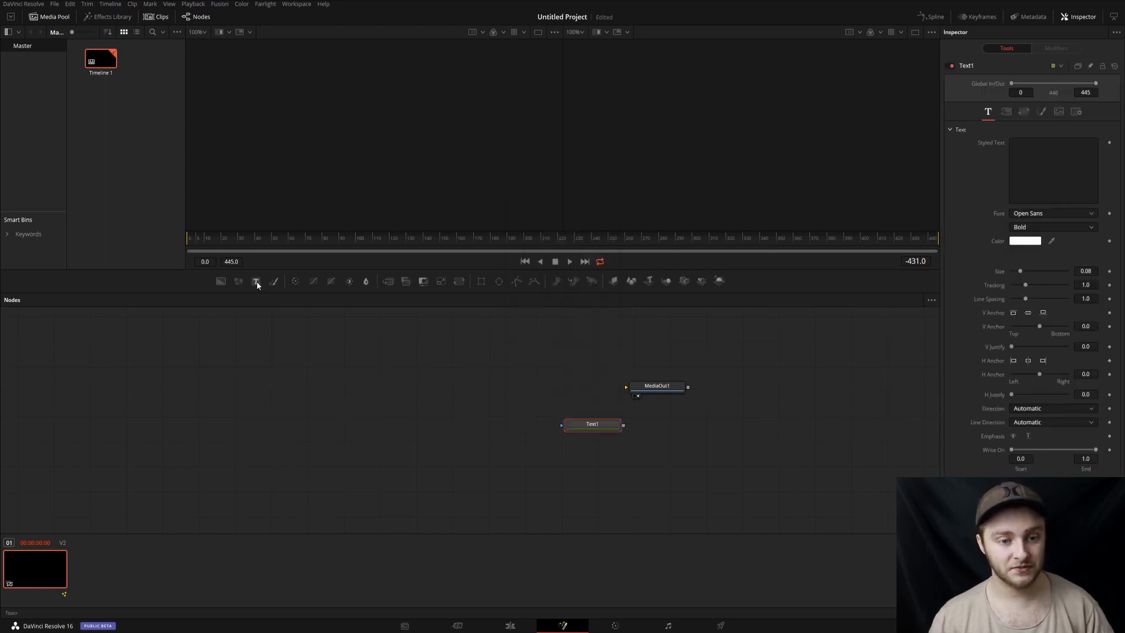
pyautogui.moveTo(582, 420); pyautogui.dragTo(627, 387)
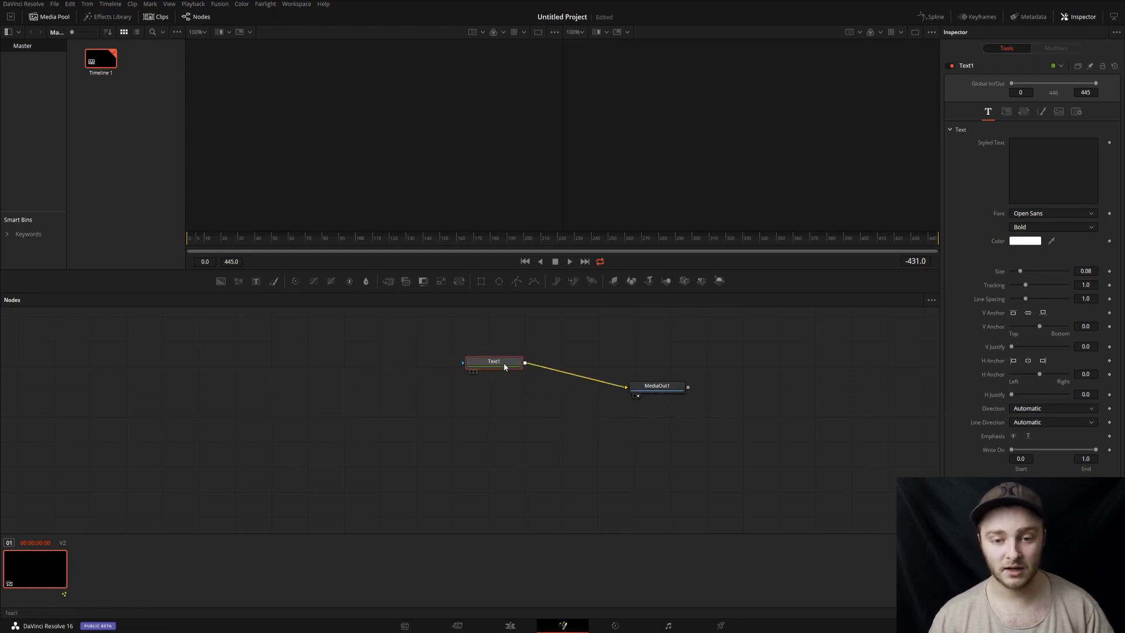
pyautogui.moveTo(504, 366); pyautogui.dragTo(438, 370)
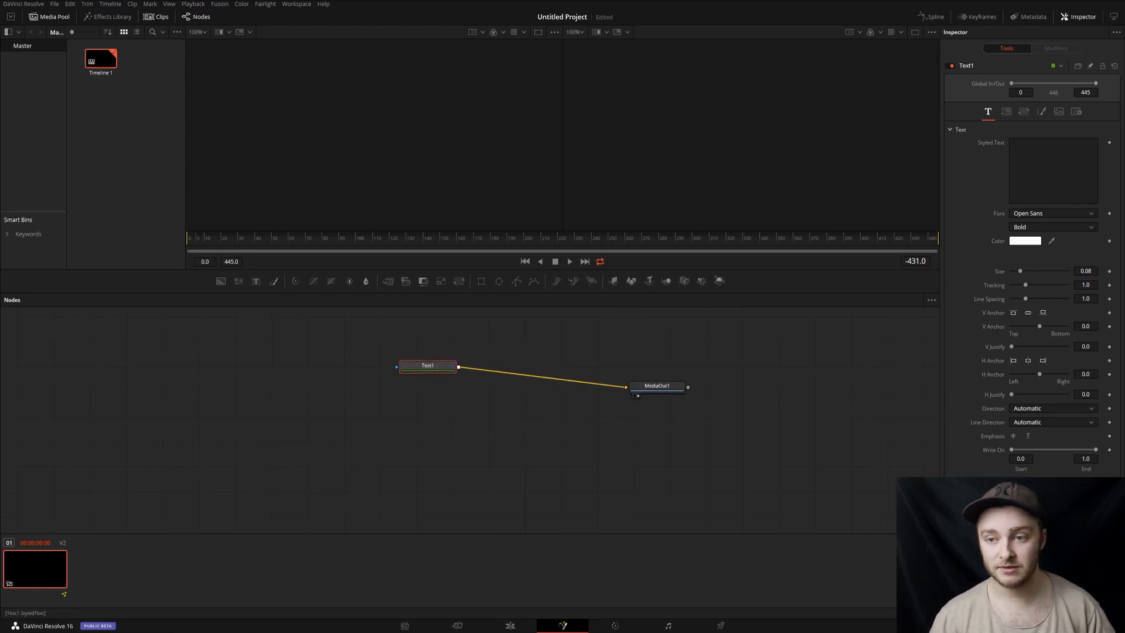
# Step: Enter "Animated Text" as the styled text of the text node
pyautogui.click(1031, 146)
pyautogui.write('A')
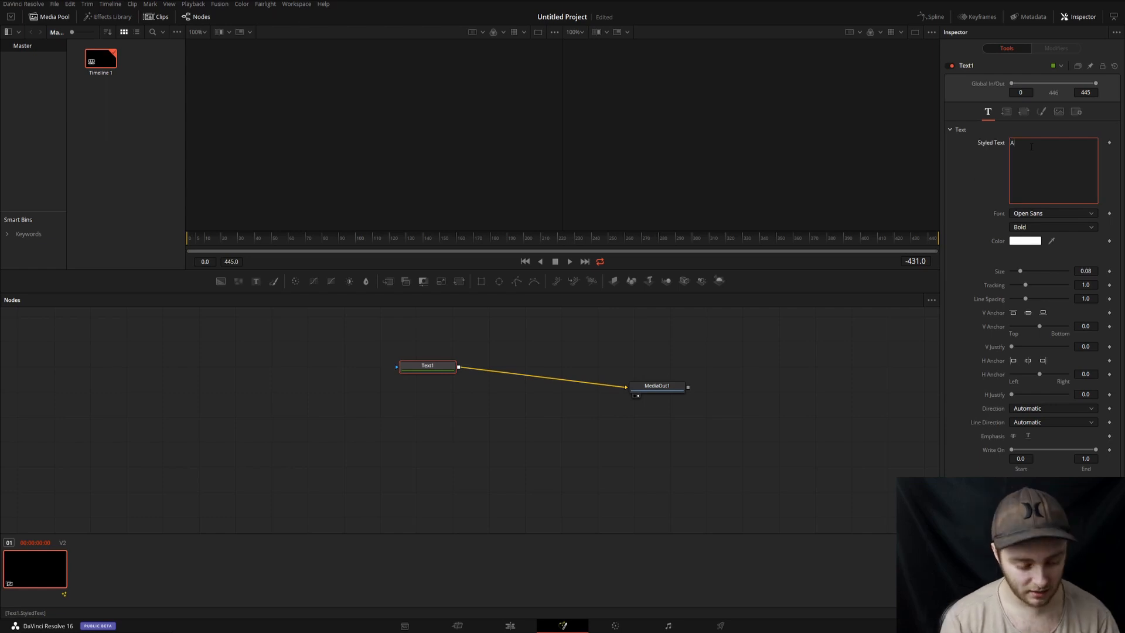
pyautogui.write('nimated')
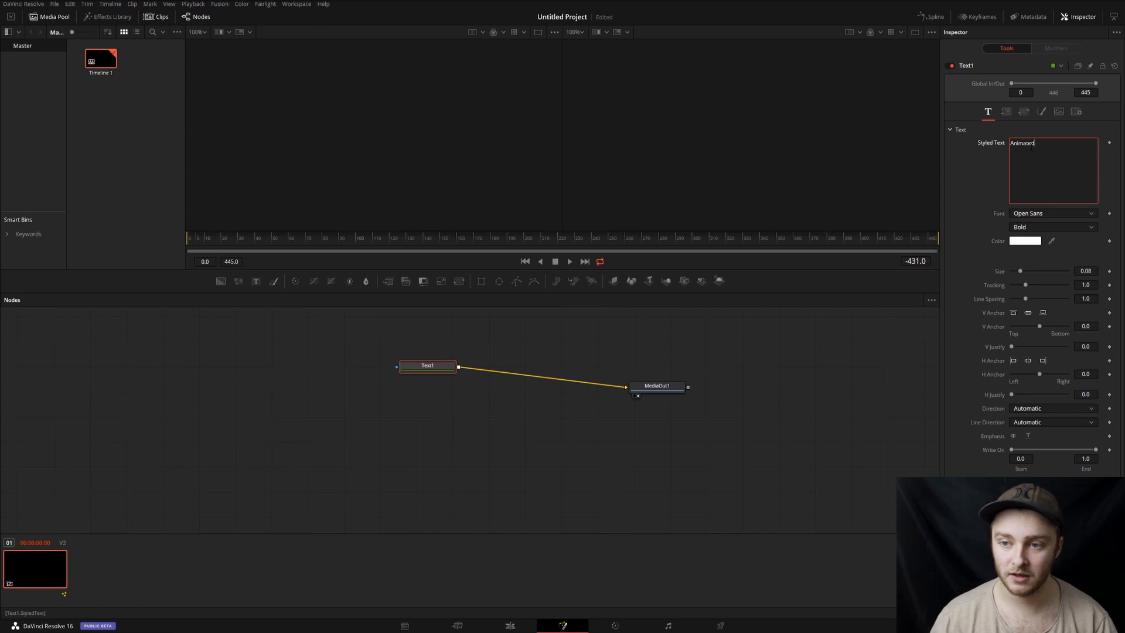
pyautogui.write(' Text')
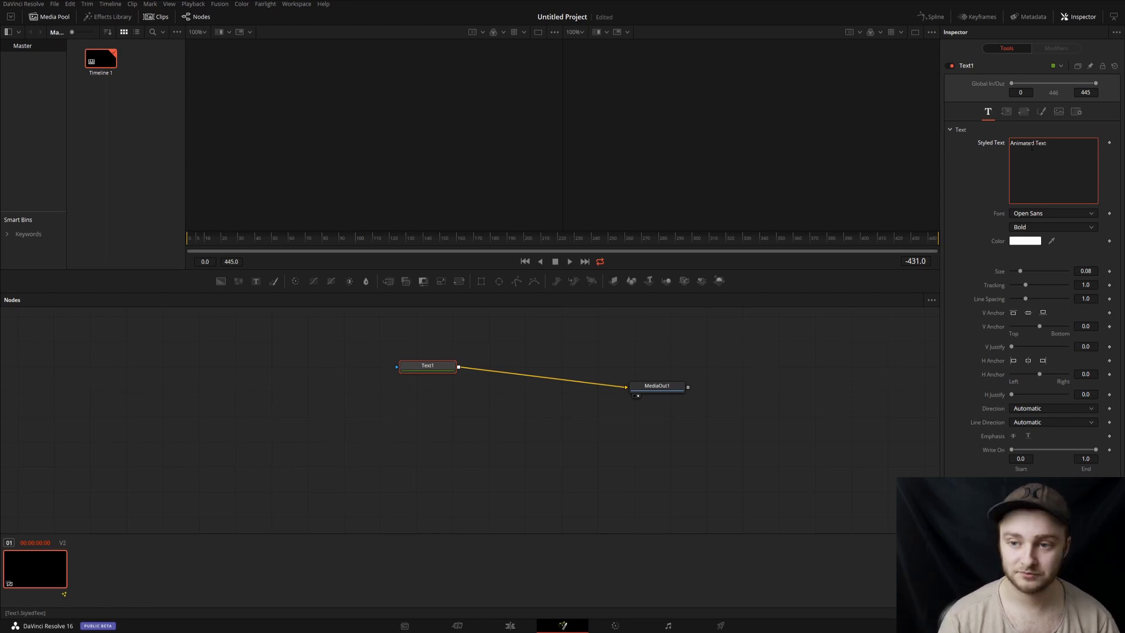
pyautogui.click(999, 182)
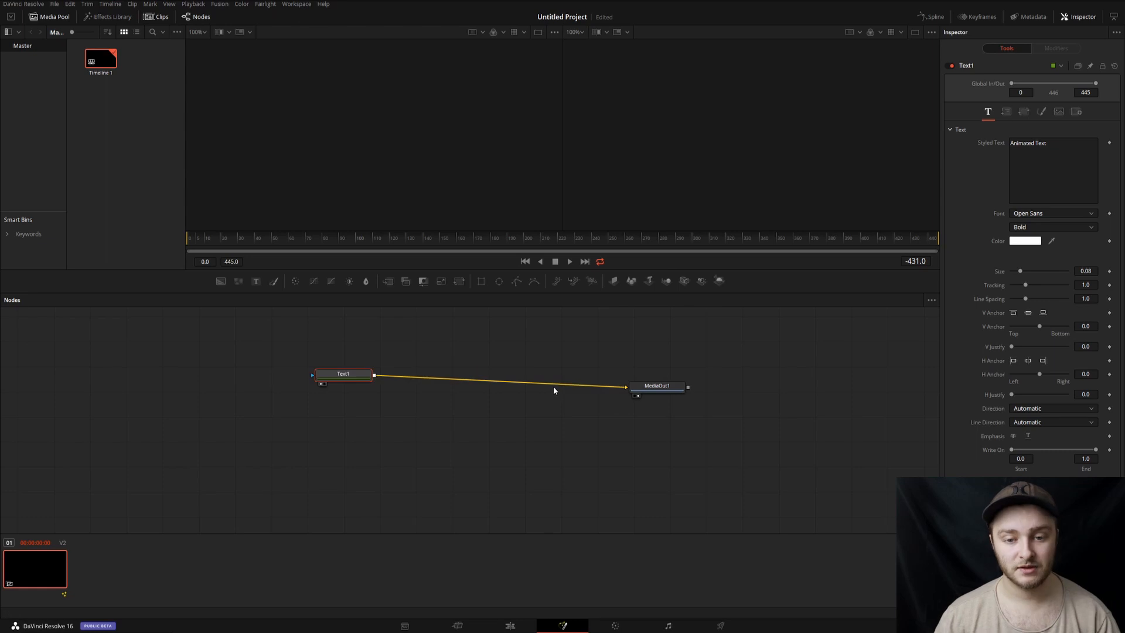
# Step: Disconnect the text node from MediaOut1, merge it with a new Background node, and connect the merge to MediaOut1
pyautogui.click(554, 388)
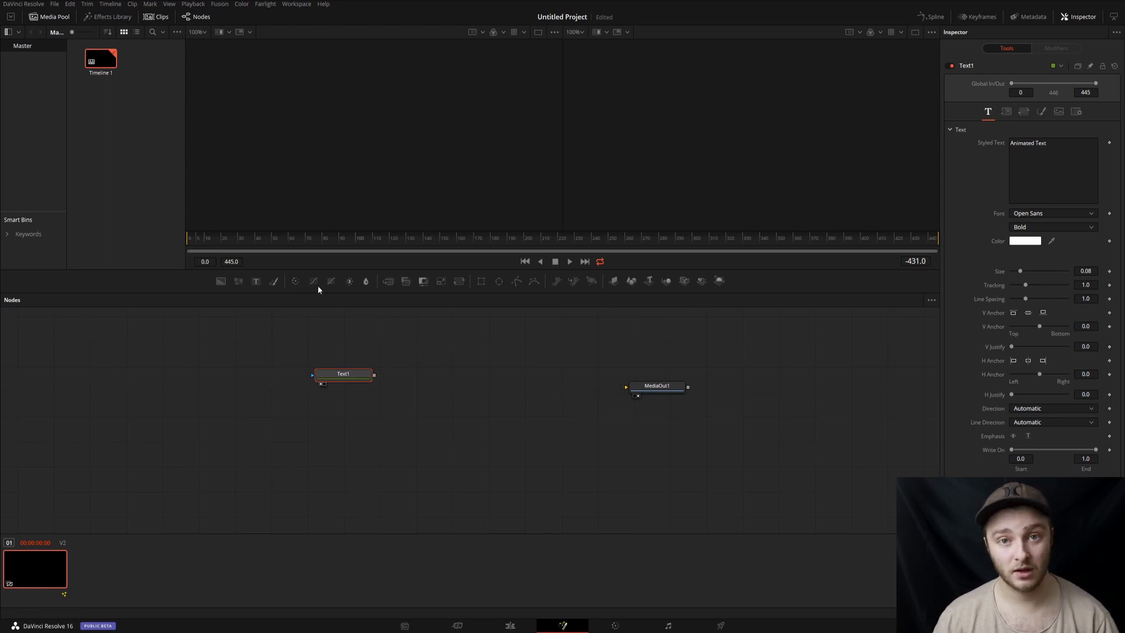
pyautogui.click(220, 280)
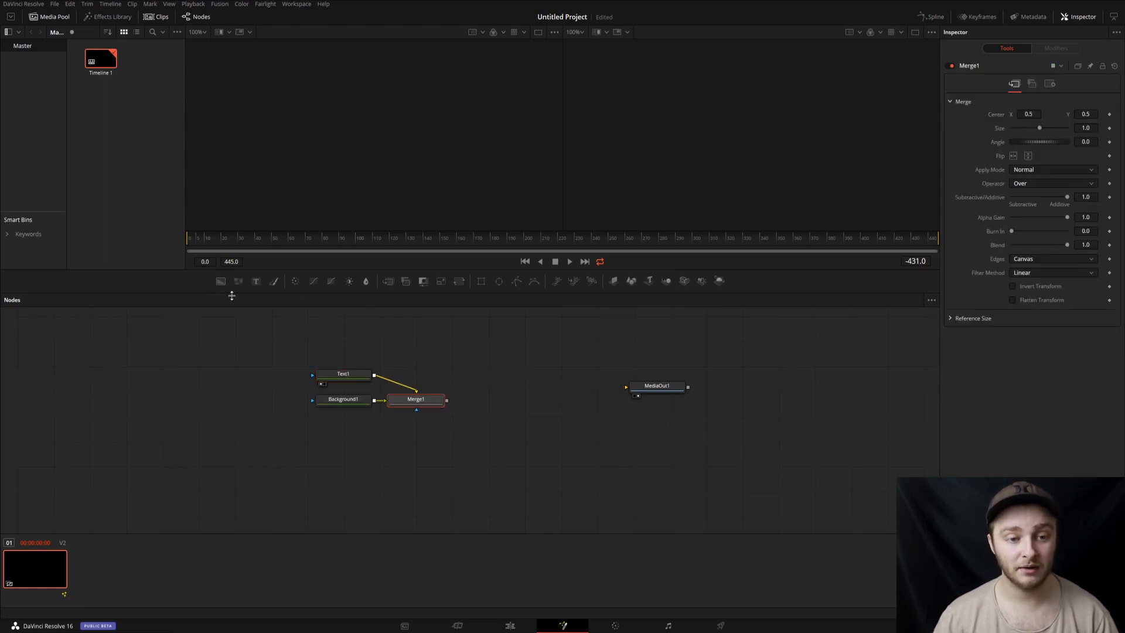
pyautogui.moveTo(354, 382); pyautogui.dragTo(336, 348)
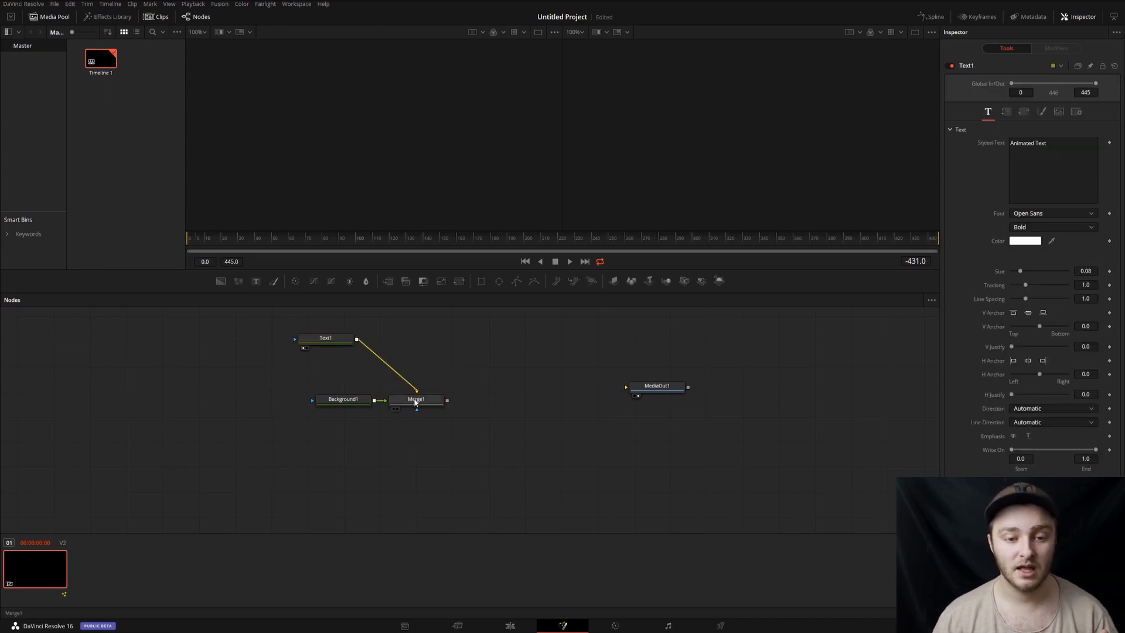
pyautogui.moveTo(414, 402); pyautogui.dragTo(464, 371)
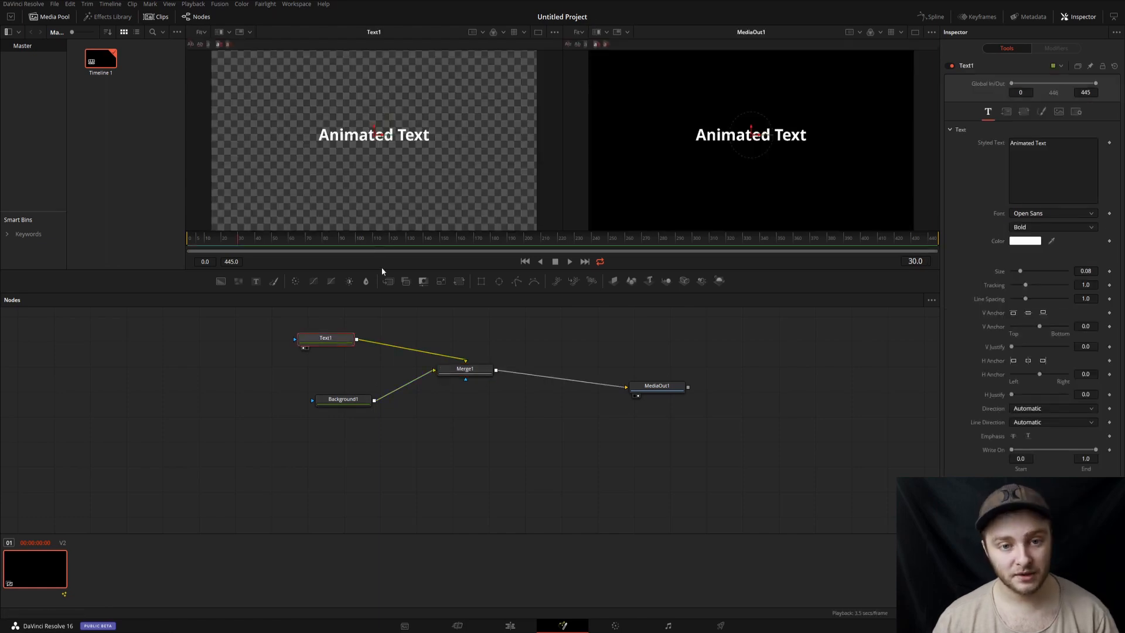
# Step: Rearrange the nodes with the text above the background and the merge between them and MediaOut1
pyautogui.moveTo(321, 346); pyautogui.dragTo(324, 339)
pyautogui.moveTo(343, 399); pyautogui.dragTo(317, 385)
pyautogui.moveTo(468, 374); pyautogui.dragTo(497, 357)
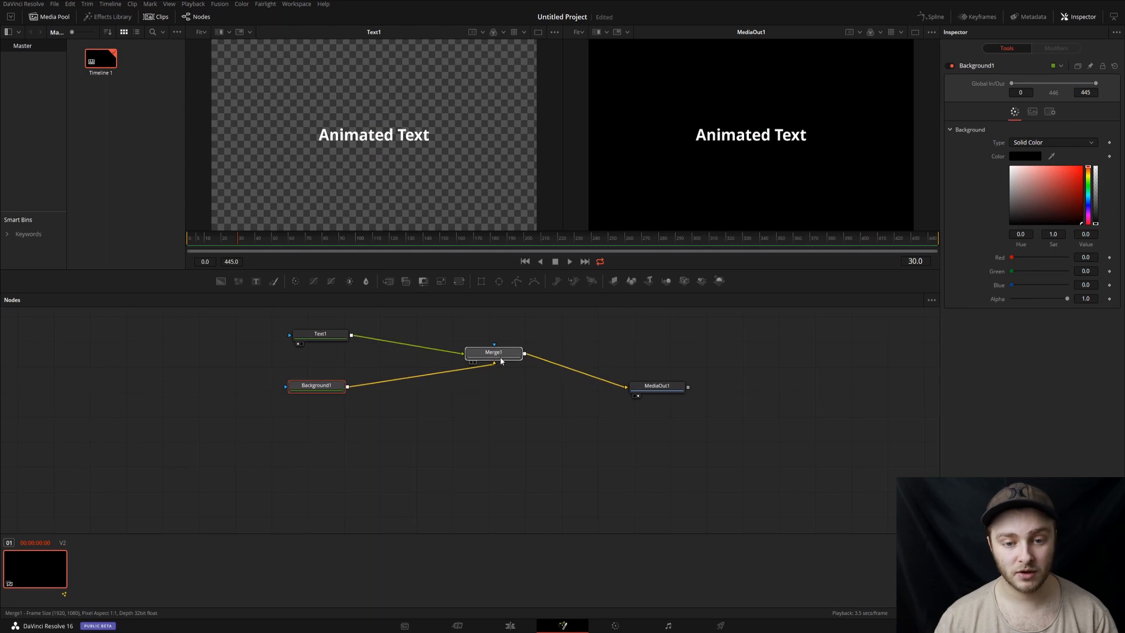
# Step: Nudge the MediaOut1 node slightly, clear its image from the second viewer, and load it there again
pyautogui.moveTo(672, 383)
pyautogui.mouseDown()
pyautogui.moveTo(685, 390)
pyautogui.moveTo(678, 376)
pyautogui.mouseUp()
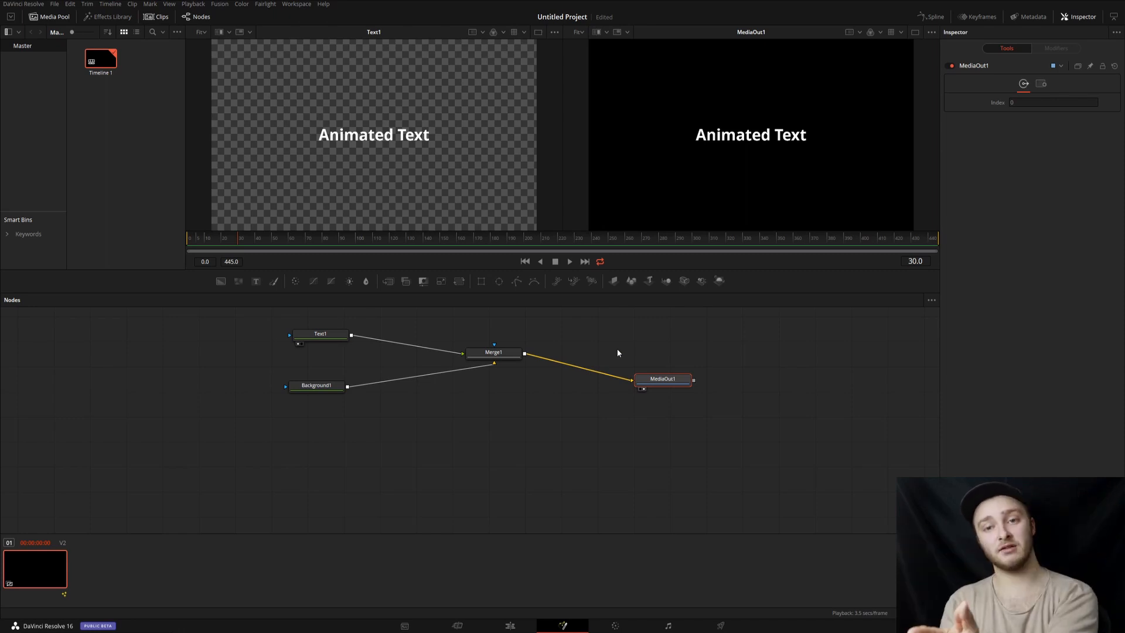
pyautogui.click(643, 390)
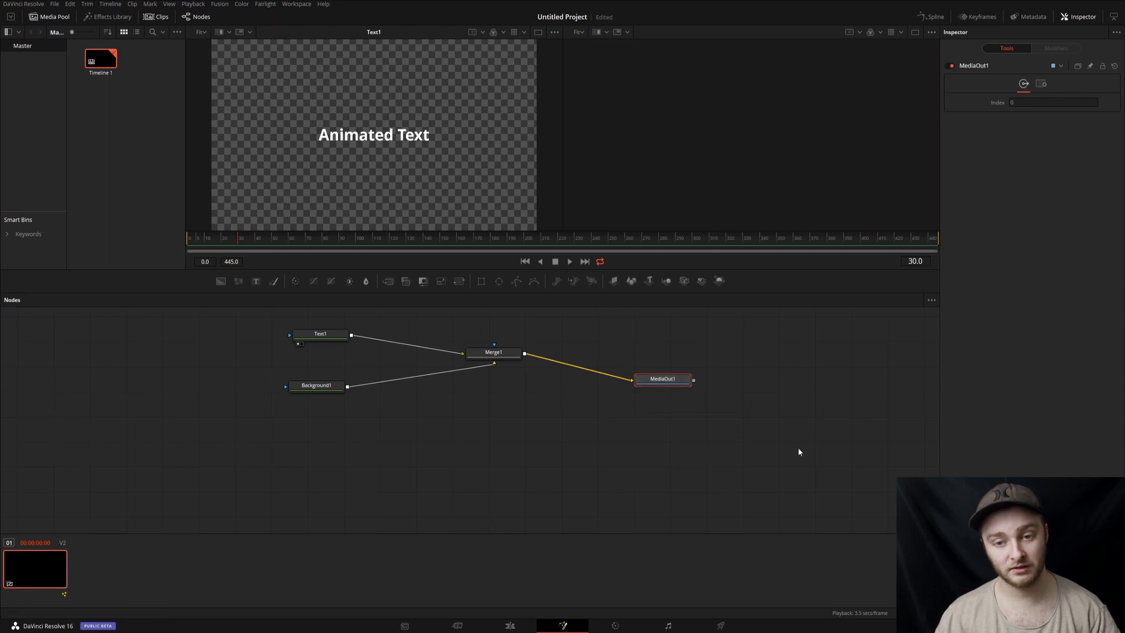
pyautogui.press('2')
pyautogui.press('2')
pyautogui.press('2')
pyautogui.press('2')
pyautogui.press('2')
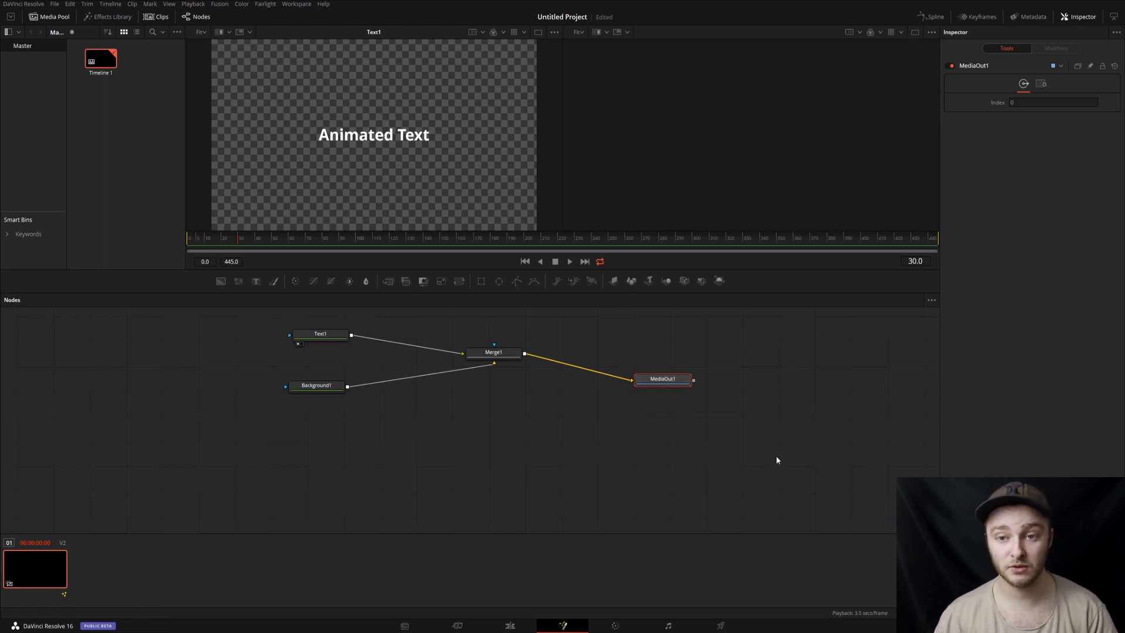
pyautogui.press('2')
pyautogui.press('2')
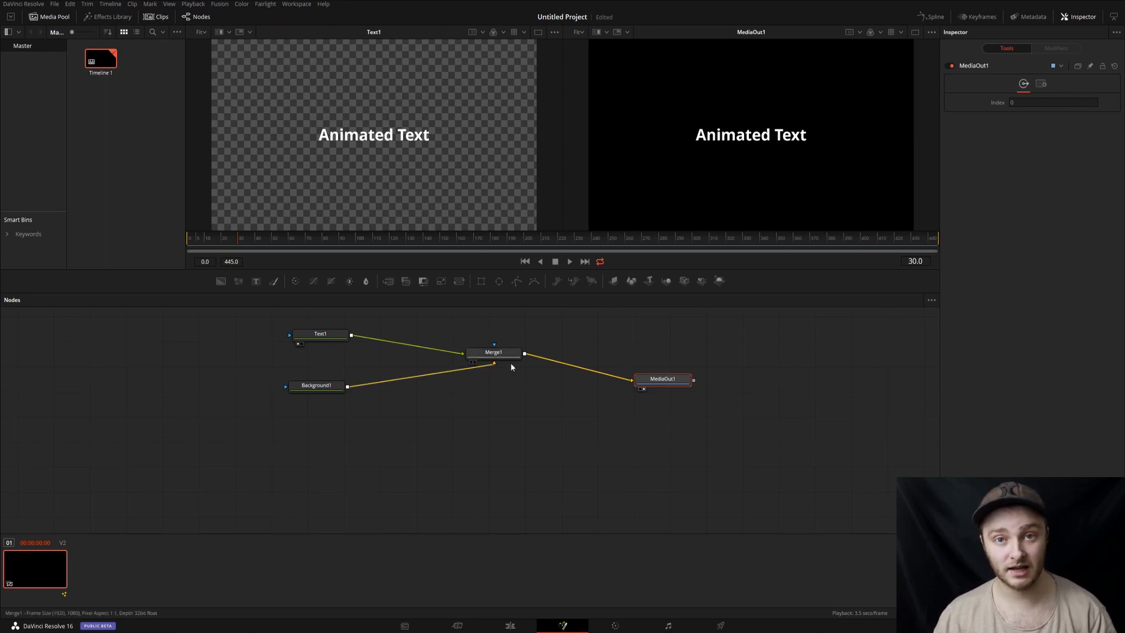
# Step: Preview Background1 in the first viewer, set its black color's saturation to 0.0, and return that viewer to Text1
pyautogui.click(316, 386)
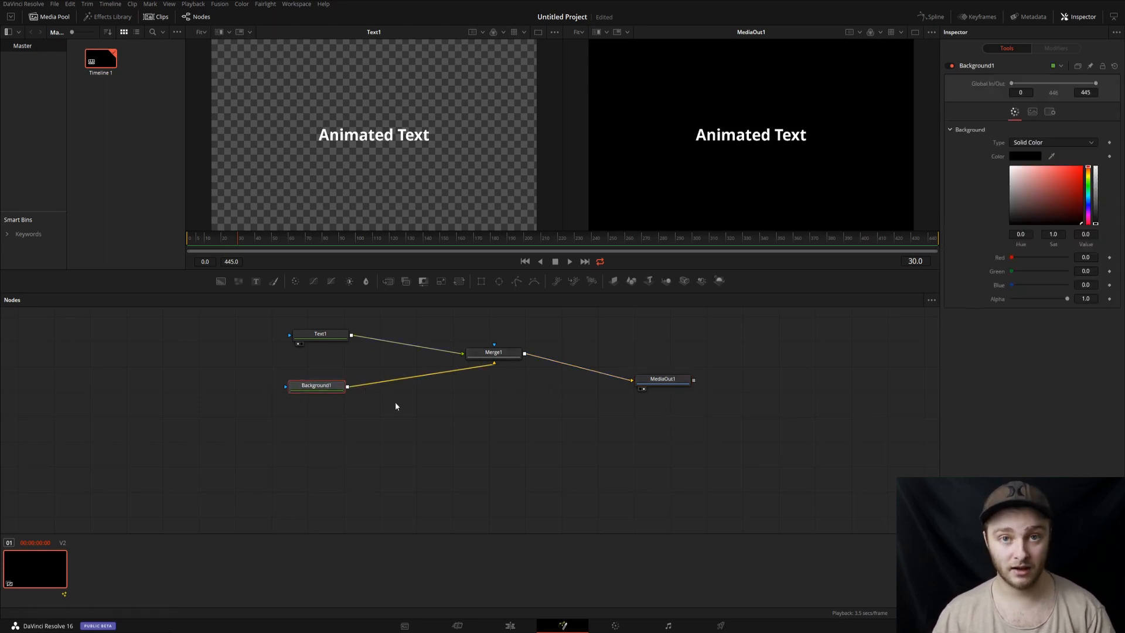
pyautogui.press('1')
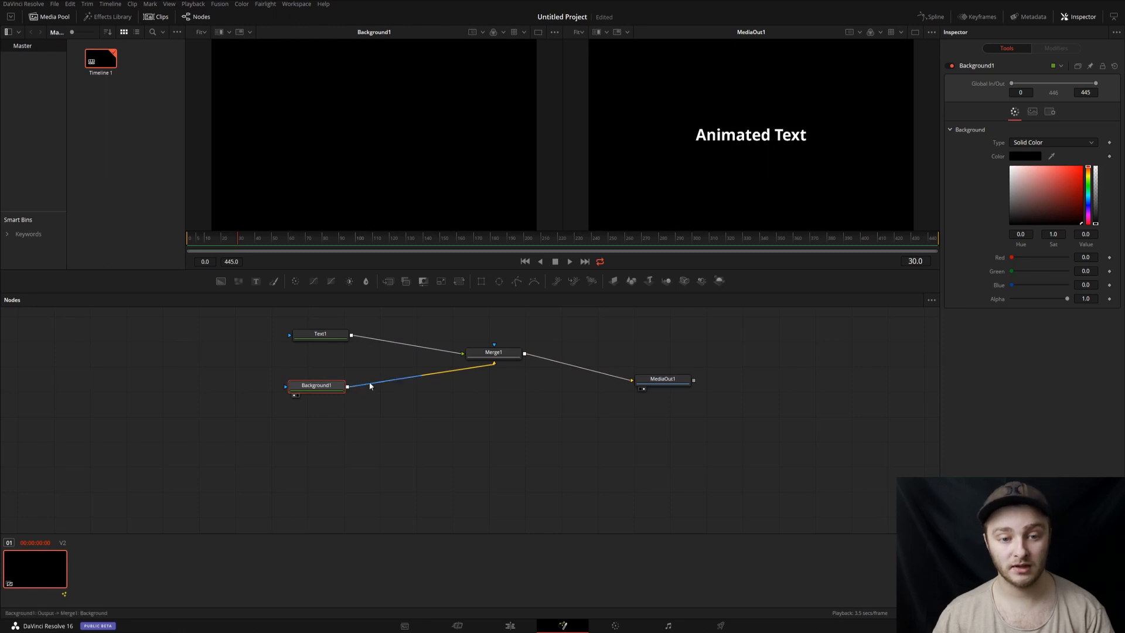
pyautogui.moveTo(315, 392); pyautogui.dragTo(331, 399)
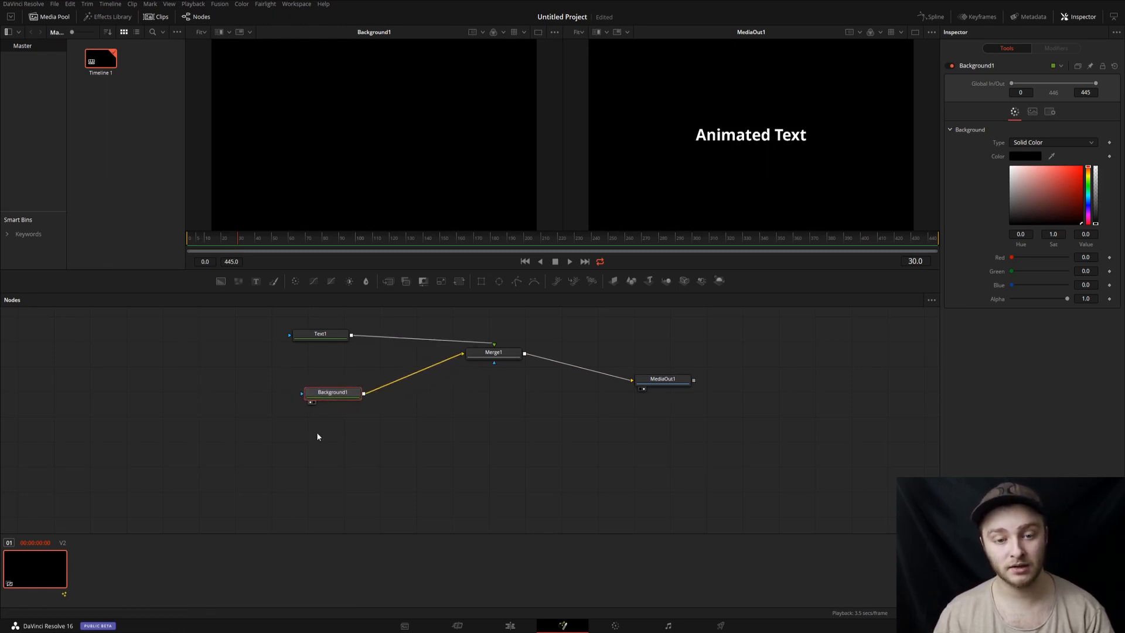
pyautogui.moveTo(1057, 205); pyautogui.dragTo(848, 291)
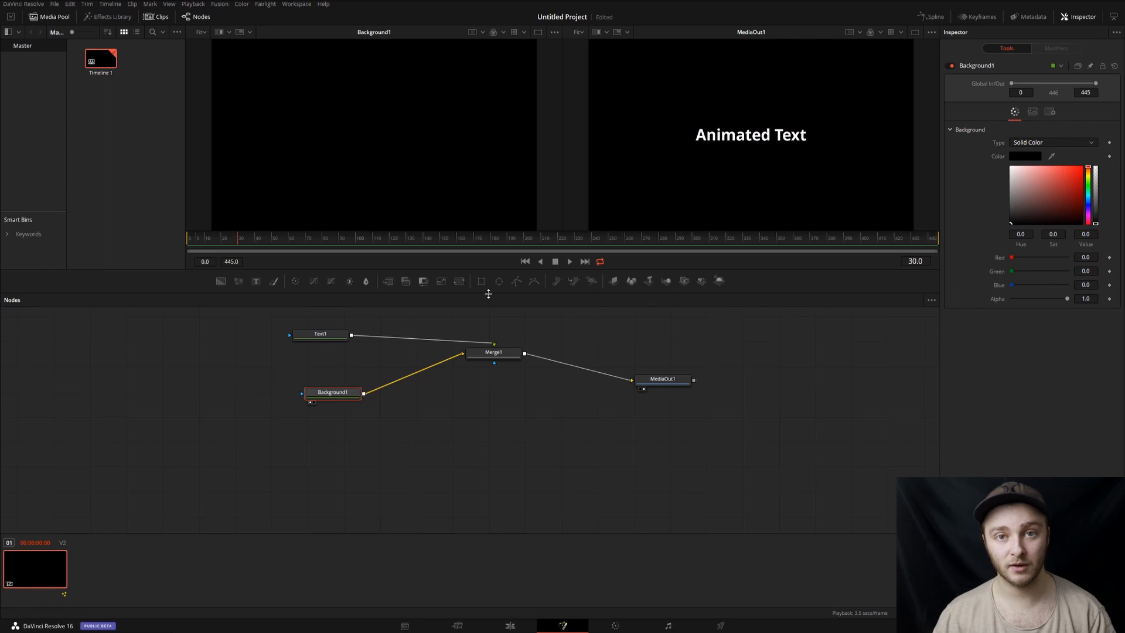
pyautogui.click(345, 334)
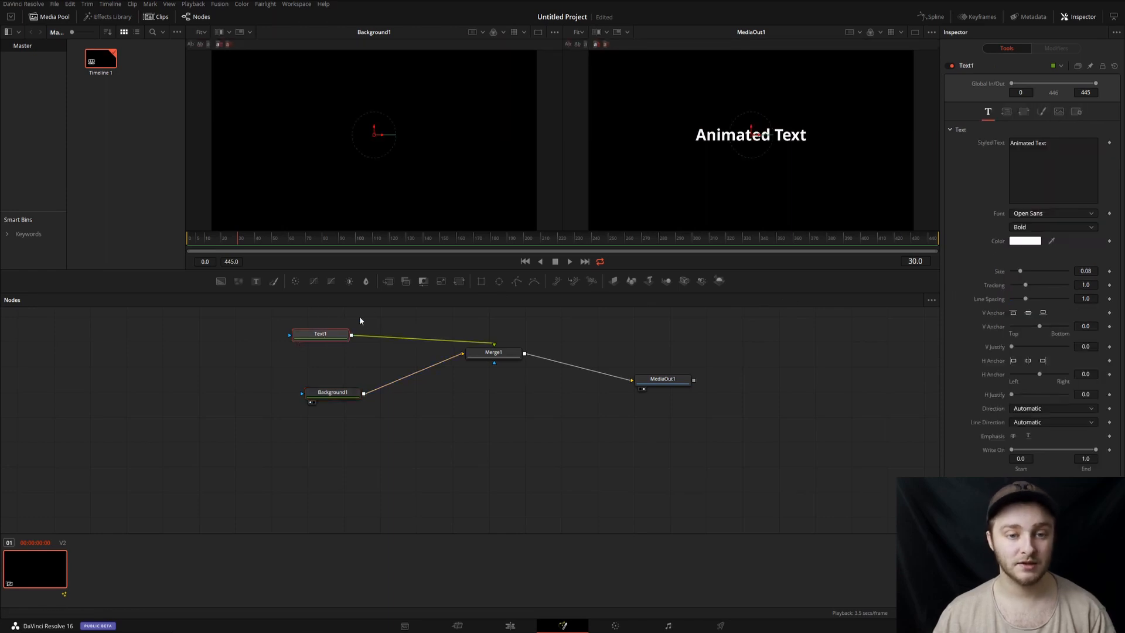
pyautogui.press('1')
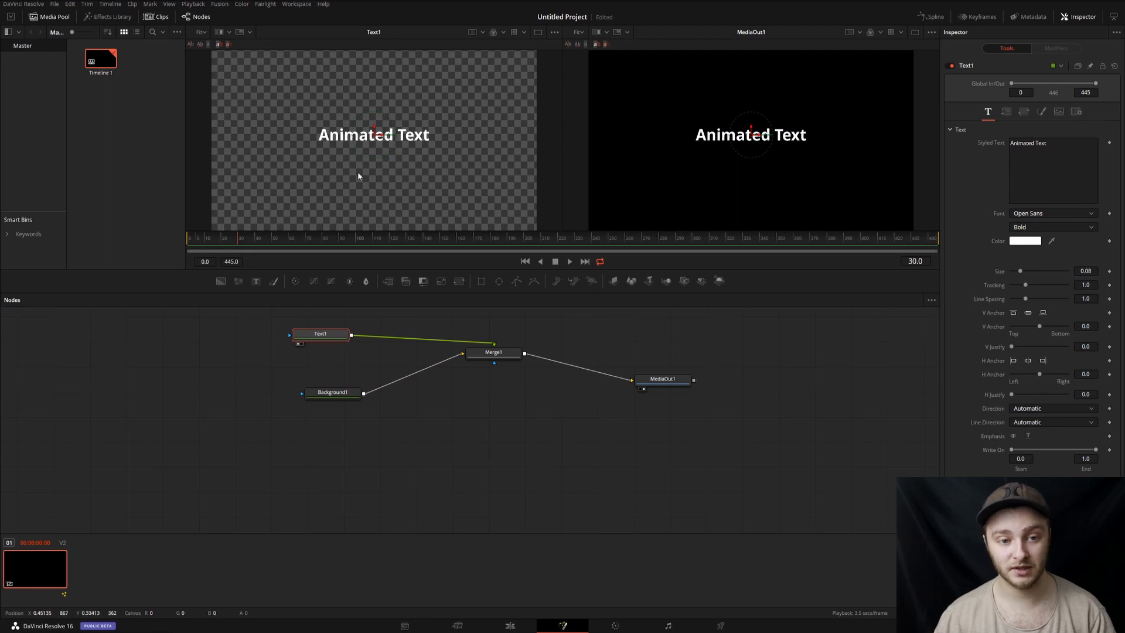
# Step: Keyframe the Write On end of Text1 from 0.0 at frame 1 to 0.828 at frame 10
pyautogui.click(189, 244)
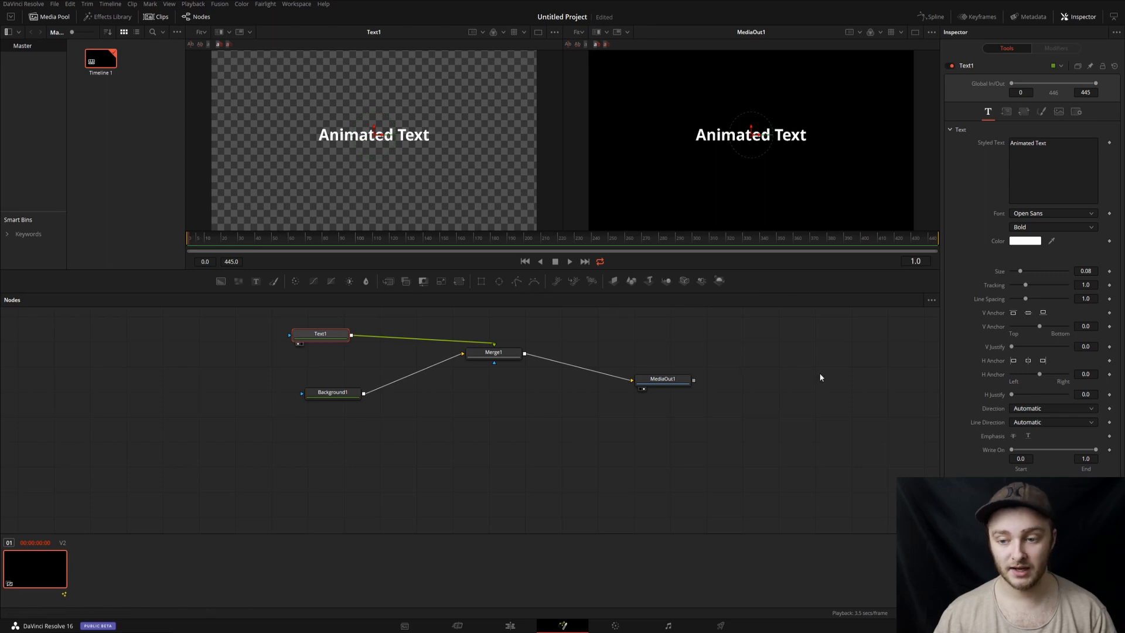
pyautogui.click(1109, 450)
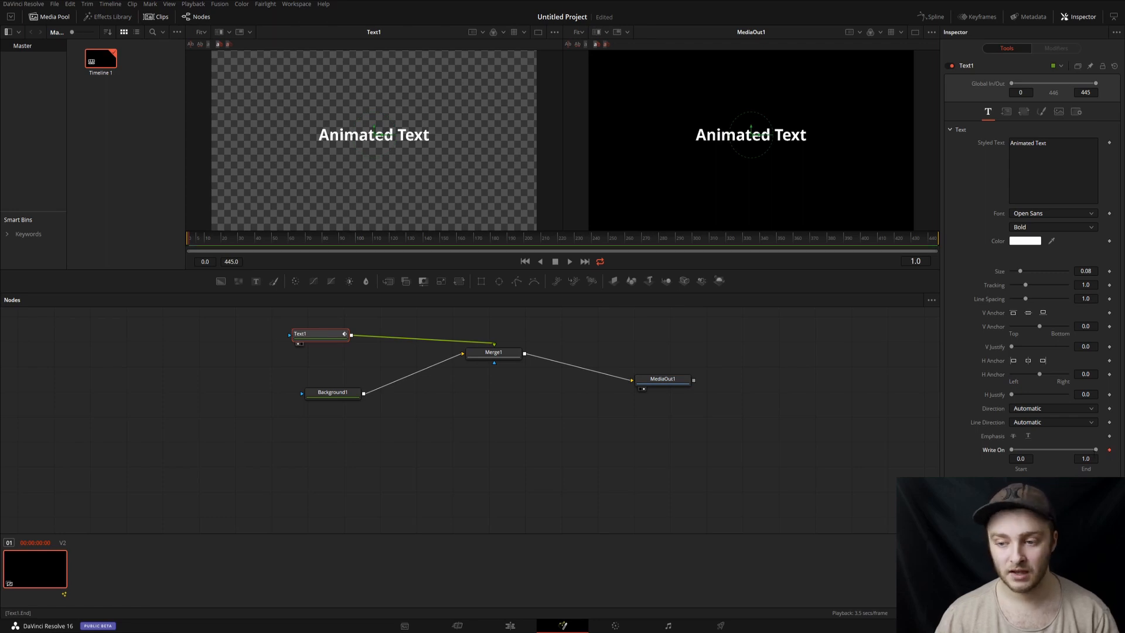
pyautogui.moveTo(1093, 450); pyautogui.dragTo(1017, 449)
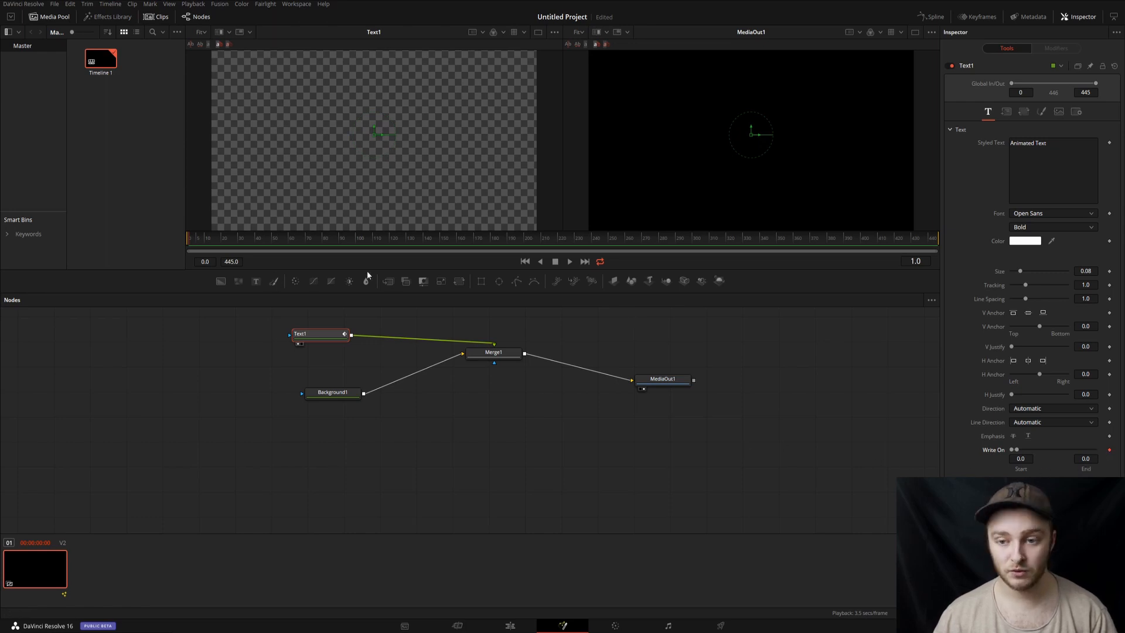
pyautogui.click(203, 239)
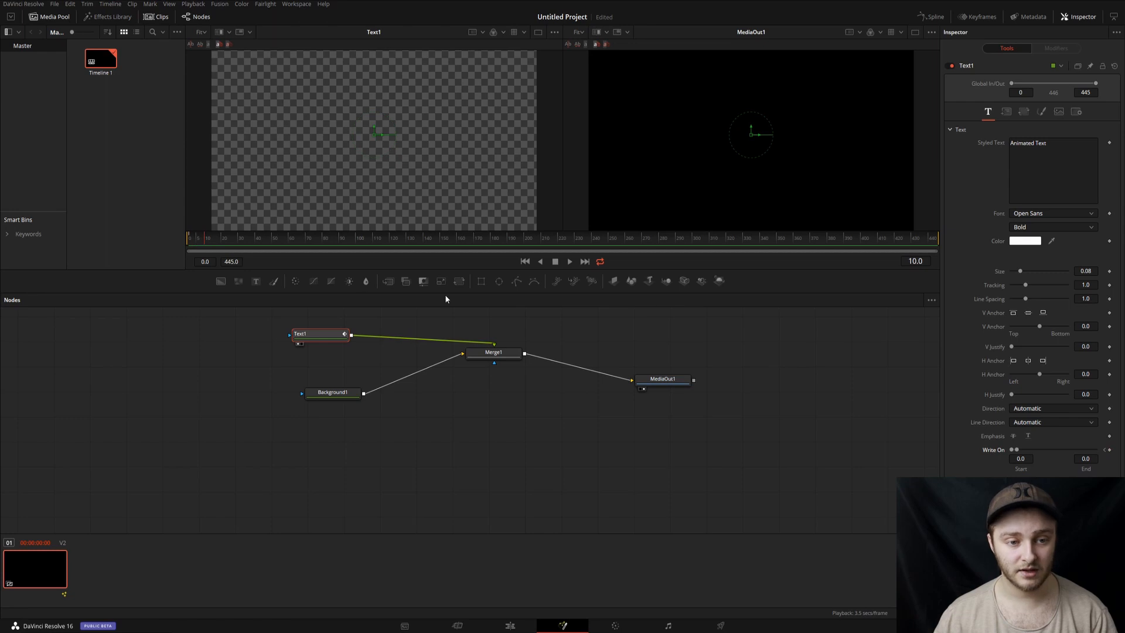
pyautogui.moveTo(1019, 452); pyautogui.dragTo(1083, 460)
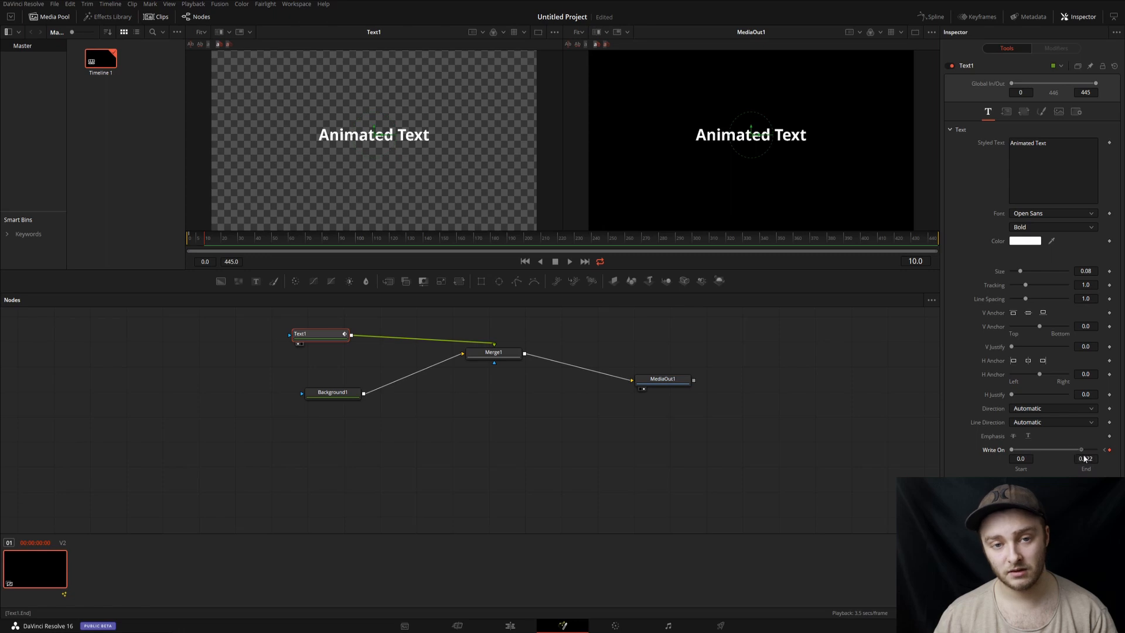
# Step: Play back the write-on animation from frame 1 and return the playhead to frame 10
pyautogui.click(193, 243)
pyautogui.click(189, 244)
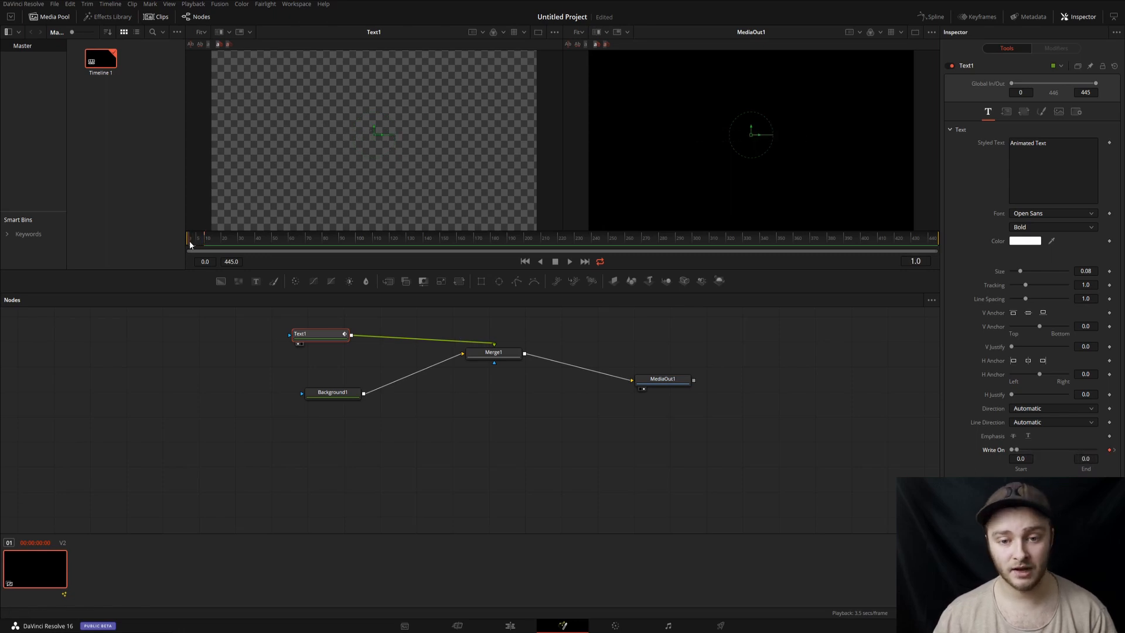
pyautogui.press('space')
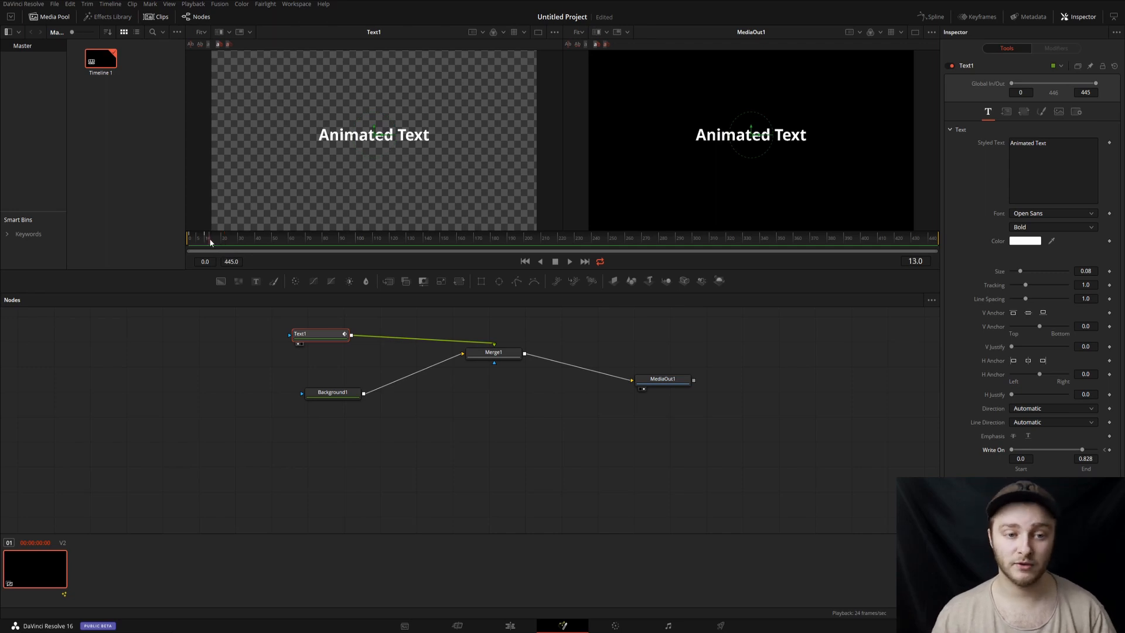
pyautogui.click(207, 239)
pyautogui.click(205, 238)
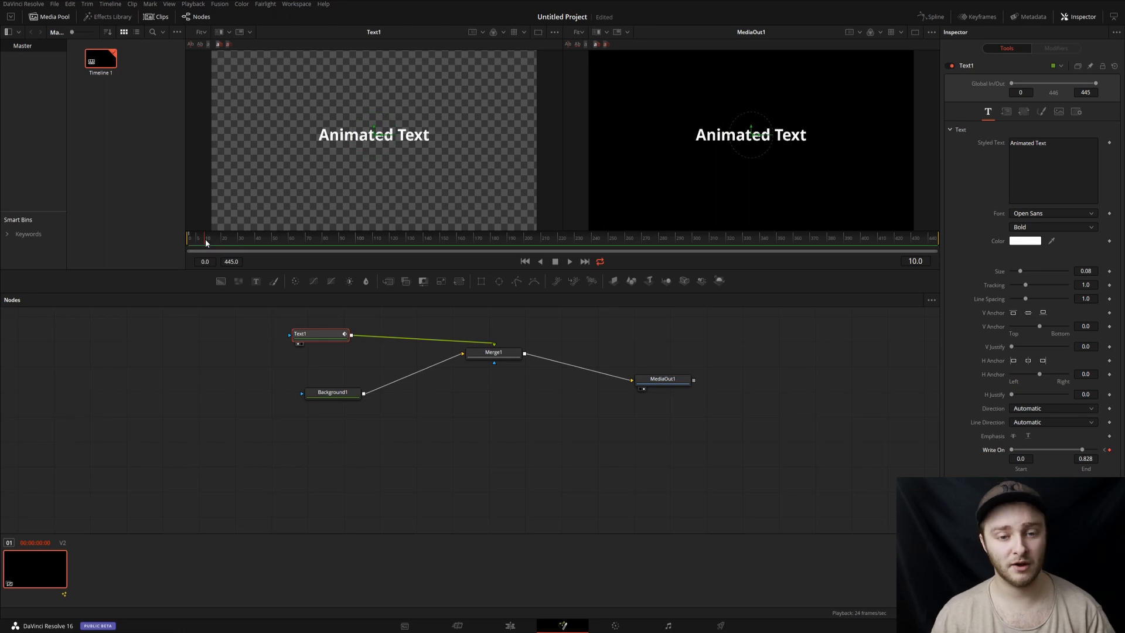
pyautogui.click(261, 377)
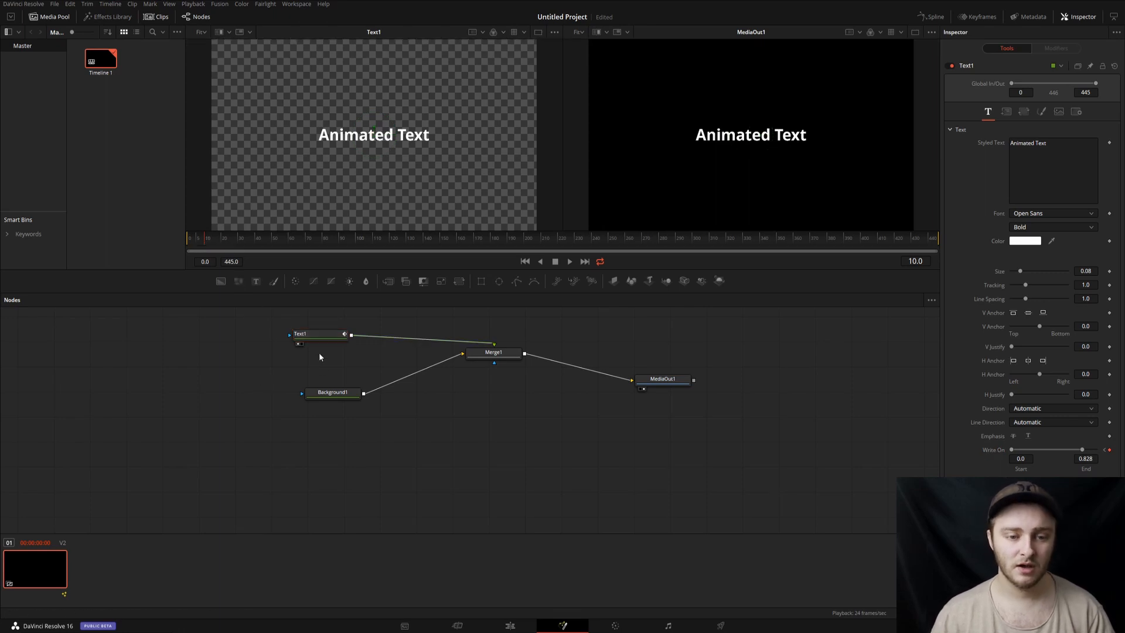
# Step: Move Text1 farther away from the merge, attach a Rectangle mask to it, and place the mask above it
pyautogui.moveTo(315, 341); pyautogui.dragTo(259, 342)
pyautogui.click(259, 342)
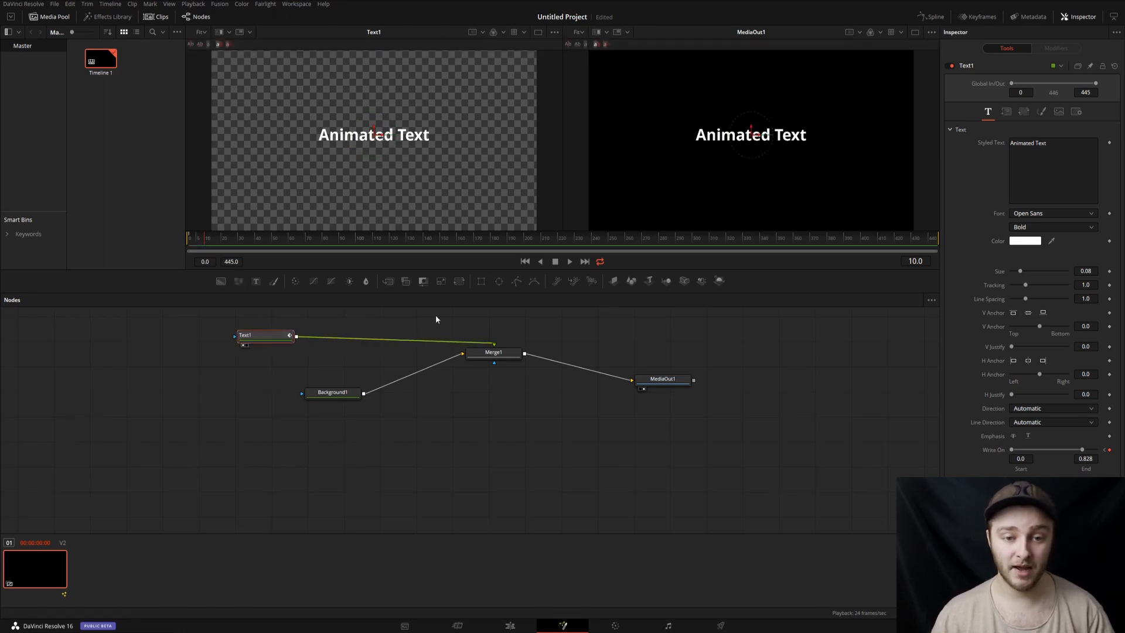
pyautogui.click(481, 281)
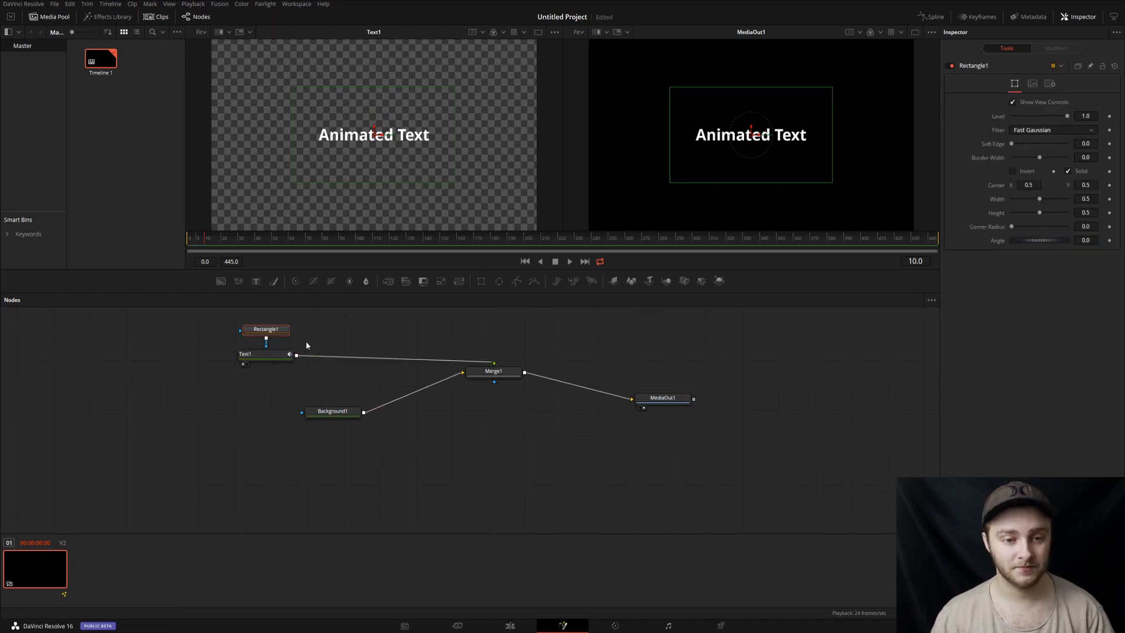
pyautogui.moveTo(269, 334); pyautogui.dragTo(227, 327)
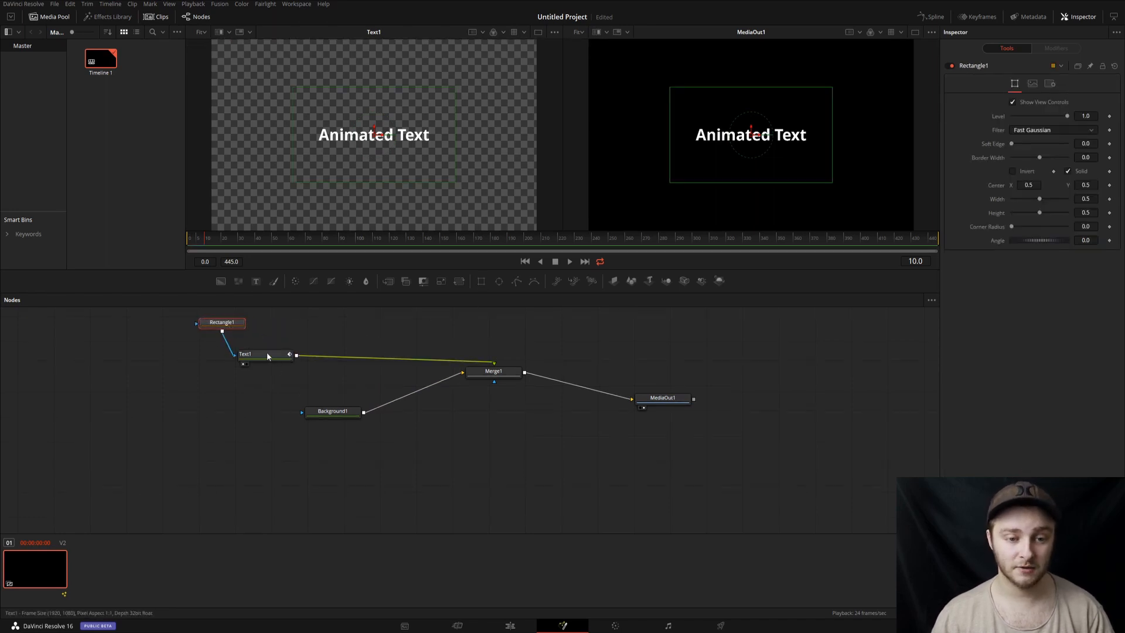
# Step: Remove the Write On animation from Text1 and connect the Rectangle mask to the text's mask input
pyautogui.click(265, 355)
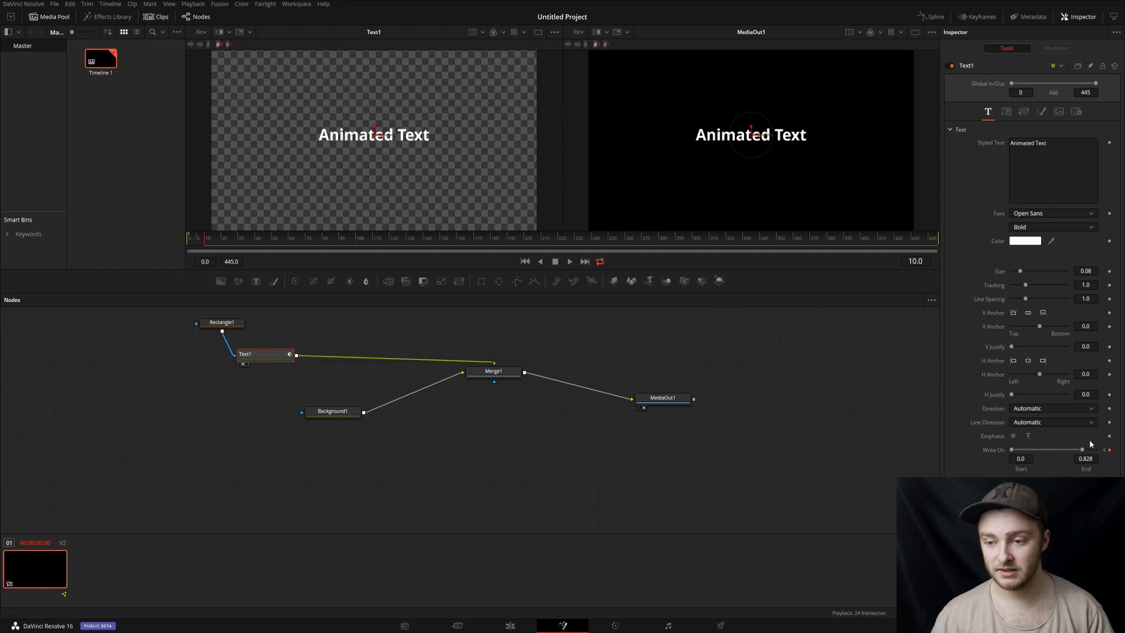
pyautogui.click(1109, 450)
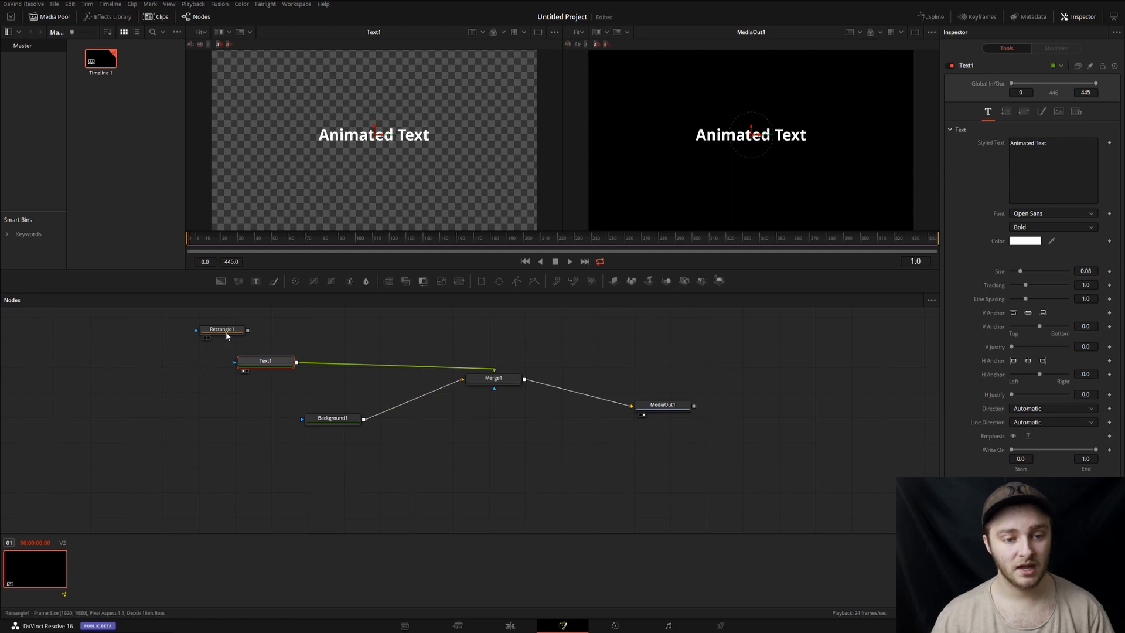
pyautogui.moveTo(226, 332); pyautogui.dragTo(262, 366)
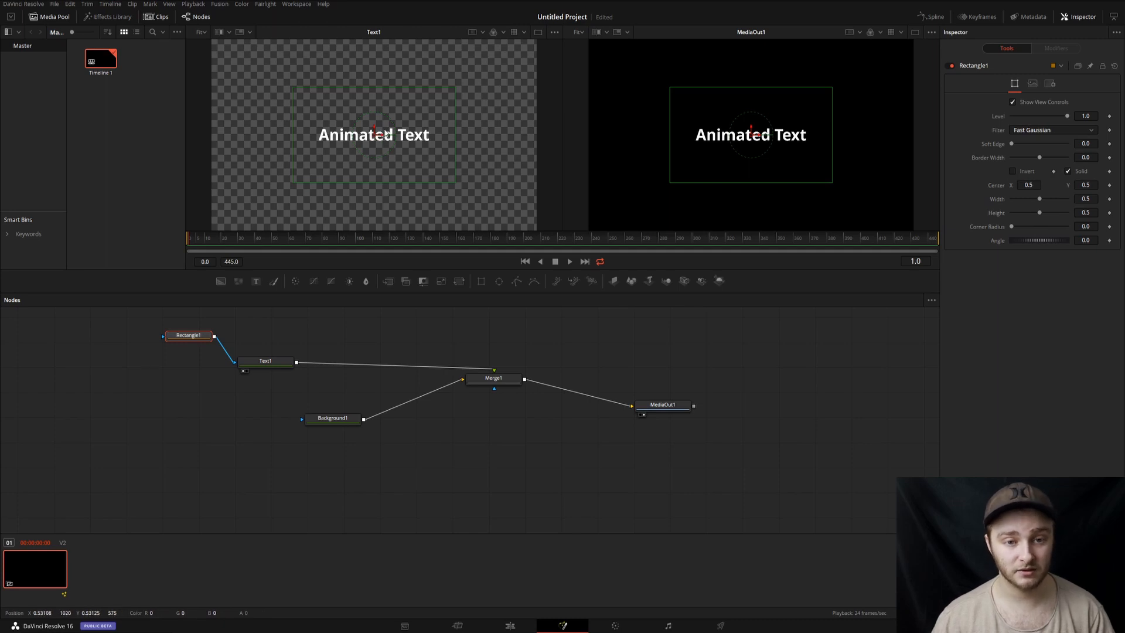
# Step: Keyframe the rectangle mask's Center X from about 0.92 at frame 1 to about 0.52 at frame 11
pyautogui.moveTo(380, 136)
pyautogui.mouseDown()
pyautogui.moveTo(526, 135)
pyautogui.moveTo(374, 136)
pyautogui.moveTo(383, 135)
pyautogui.mouseUp()
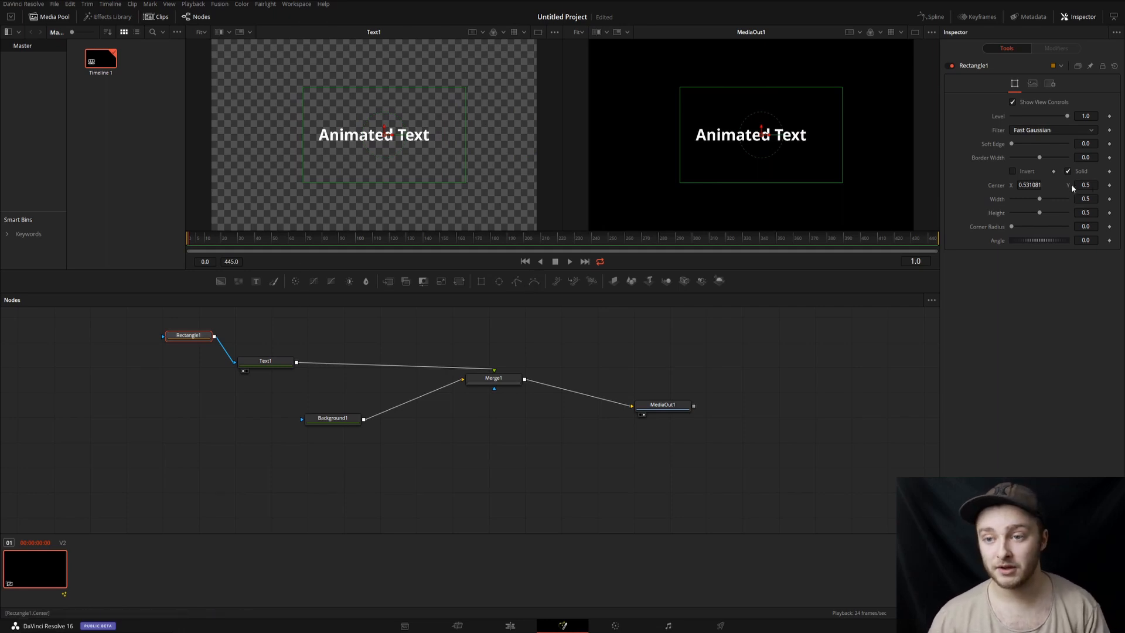
pyautogui.click(1110, 186)
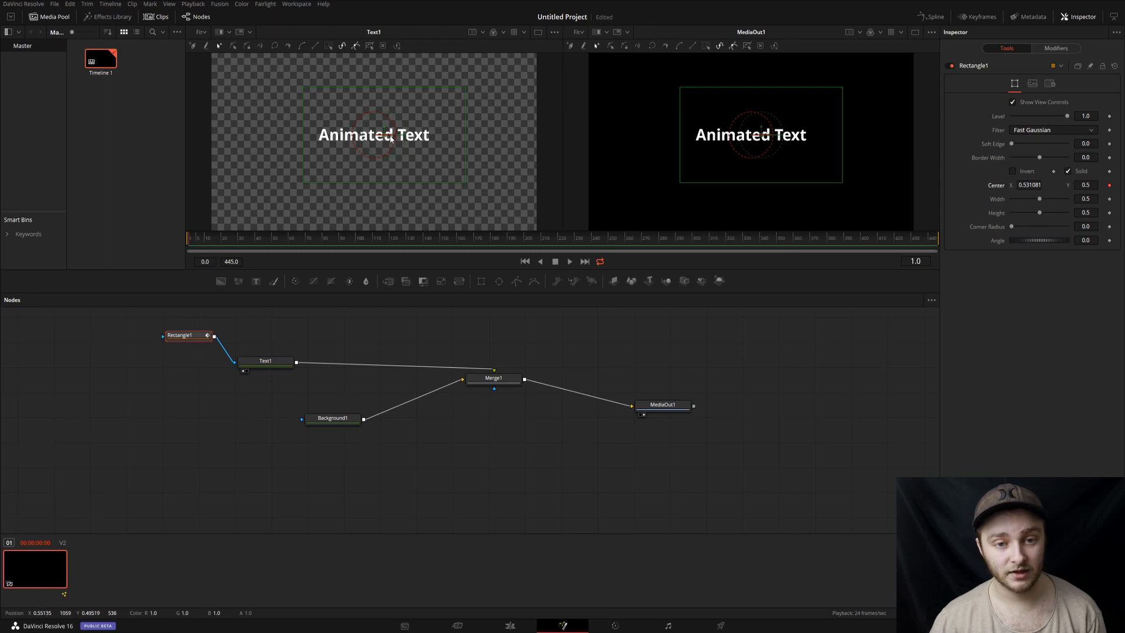
pyautogui.moveTo(390, 139); pyautogui.dragTo(516, 139)
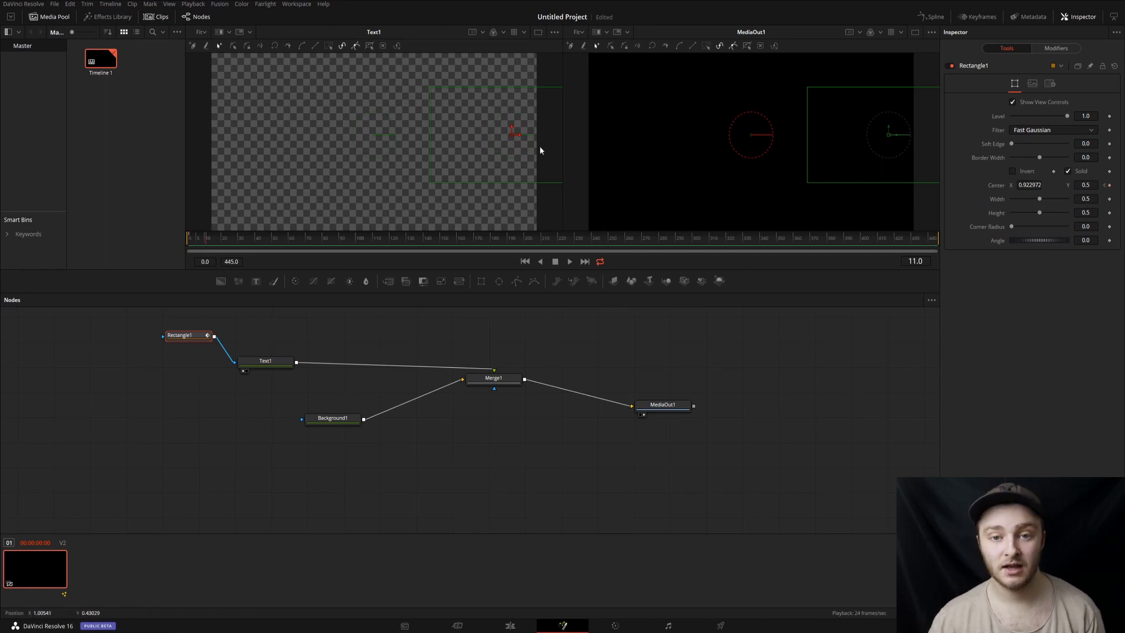
pyautogui.moveTo(518, 136); pyautogui.dragTo(384, 138)
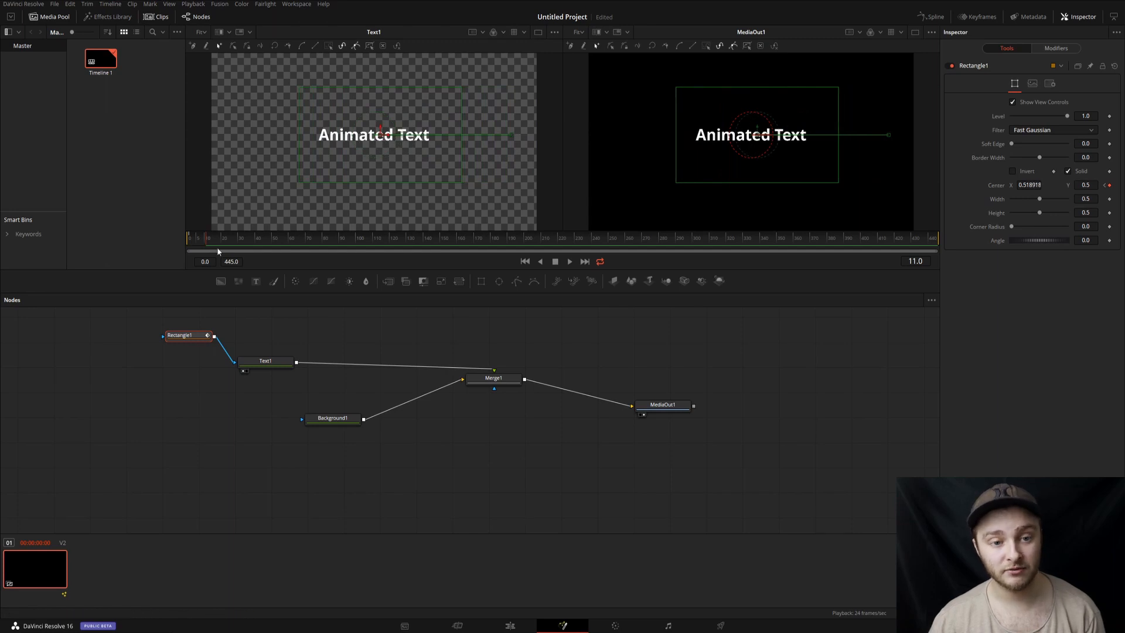
# Step: Play back the mask reveal from the start and keyframe the rectangle's Center X at 0.5 on frame 39
pyautogui.moveTo(202, 240); pyautogui.dragTo(163, 233)
pyautogui.press('space')
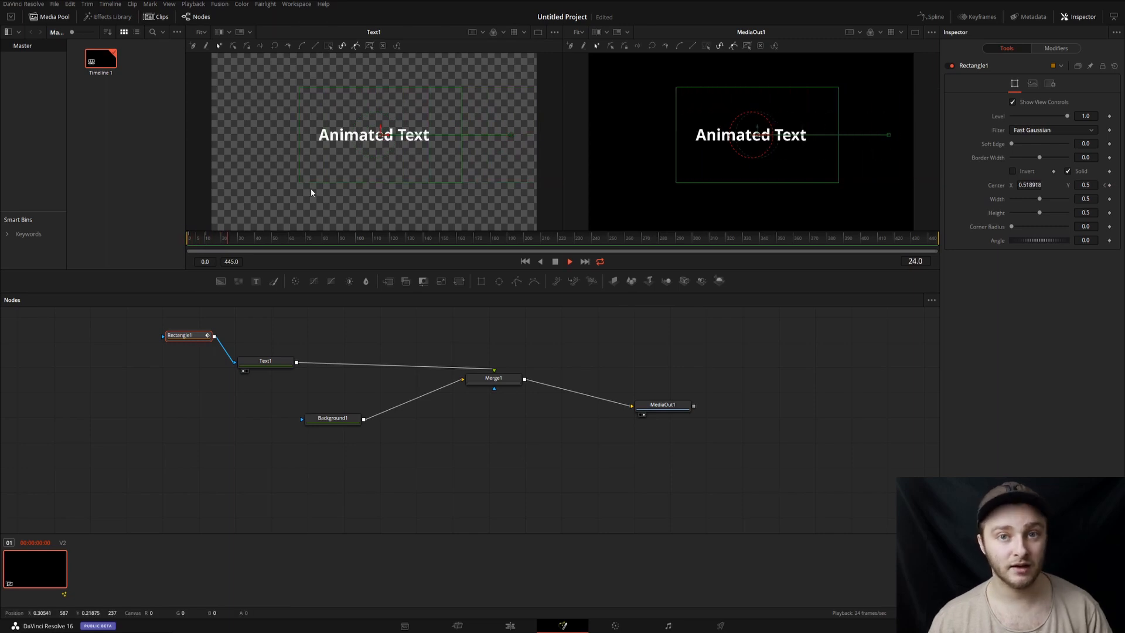
pyautogui.press('space')
pyautogui.moveTo(387, 135); pyautogui.dragTo(378, 168)
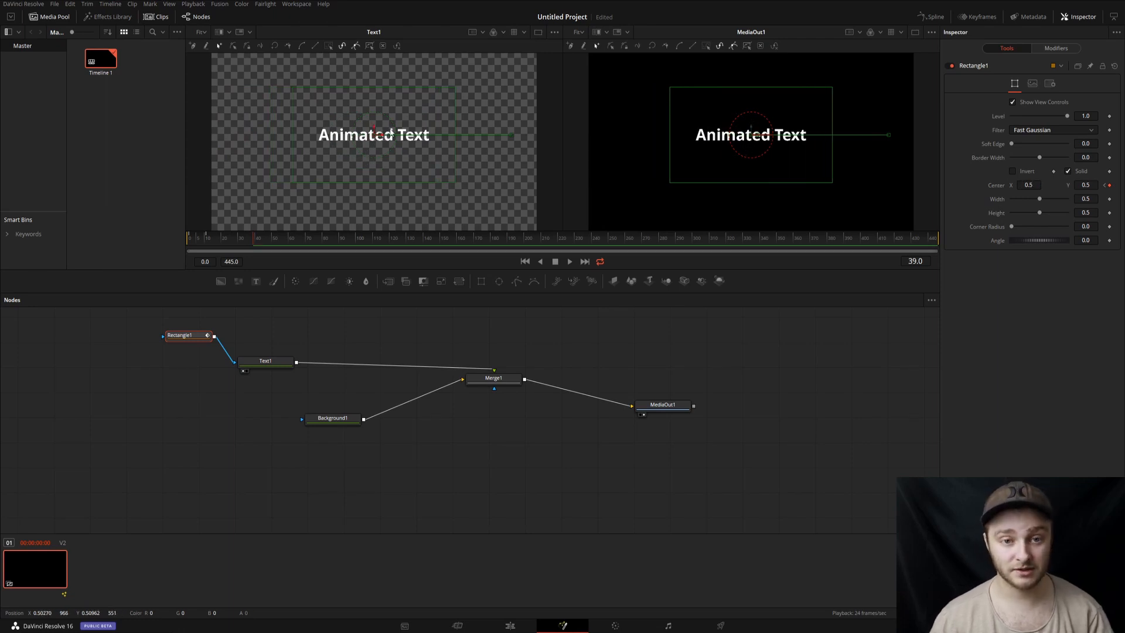
pyautogui.moveTo(386, 117)
pyautogui.mouseDown()
pyautogui.moveTo(279, 105)
pyautogui.moveTo(368, 117)
pyautogui.mouseUp()
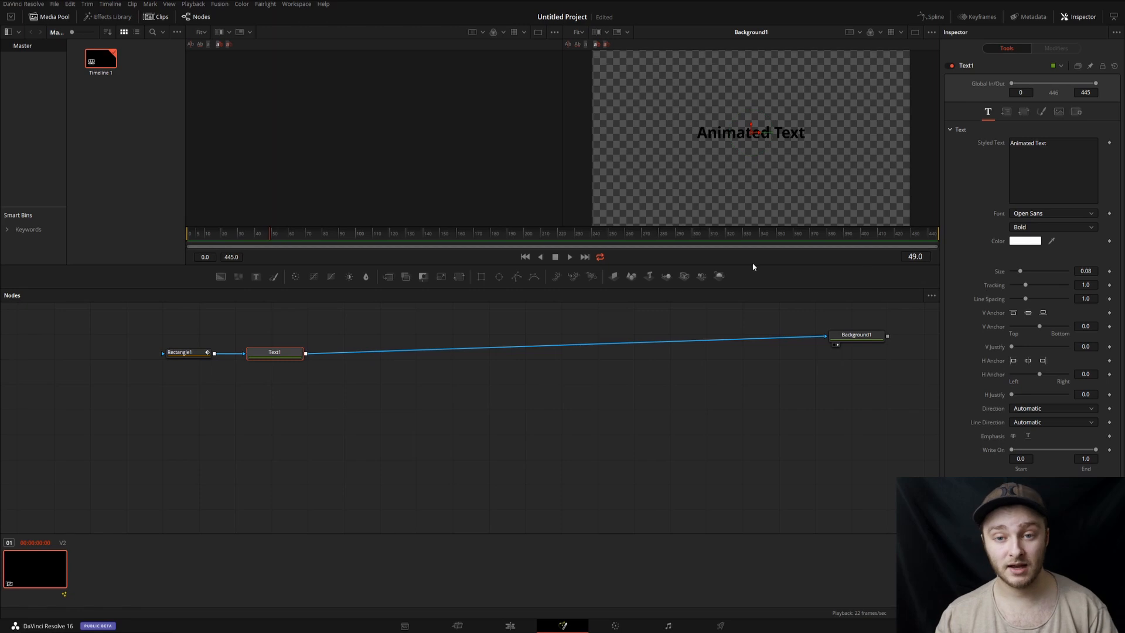
# Step: Keyframe the Tracking of Text1 from 3.087 at frame 49 to 1.0 at frame 73, and play the animation back
pyautogui.moveTo(1025, 284); pyautogui.dragTo(1054, 284)
pyautogui.click(1109, 285)
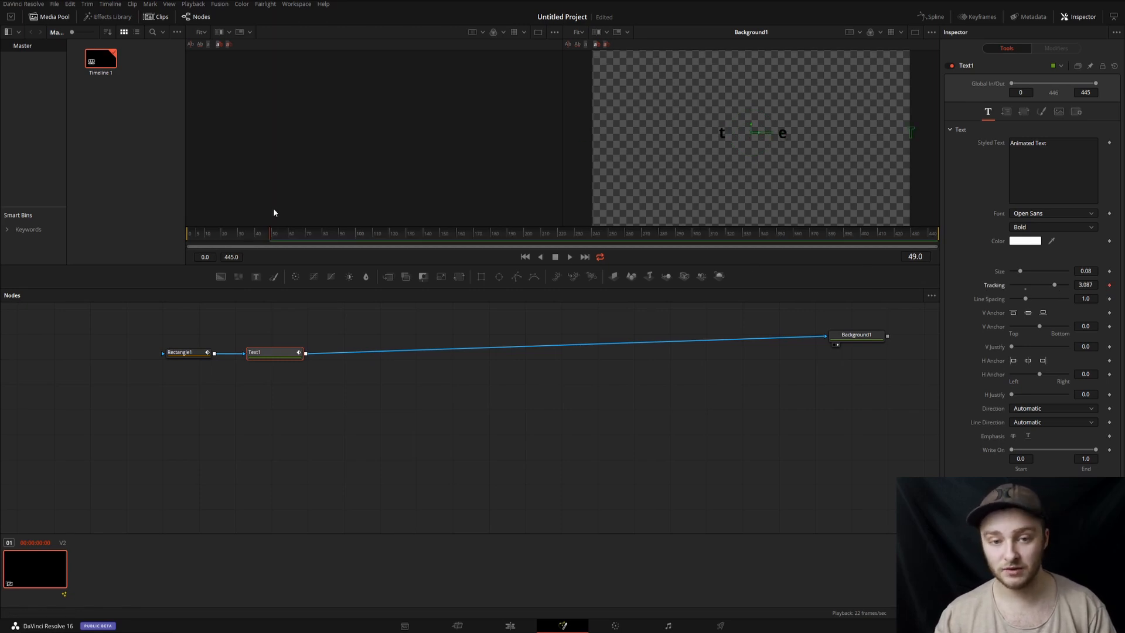
pyautogui.click(309, 234)
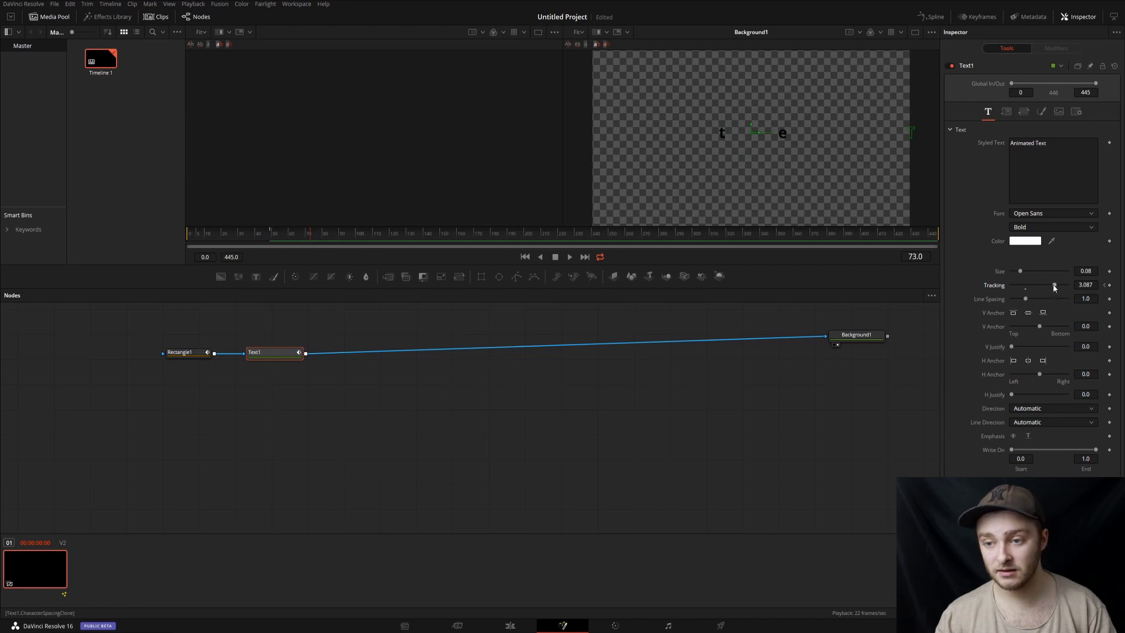
pyautogui.moveTo(1054, 287); pyautogui.dragTo(1025, 288)
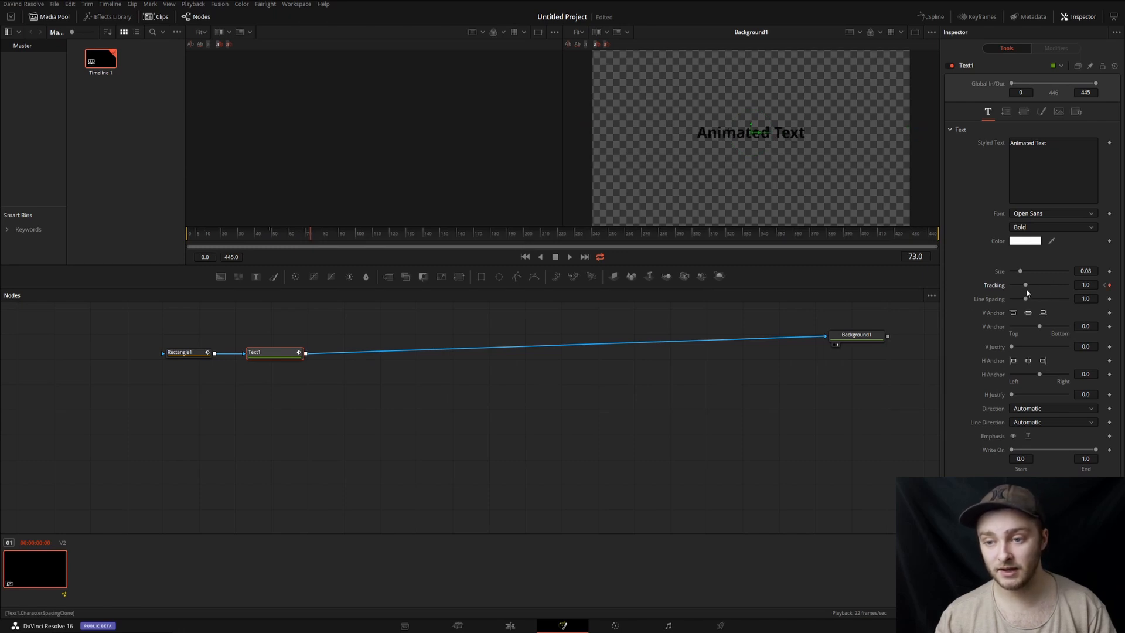
pyautogui.click(268, 235)
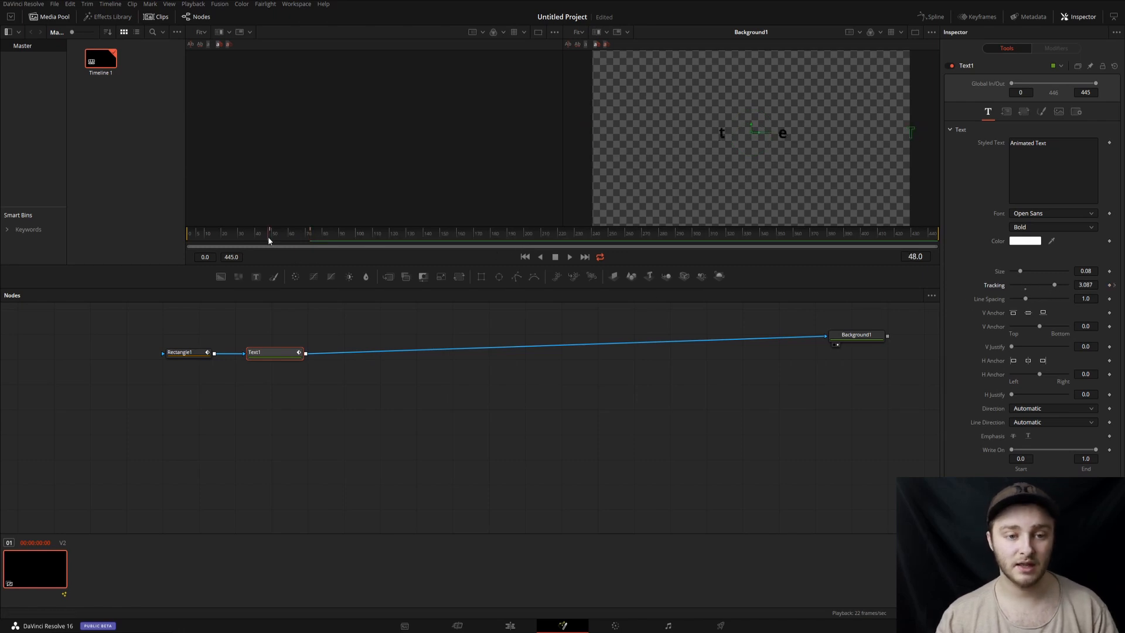
pyautogui.press('space')
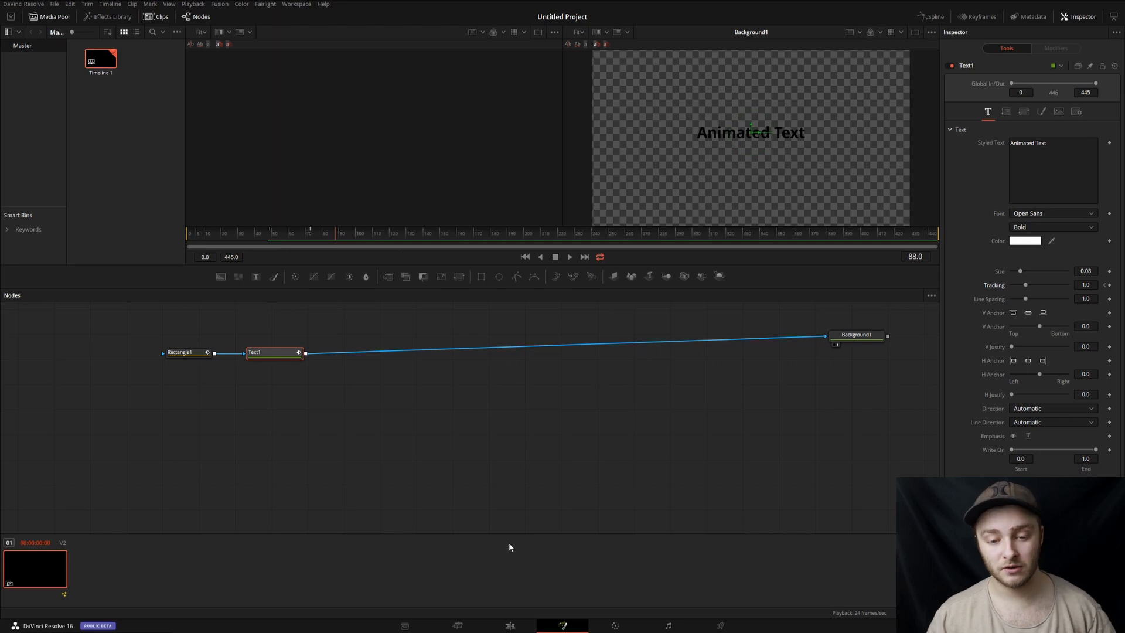
# Step: Return to the edit timeline, select the Advanced Textniques clip, and place the playhead over it at 01:01:36:14
pyautogui.click(510, 625)
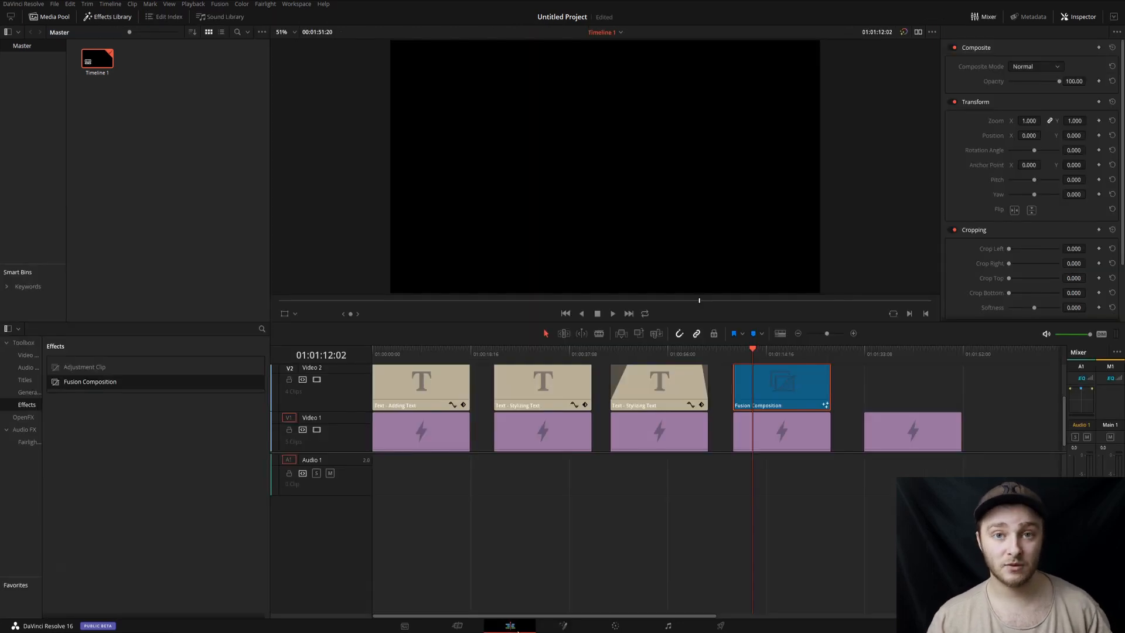
pyautogui.scroll(-1, 1025, 413)
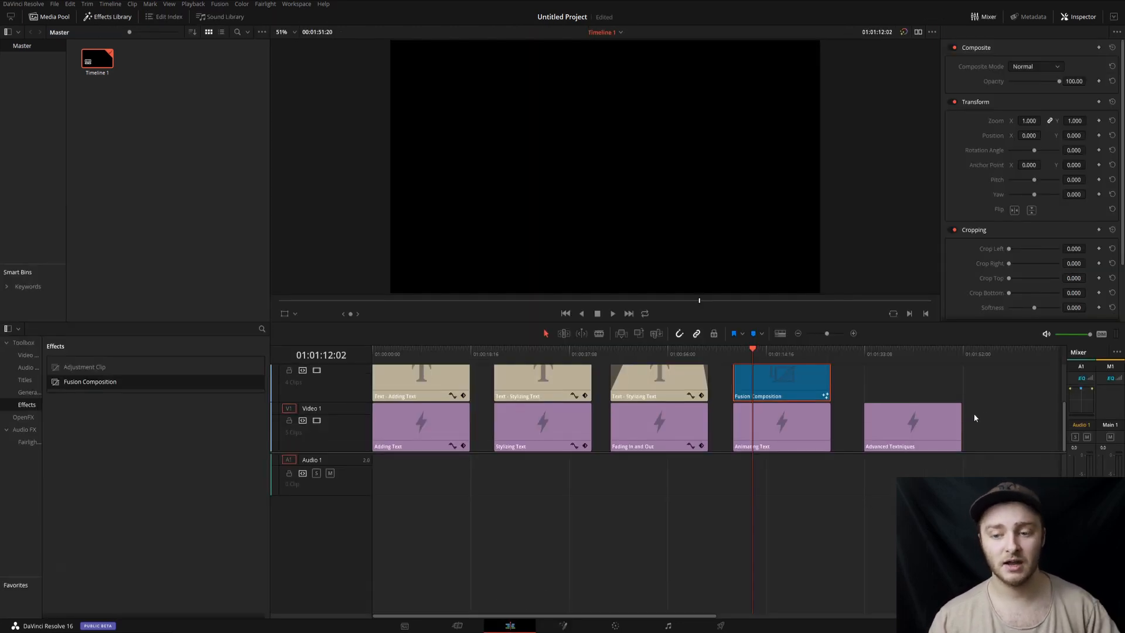
pyautogui.click(943, 413)
pyautogui.click(881, 358)
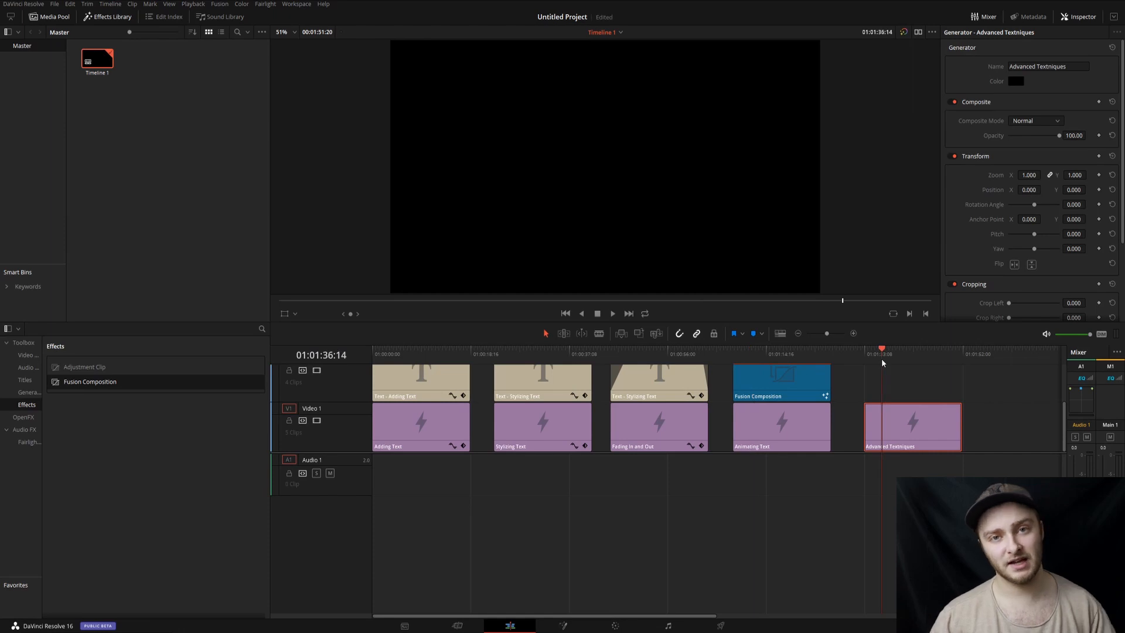